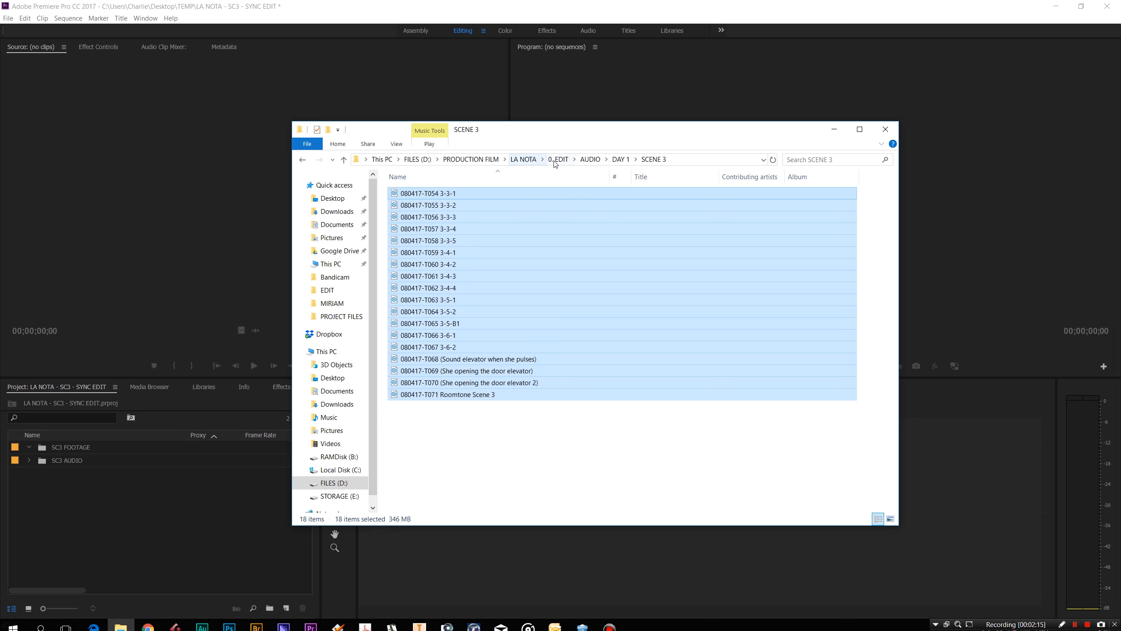
Import the 31 video files from the FOOTAGE > SCENE 3 folder
click(559, 159)
double_click(424, 264)
double_click(419, 240)
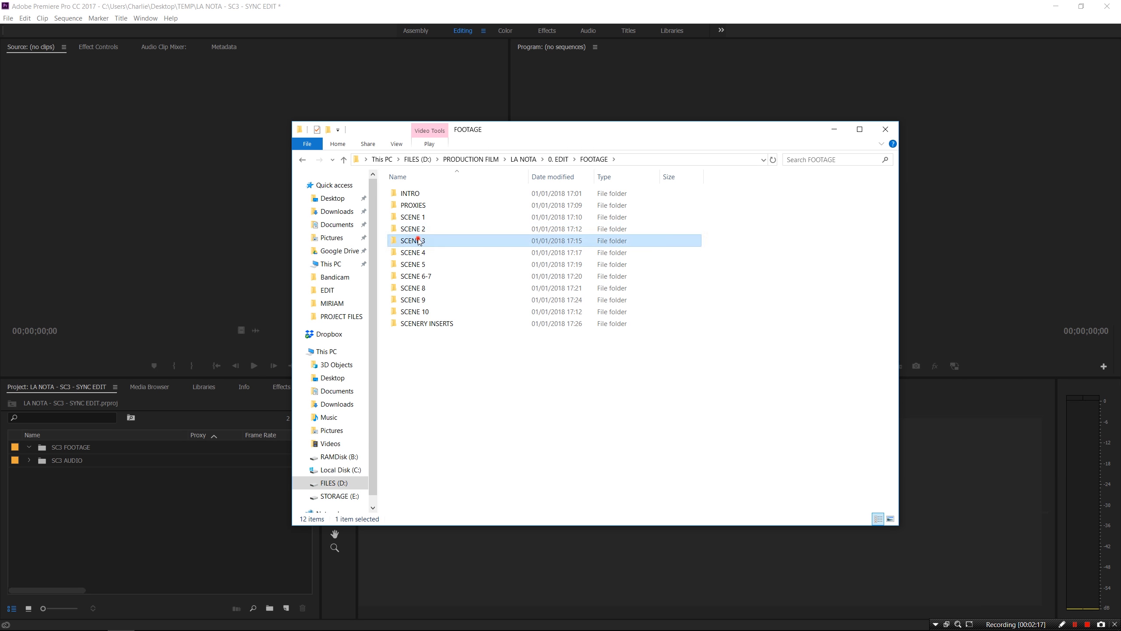
drag(879, 463, 72, 448)
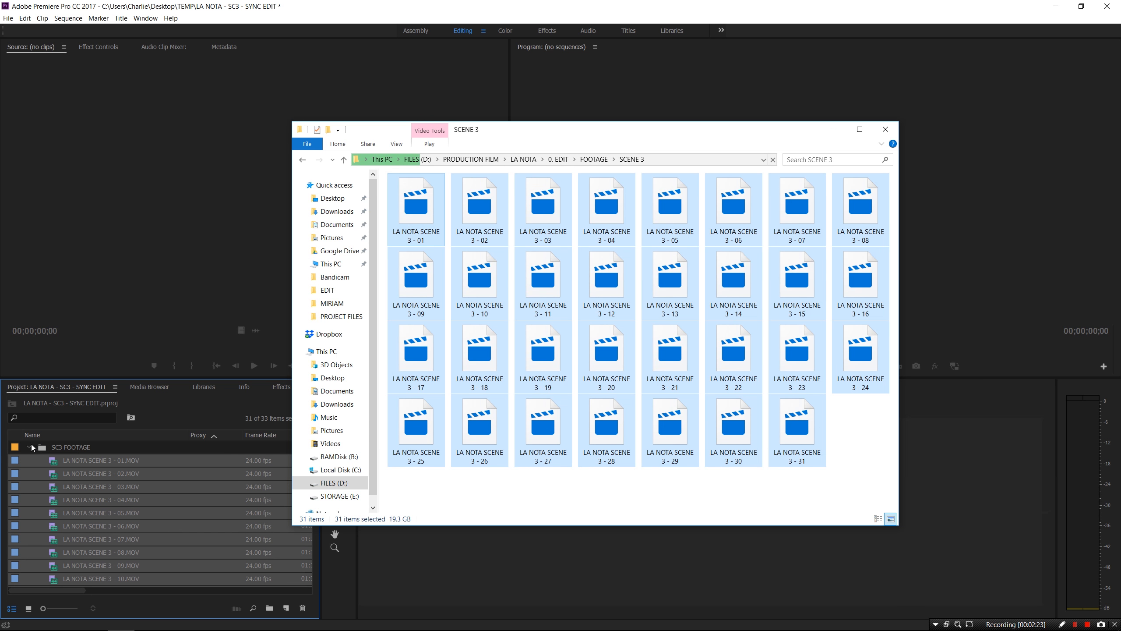
click(838, 129)
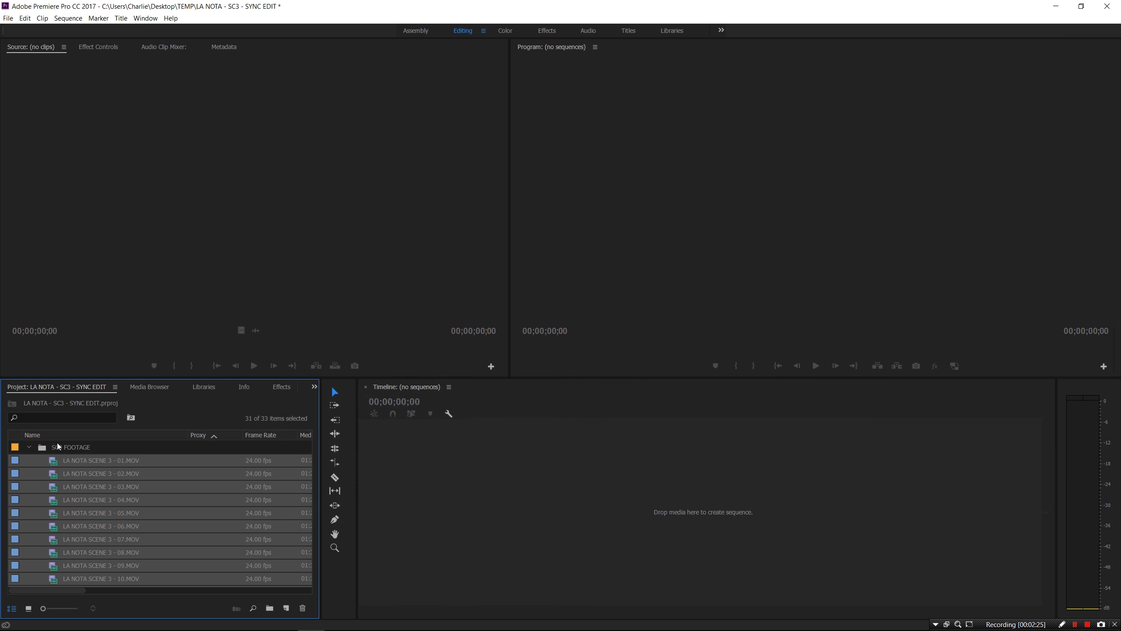
Build the sequence LA NOTA SCENE 3 - 31 from Scene 3 clips 01–31
click(86, 462)
scroll(137, 554, down, 2)
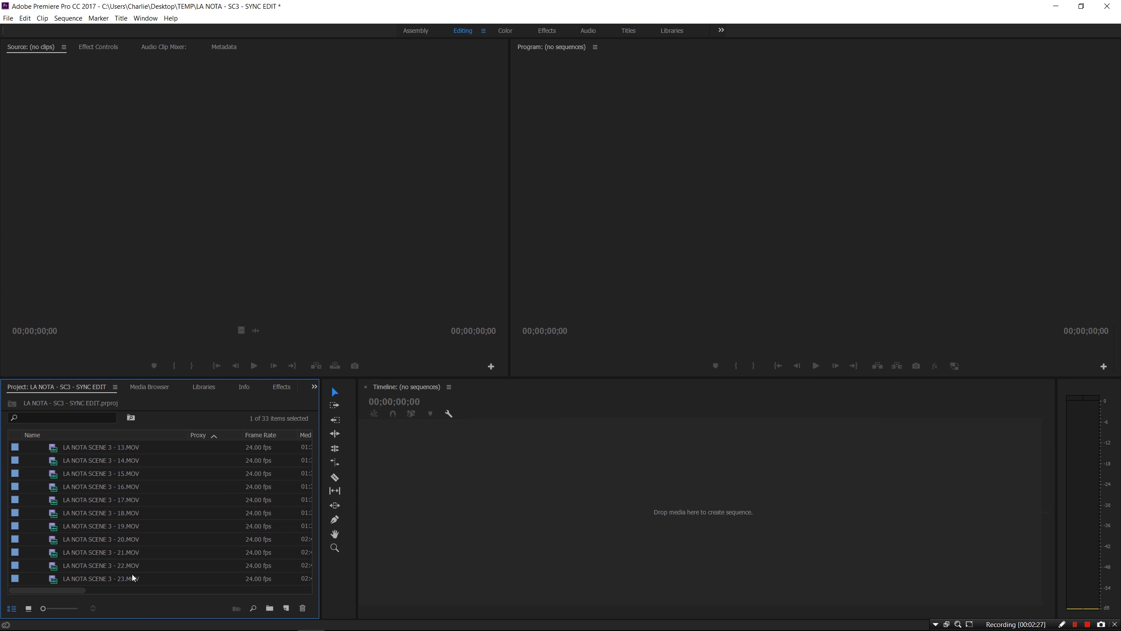
scroll(129, 581, down, 3)
shift+click(130, 565)
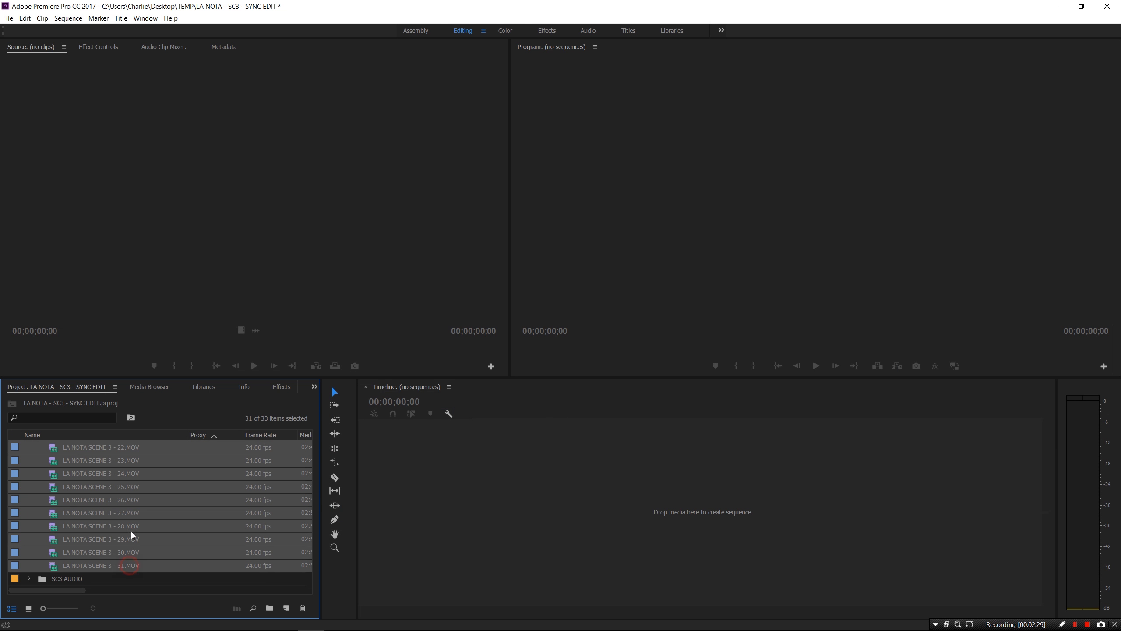
drag(132, 535, 396, 511)
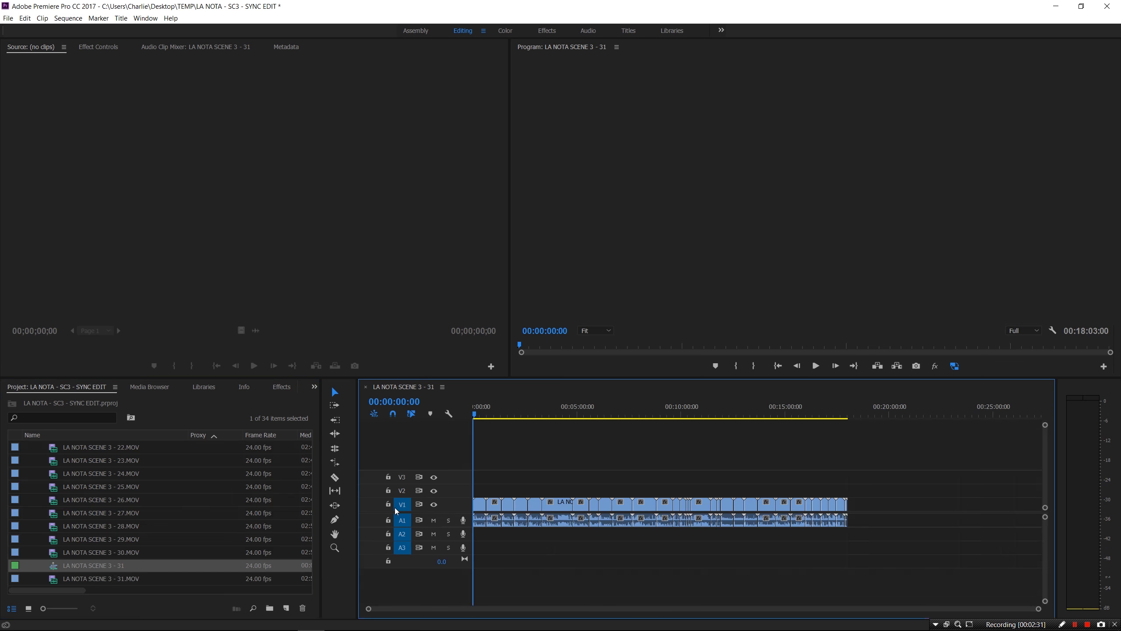
Add WAV clips T054 through T071 from the SC3 AUDIO bin onto new audio tracks
scroll(61, 552, up, 7)
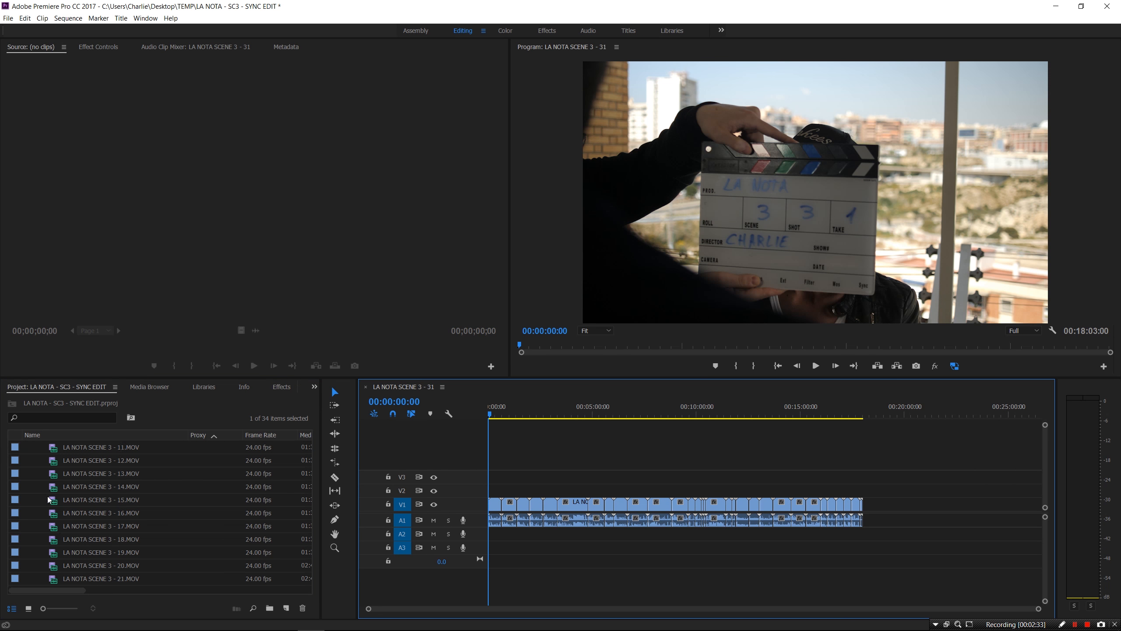
click(29, 447)
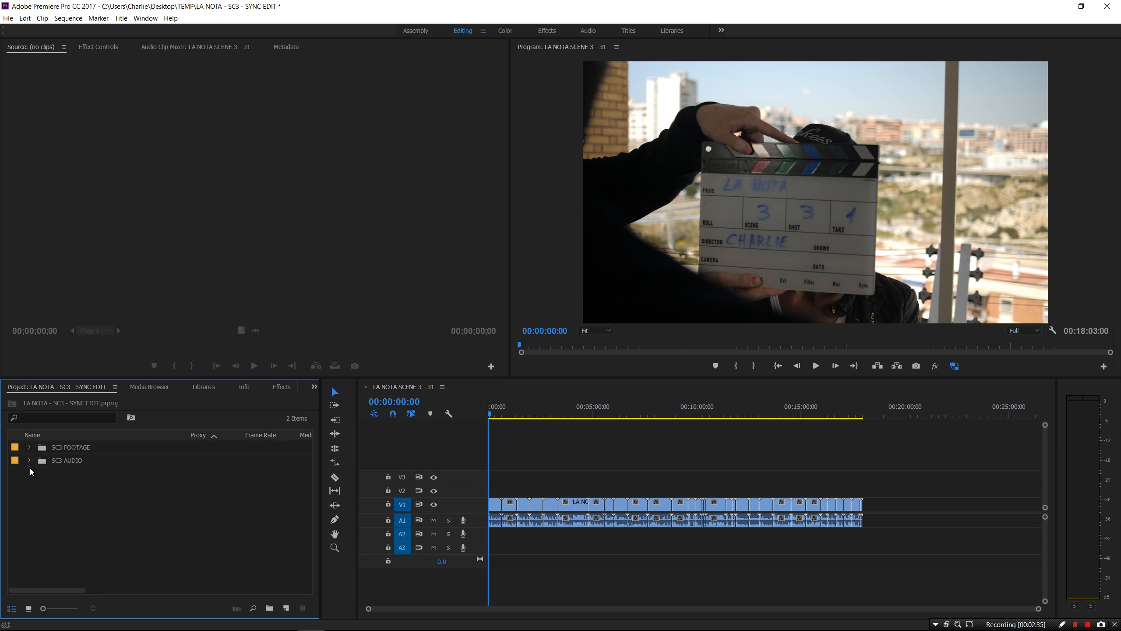
click(29, 460)
click(89, 477)
scroll(136, 568, down, 3)
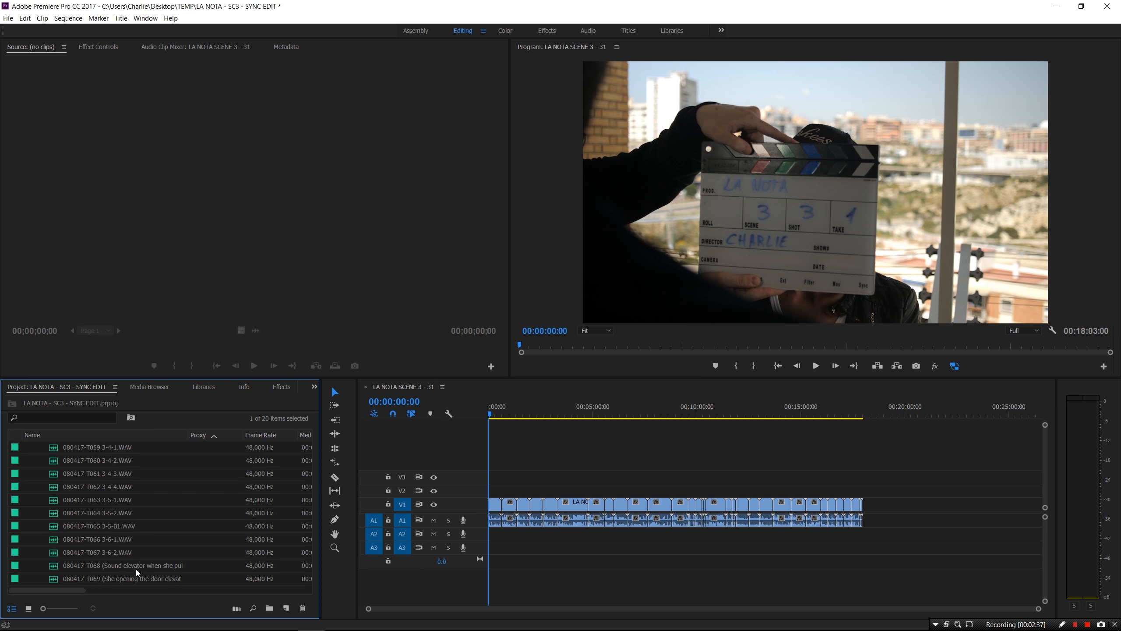
shift+click(133, 579)
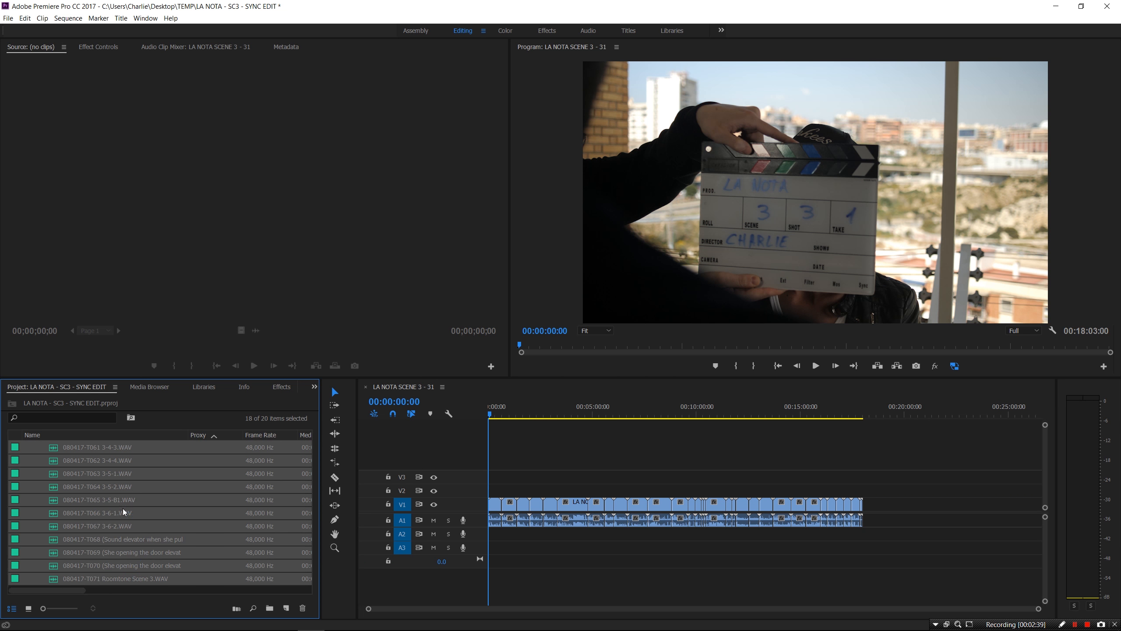
drag(417, 547, 482, 536)
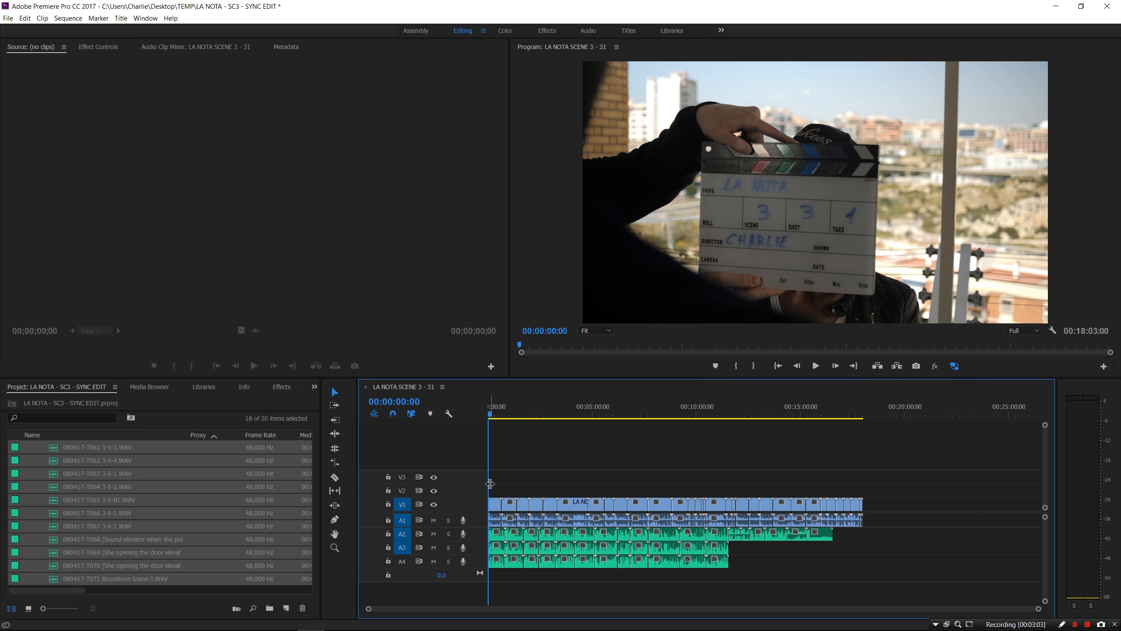
Synchronize the Scene 3 video and WAV clips with the PluralEyes 4 extension
click(156, 21)
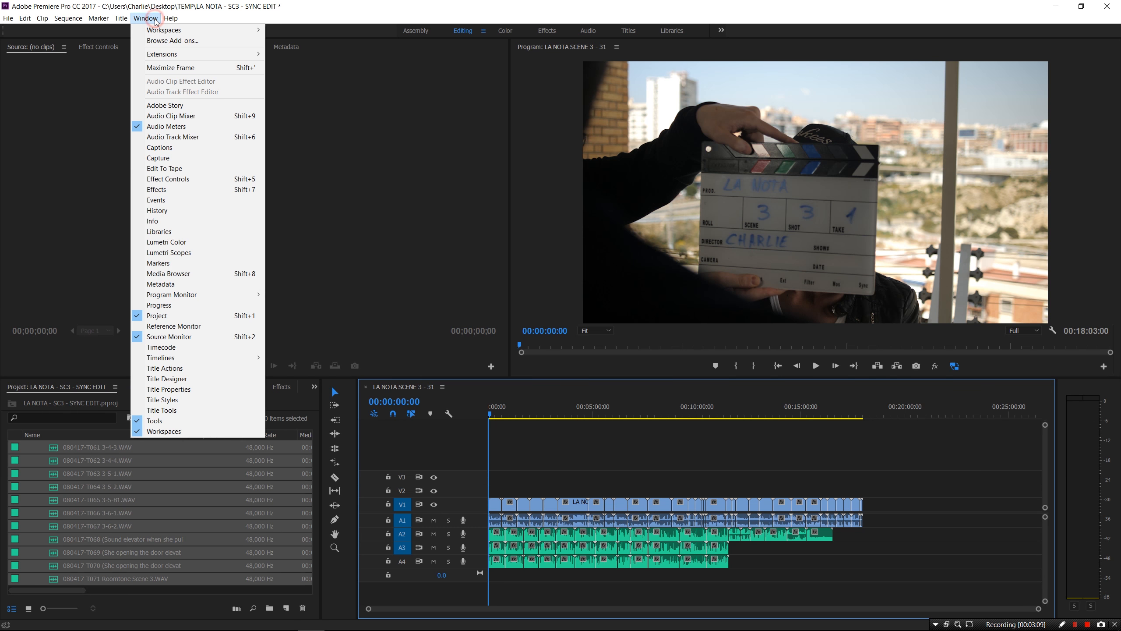
mouse_move(163, 57)
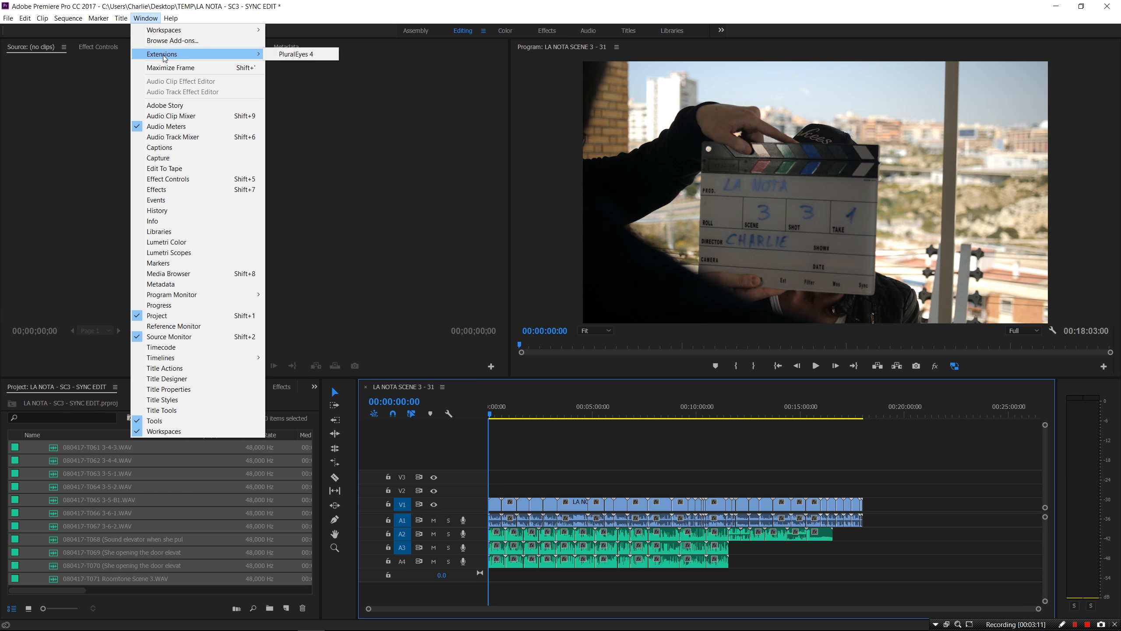
click(324, 58)
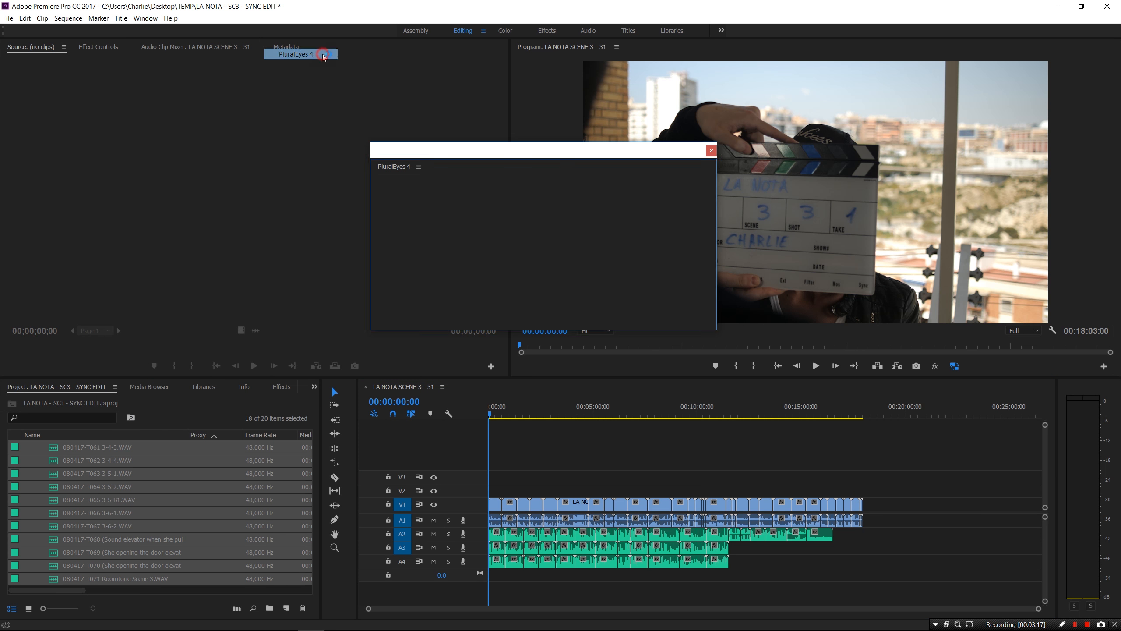
click(422, 231)
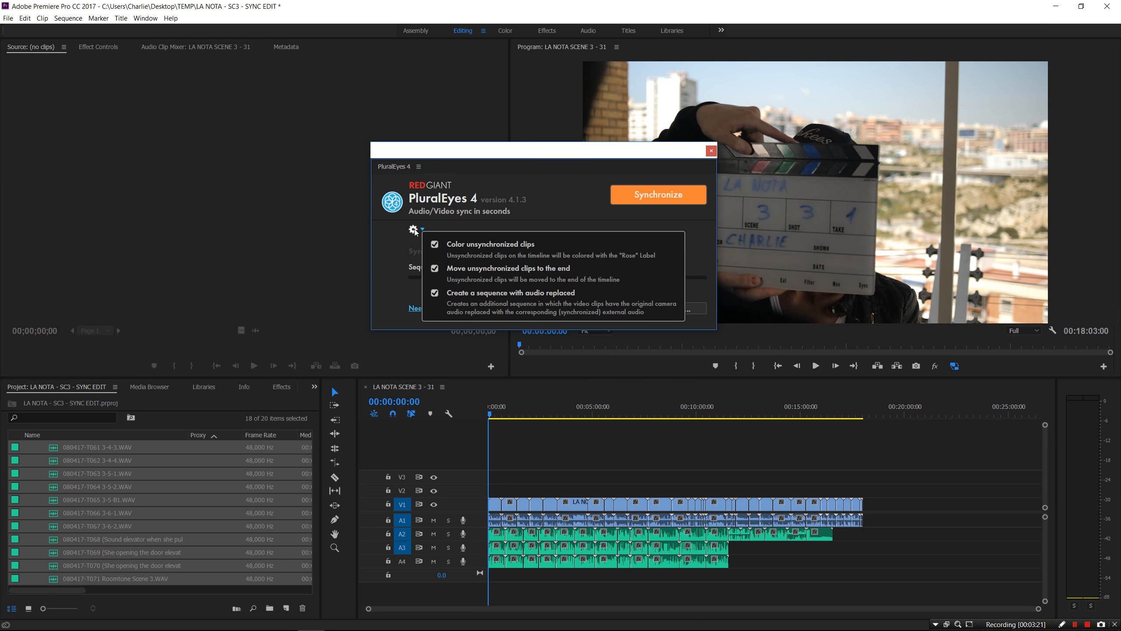
click(679, 196)
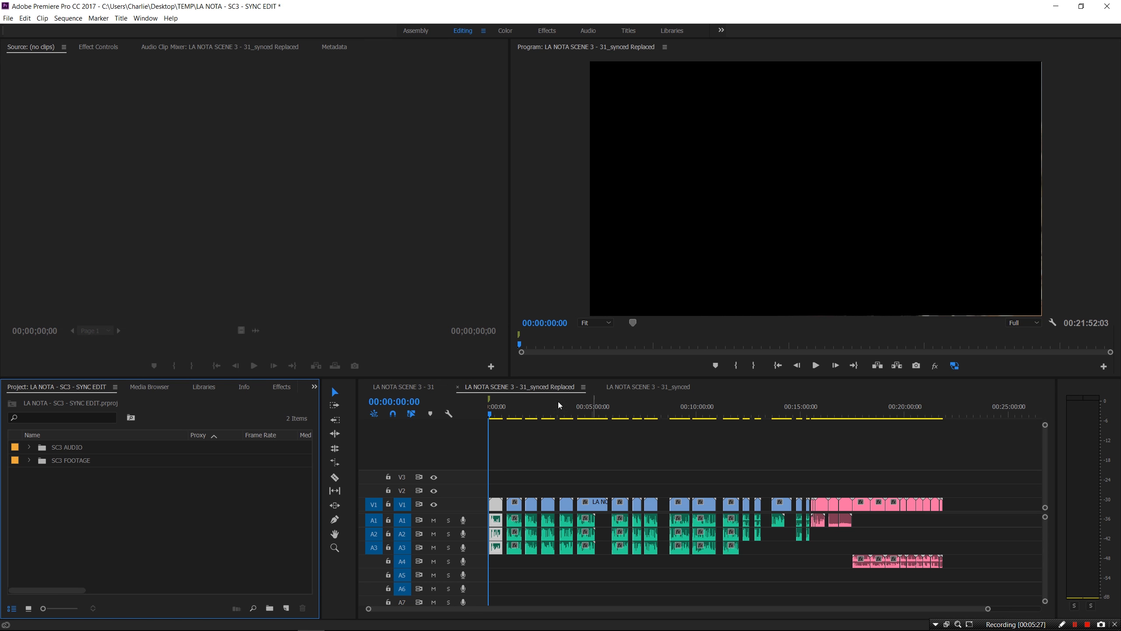
Close the LA NOTA SCENE 3 - 31 and 31_synced tabs, then zoom into the Replaced sequence's first clip
click(419, 387)
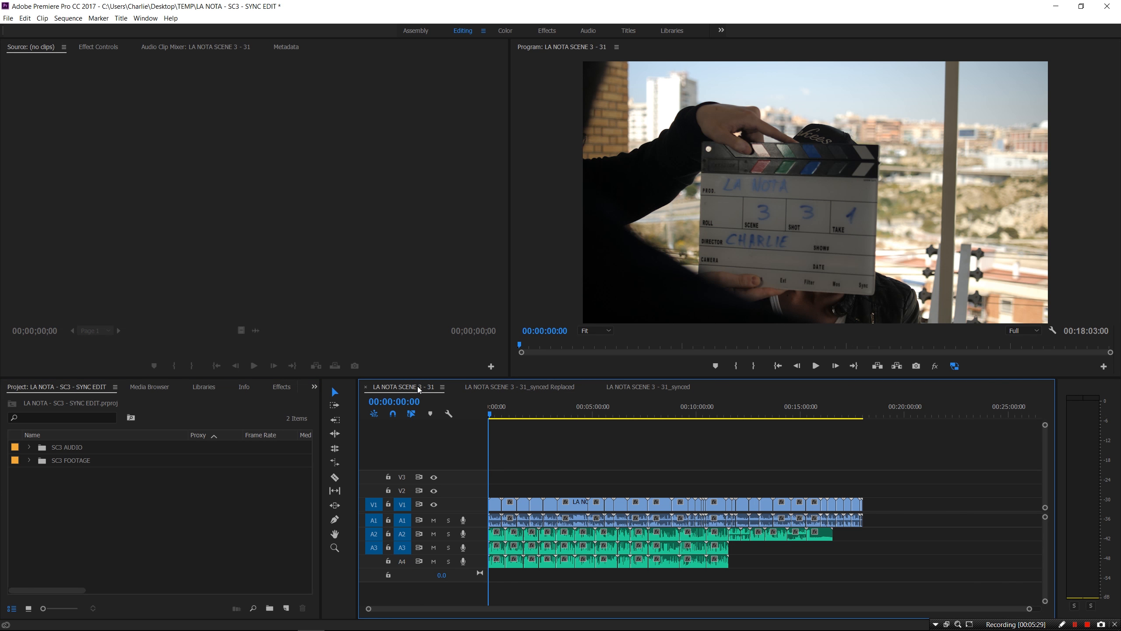
click(366, 388)
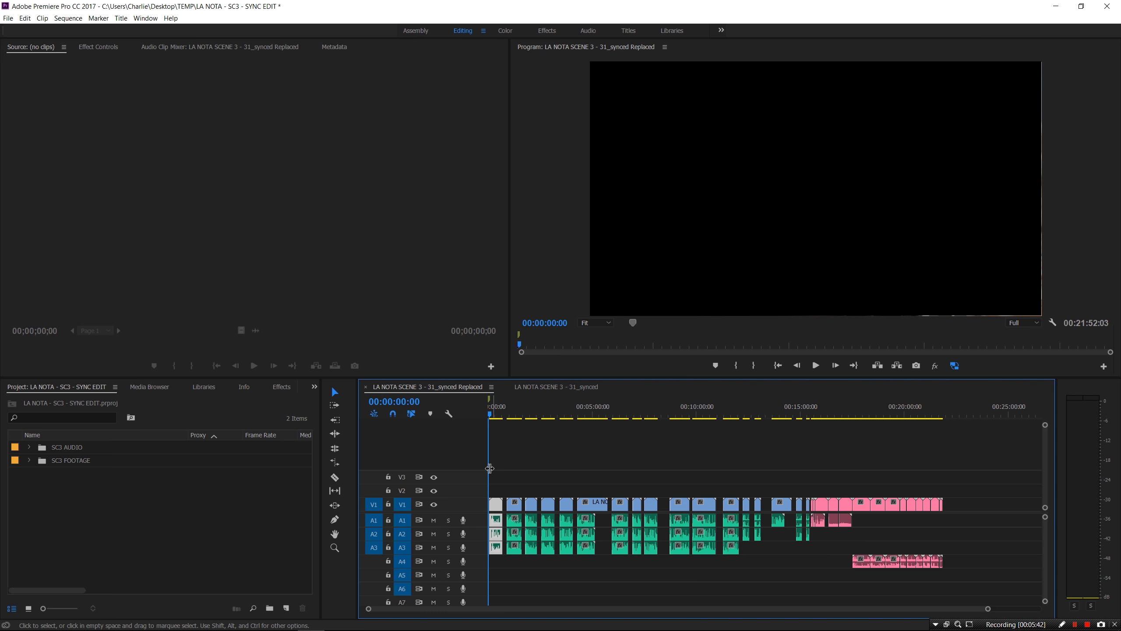
click(560, 387)
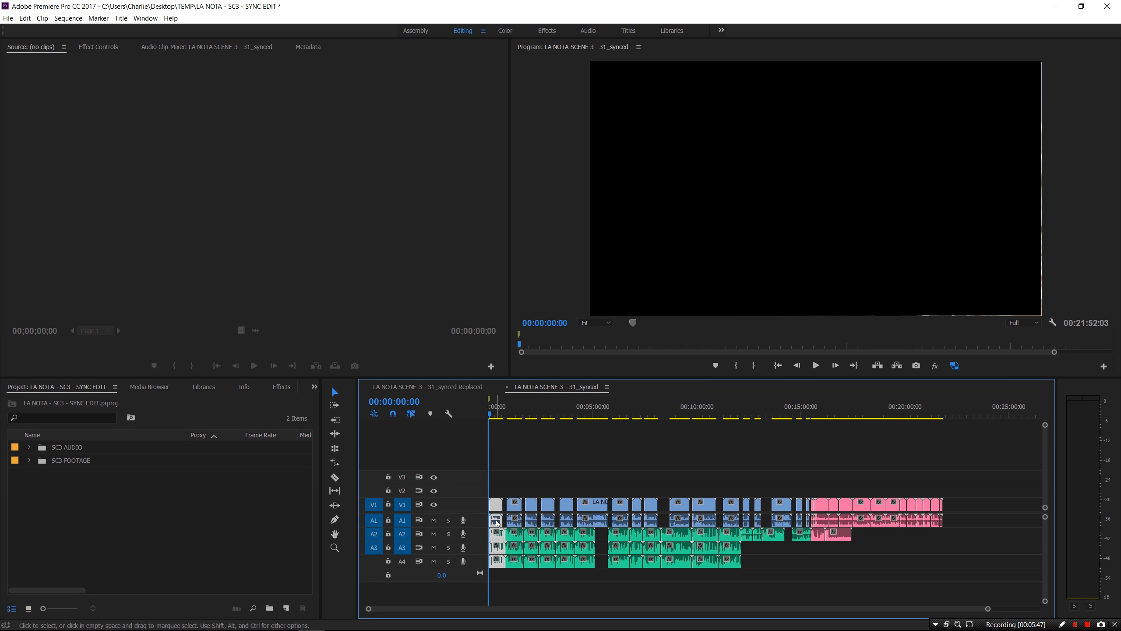
click(508, 388)
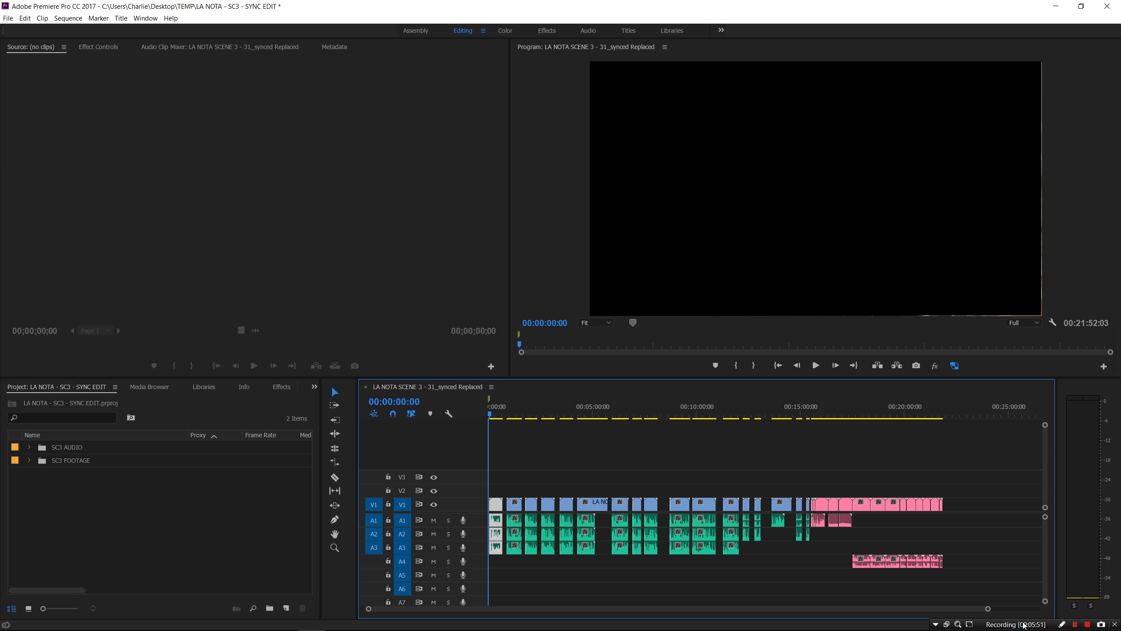
drag(988, 609, 736, 623)
click(519, 415)
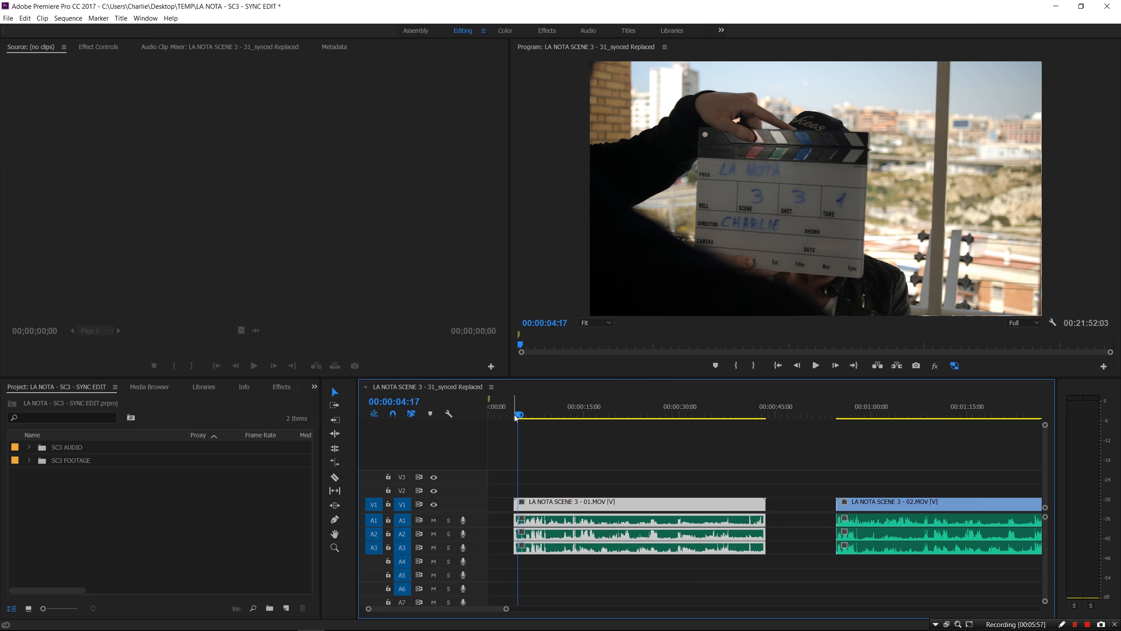
Trim the first clip's head to the playhead just past the clapperboard slate
drag(521, 417, 544, 421)
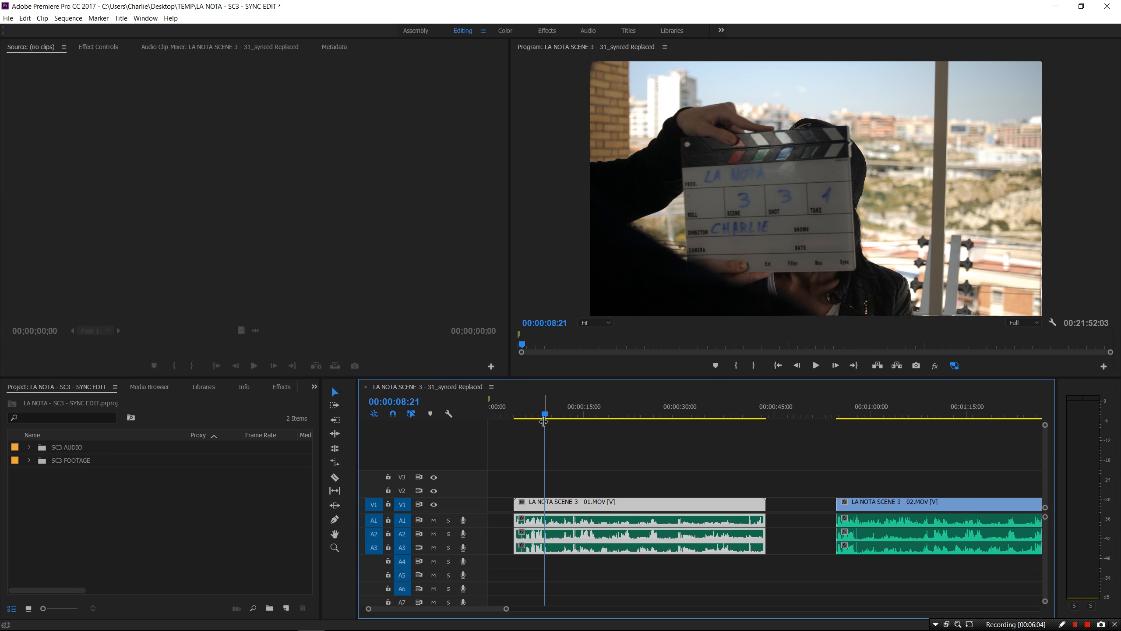
click(516, 504)
drag(516, 504, 540, 515)
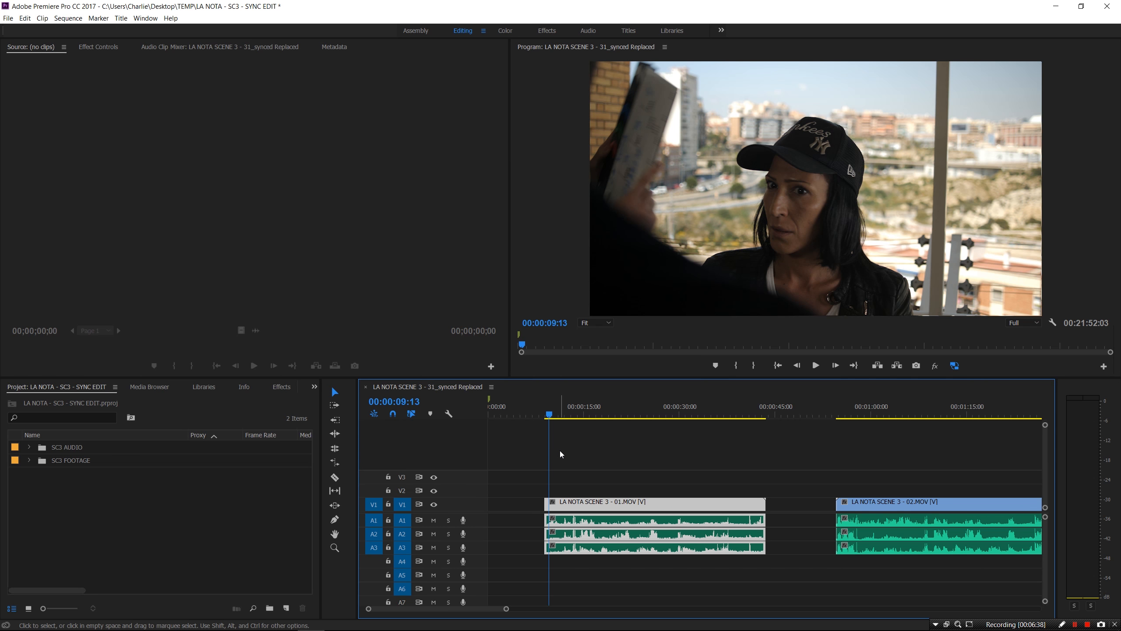
Solo A1, preview the T054 audio under clip 01, and delete the top audio channel
click(448, 519)
click(608, 475)
alt+click(609, 522)
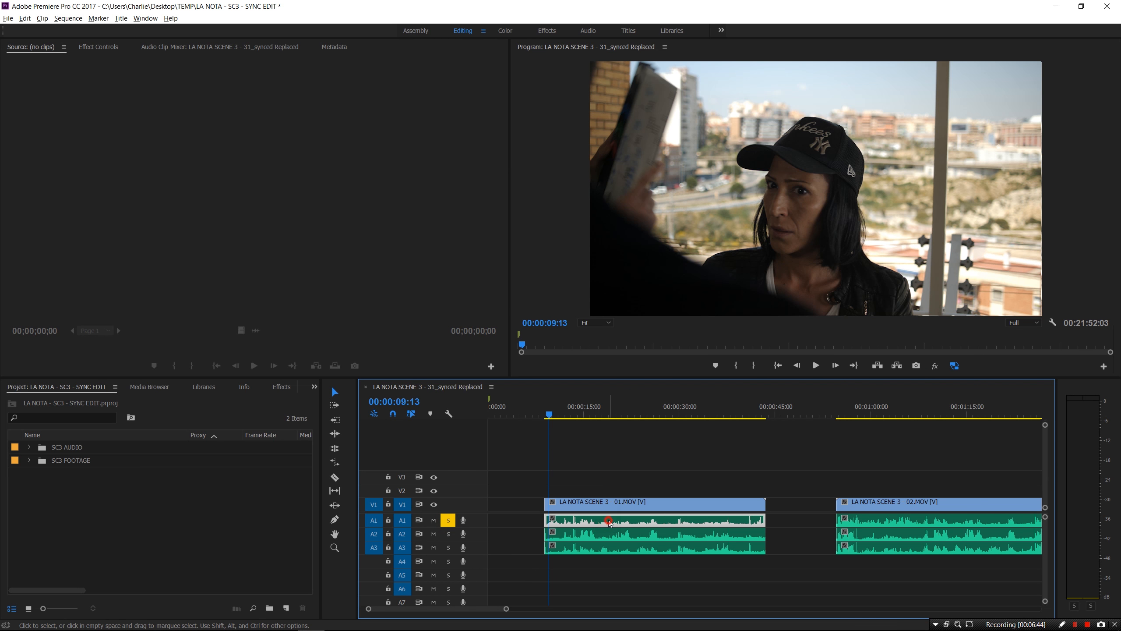
double_click(609, 524)
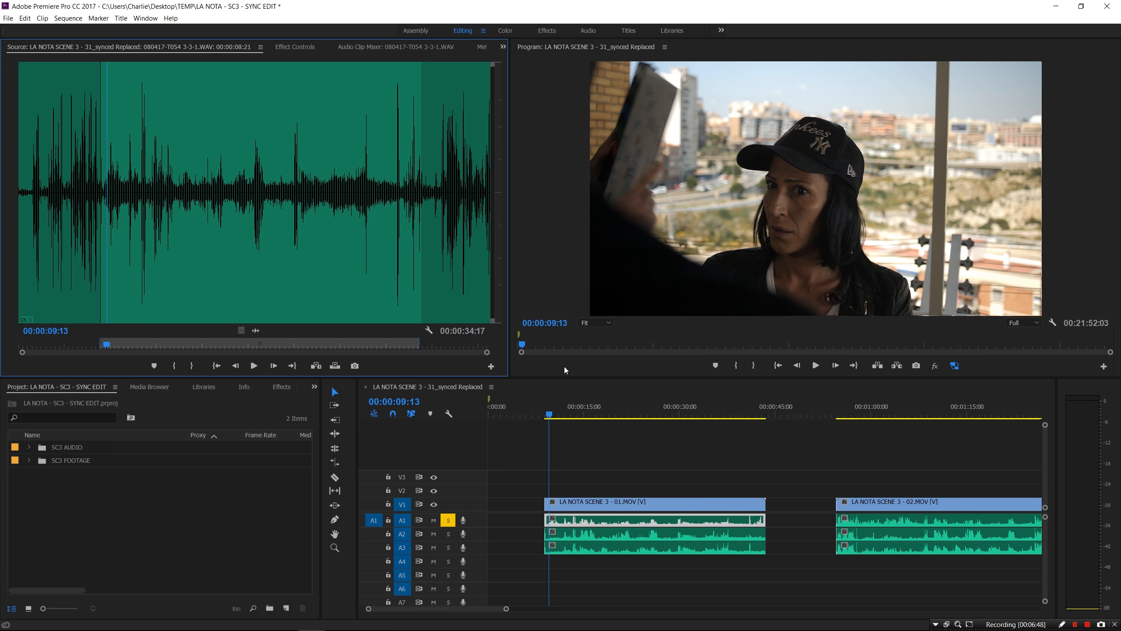
key(space)
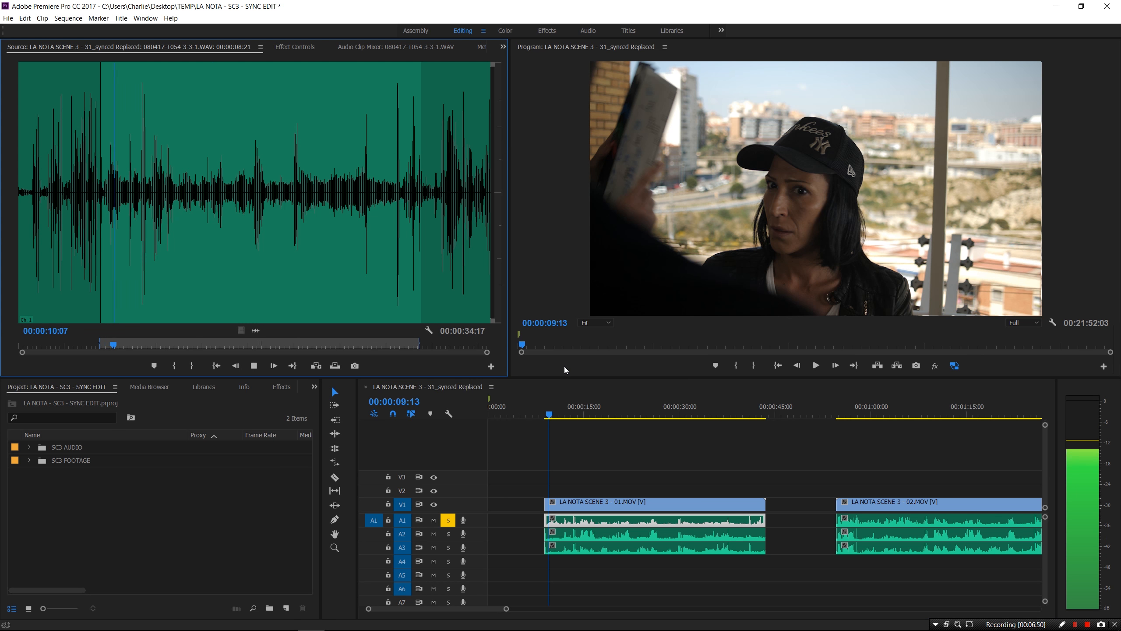
key(space)
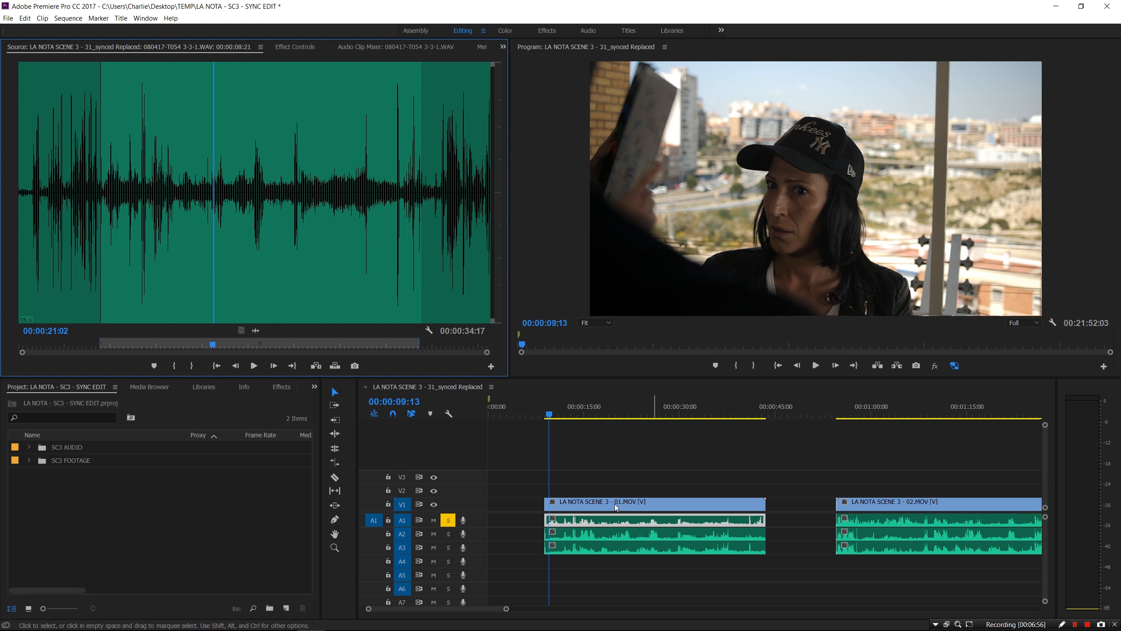
click(597, 588)
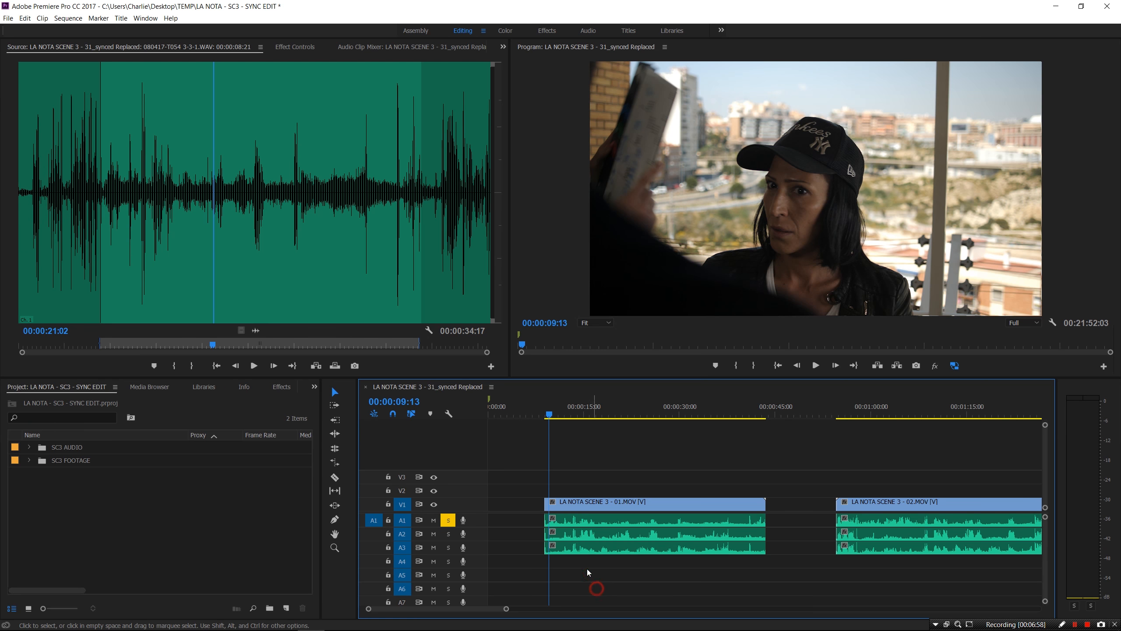
click(583, 524)
key(Delete)
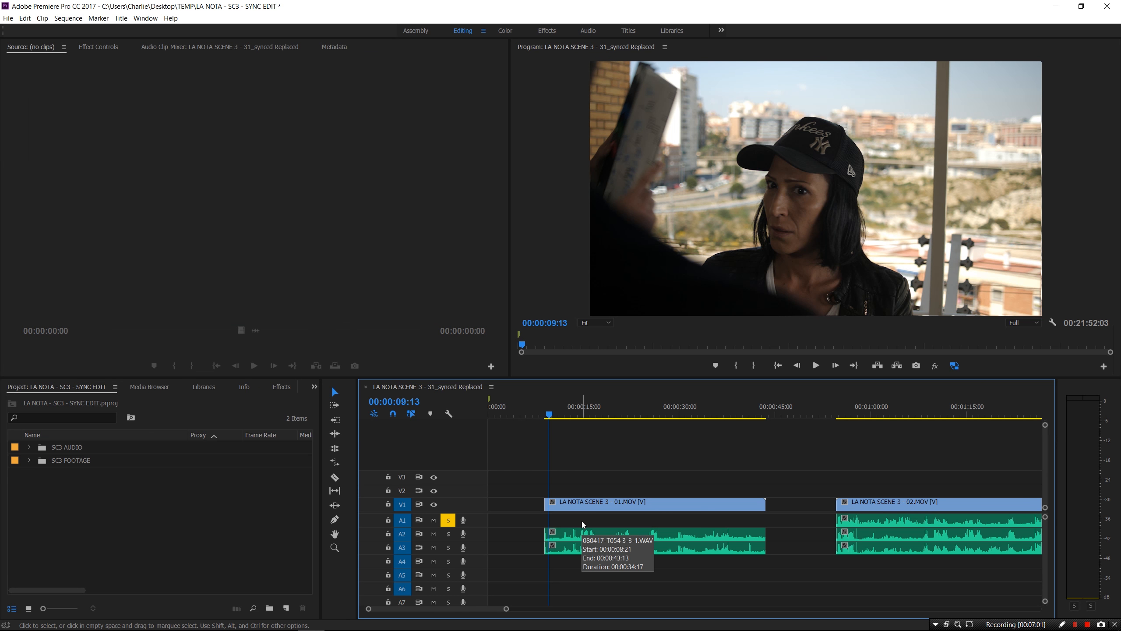
Solo A2, preview its dialogue, and delete the third audio channel under clip 01
click(448, 520)
click(448, 533)
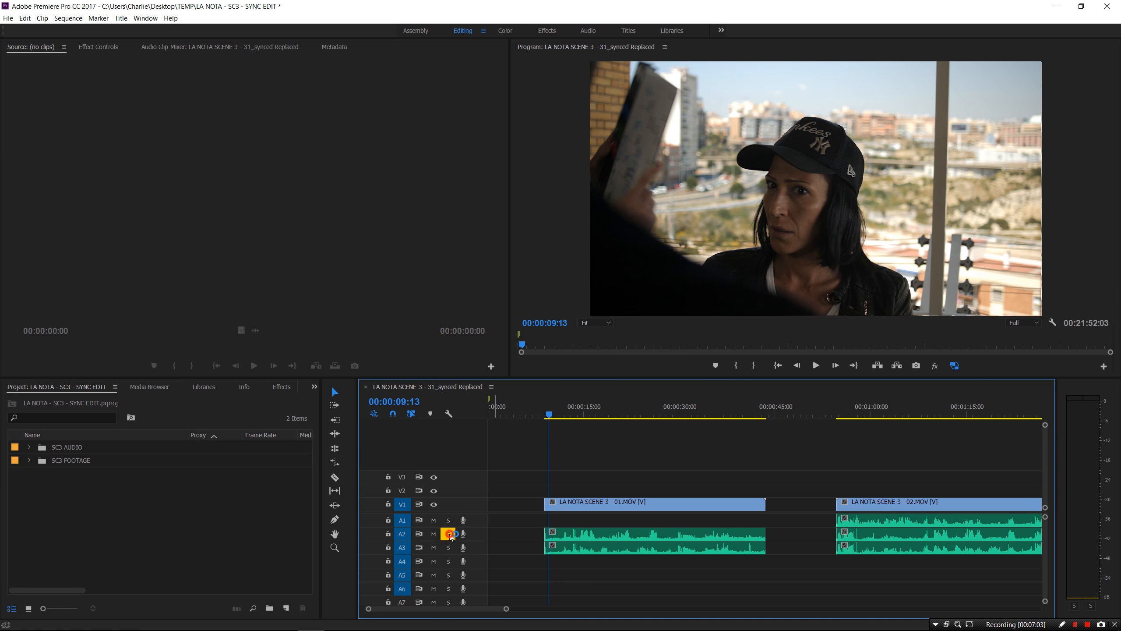
double_click(589, 538)
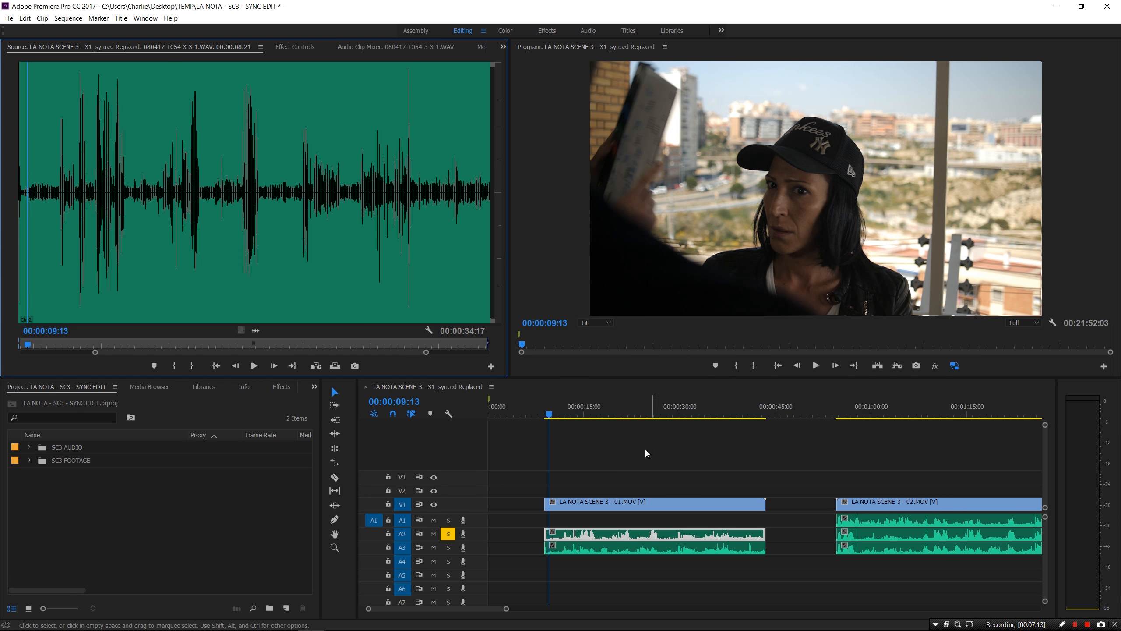
click(231, 190)
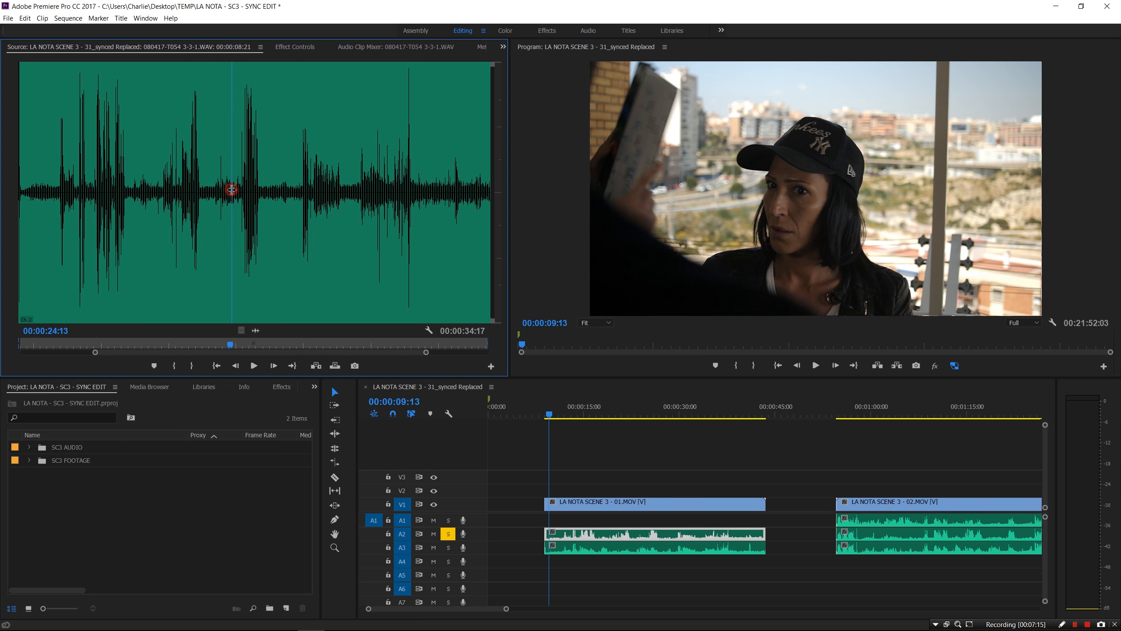
key(space)
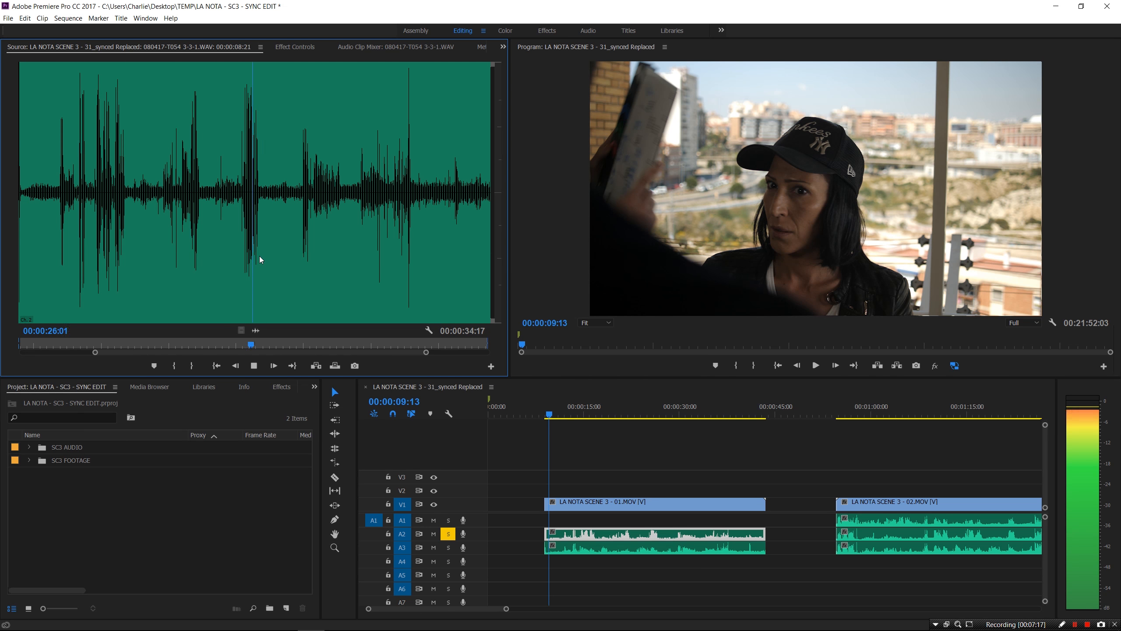
key(space)
click(178, 189)
key(space)
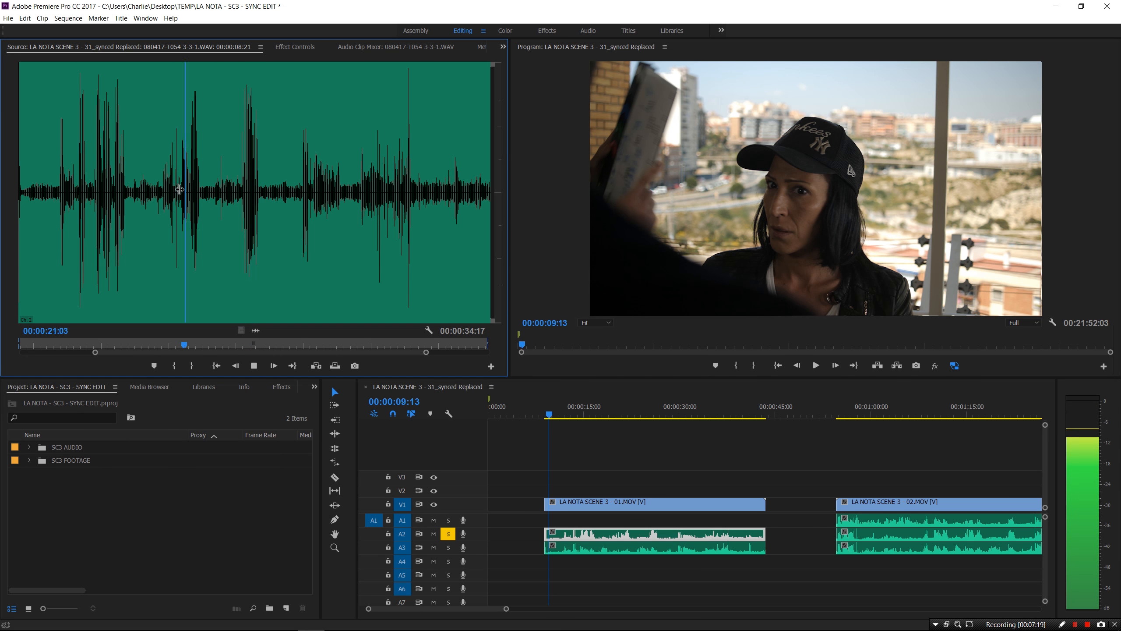
key(space)
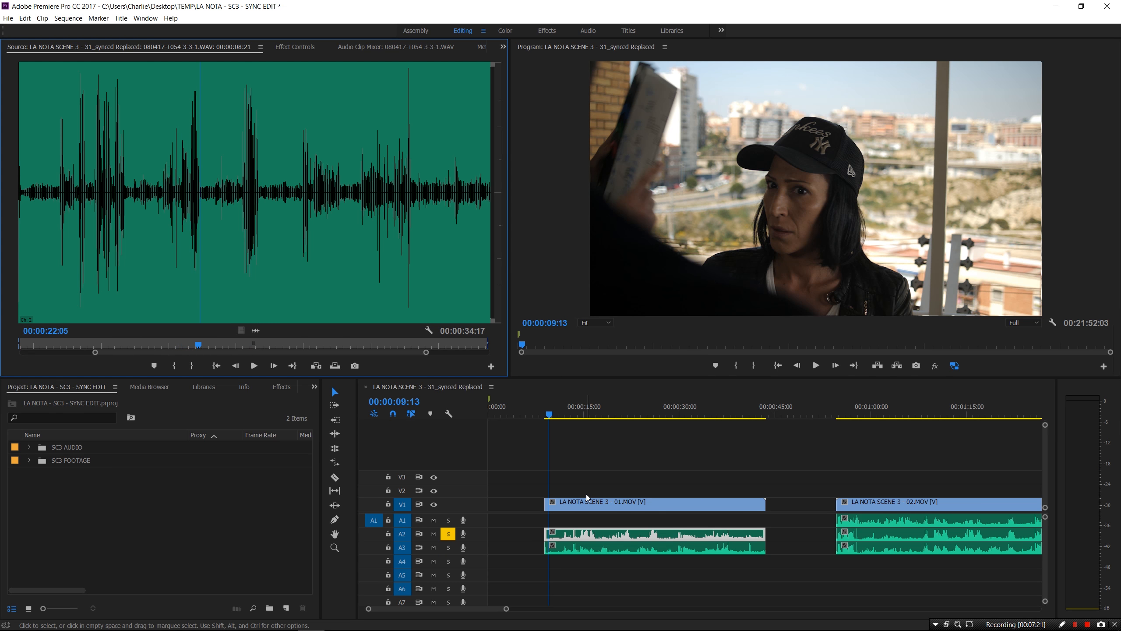
click(583, 578)
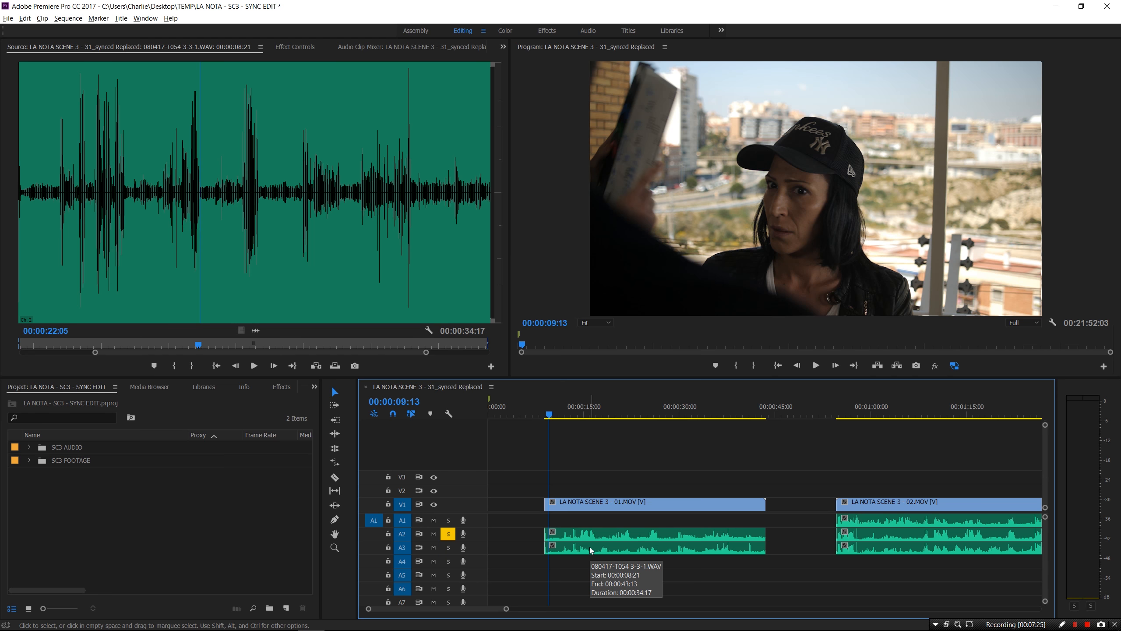
click(591, 548)
key(Delete)
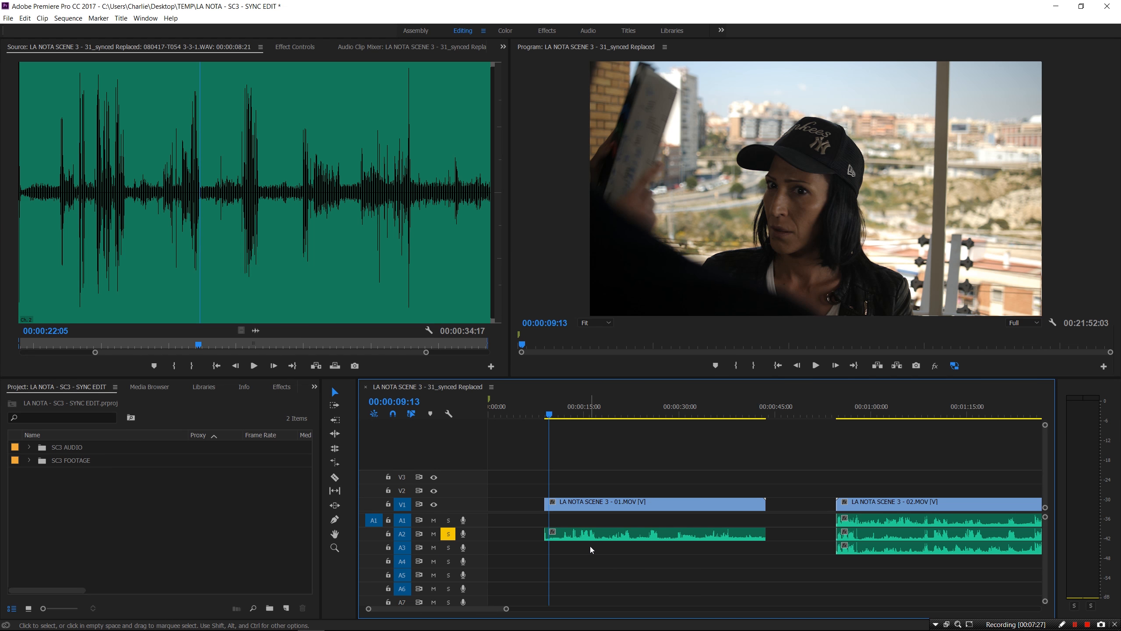
Move the kept 080417-T054 3-3-1.WAV up to A1, unsolo A2, and select clip 01 with its audio
click(601, 533)
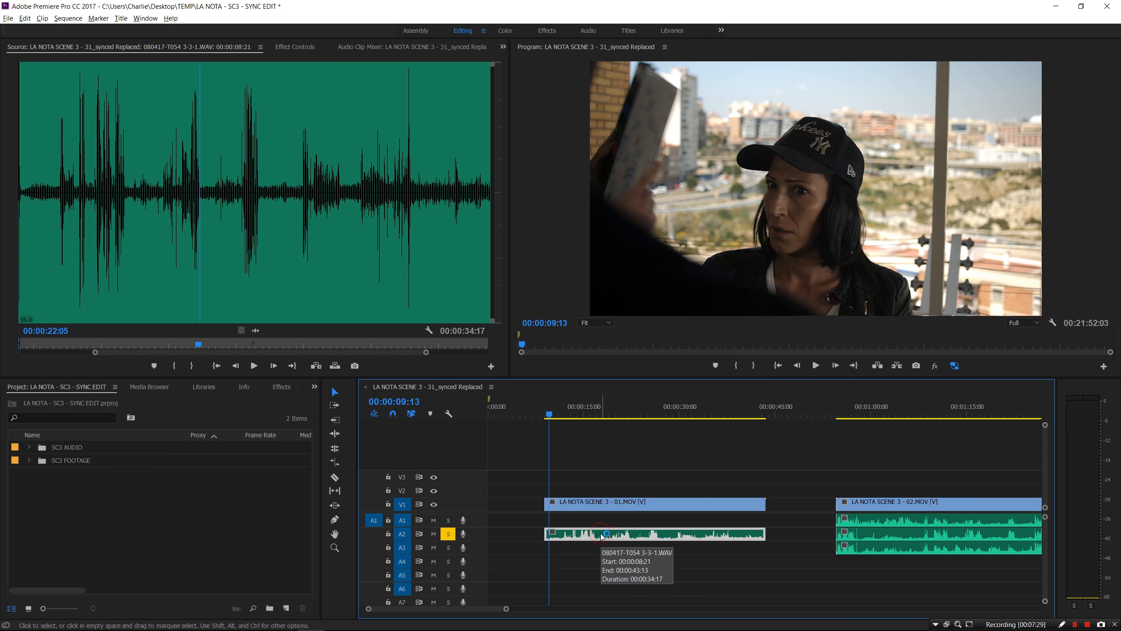
key(alt+Up)
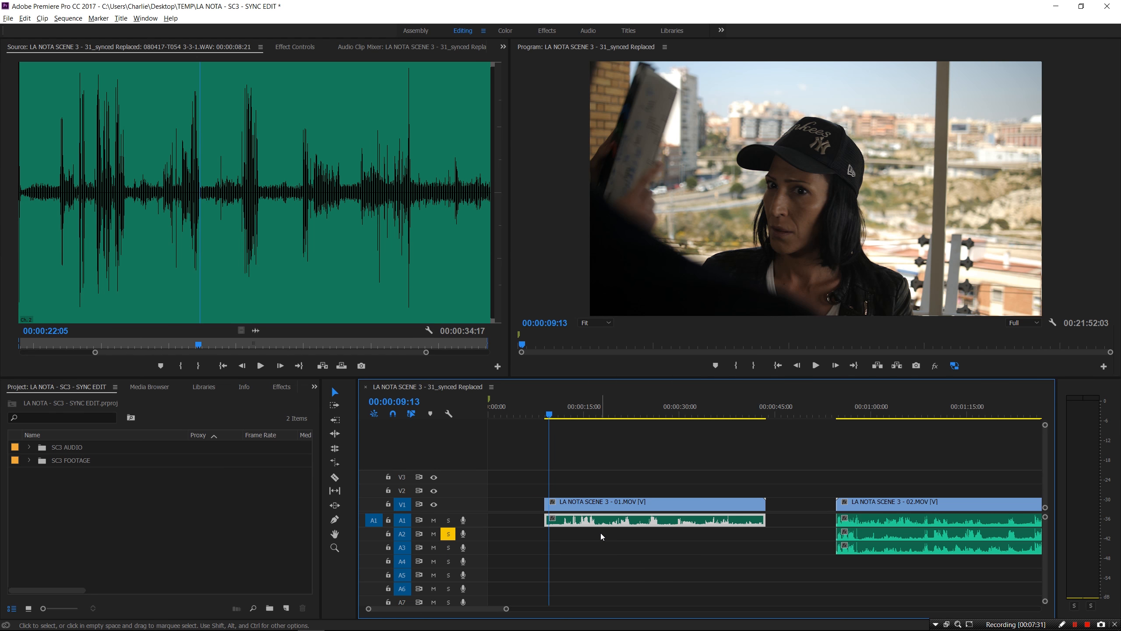
click(449, 533)
drag(653, 463, 591, 570)
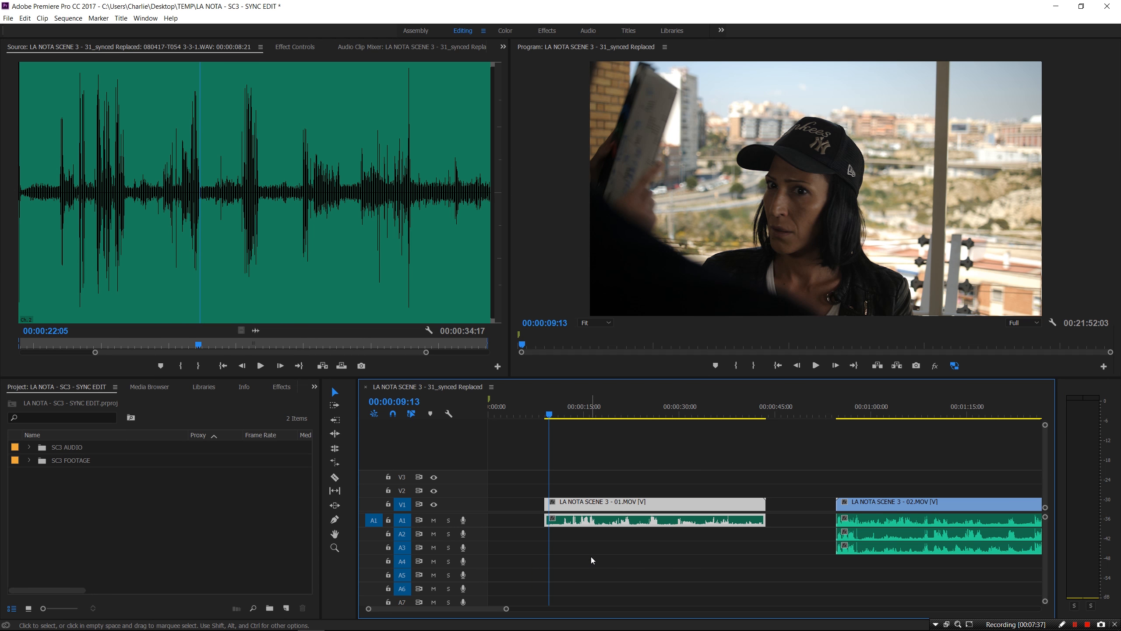
Merge clip 01's video and audio into a clip named SC3 SH3 TK1
right_click(617, 505)
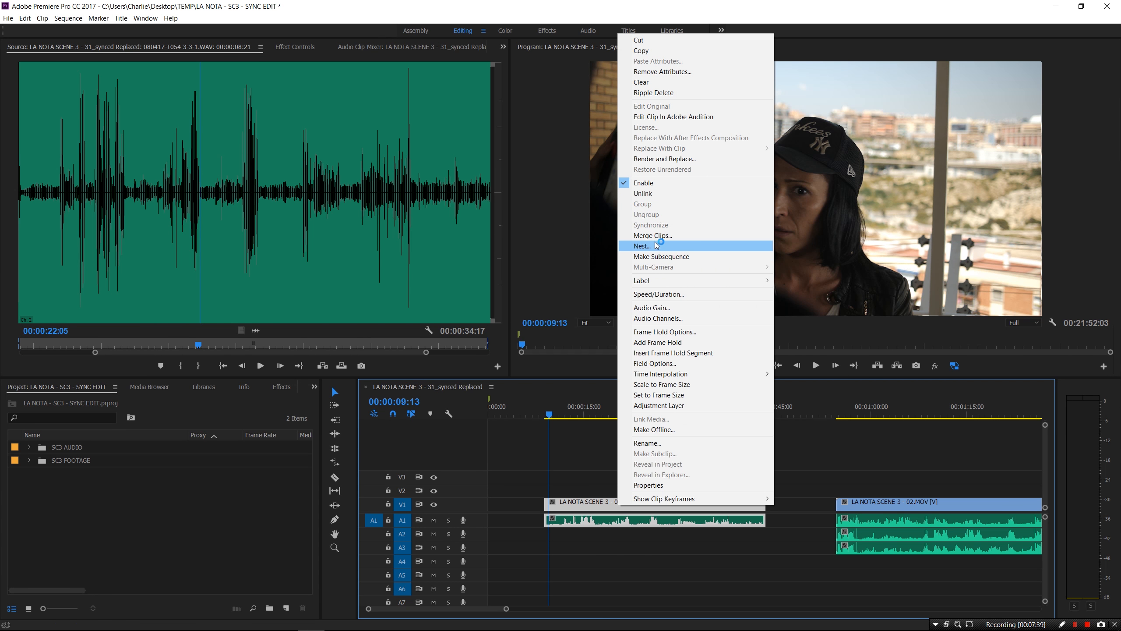
click(653, 235)
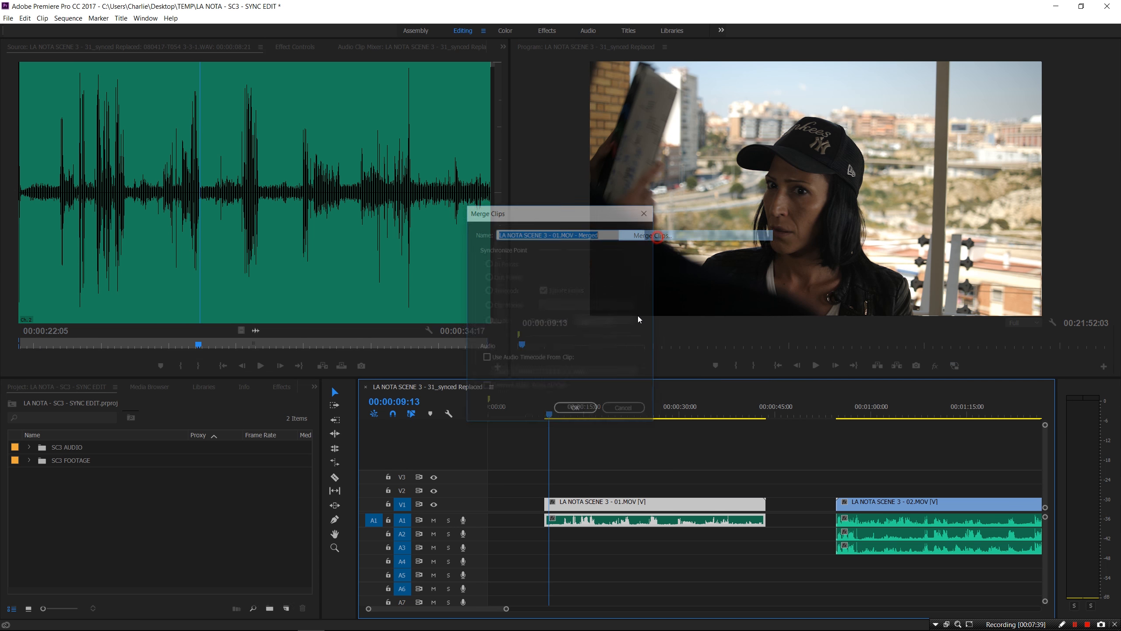
click(647, 211)
key(Up)
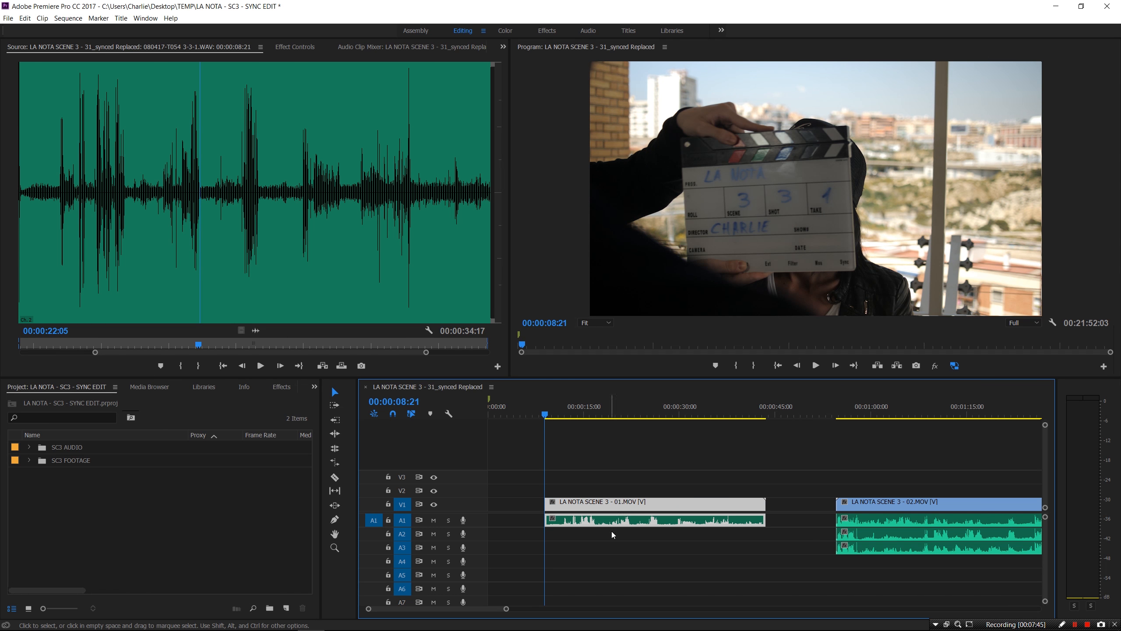
right_click(624, 503)
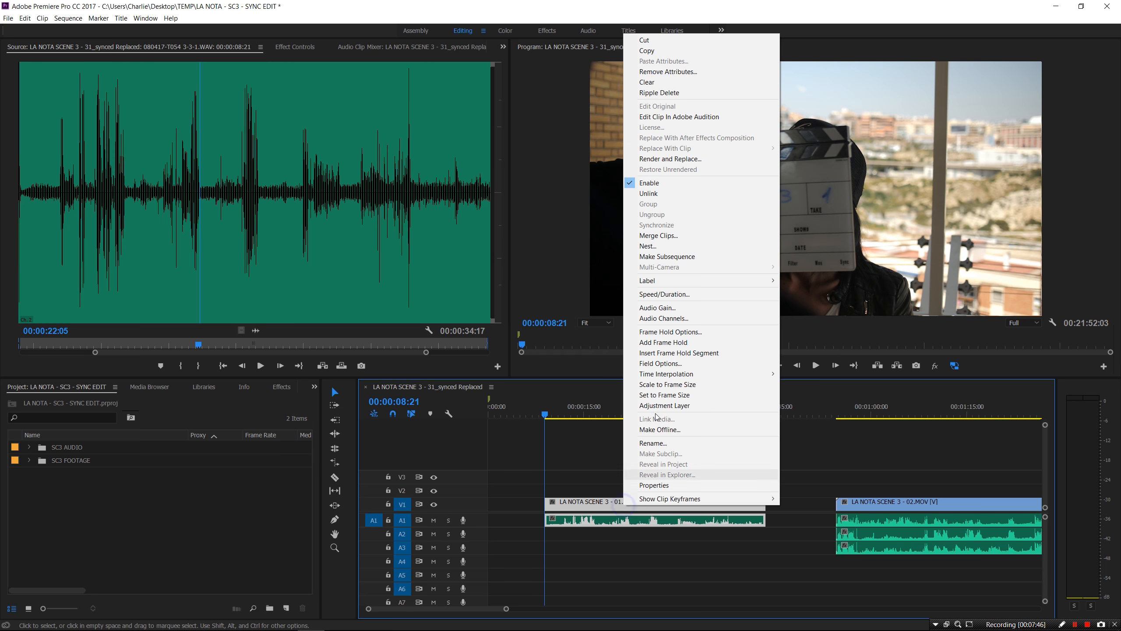
click(680, 235)
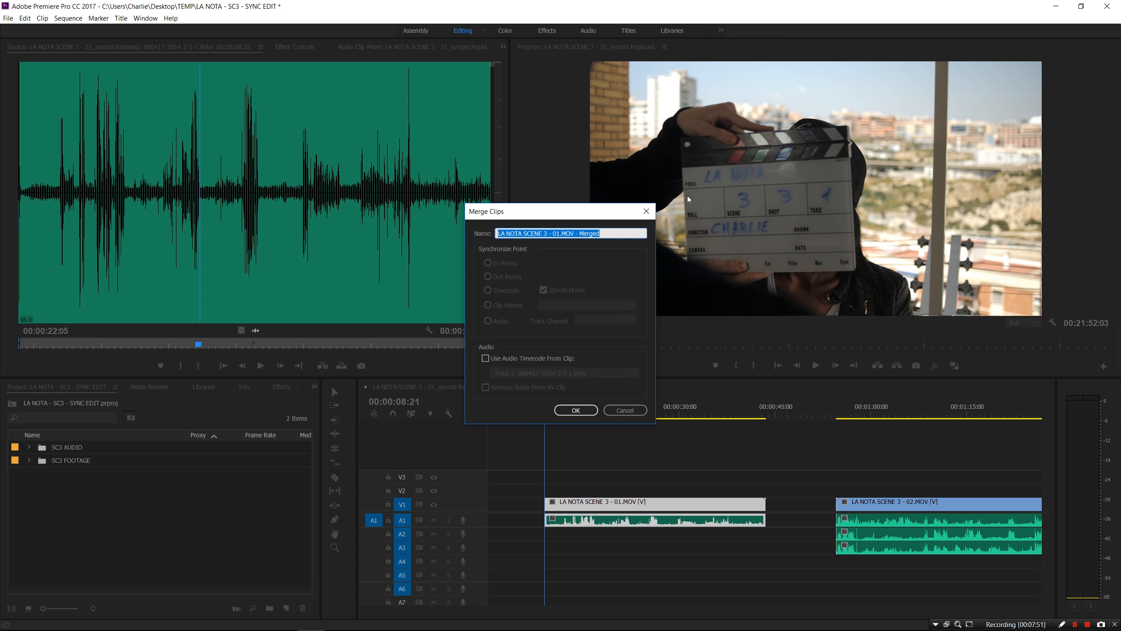
text(SC3 SH3 TK1)
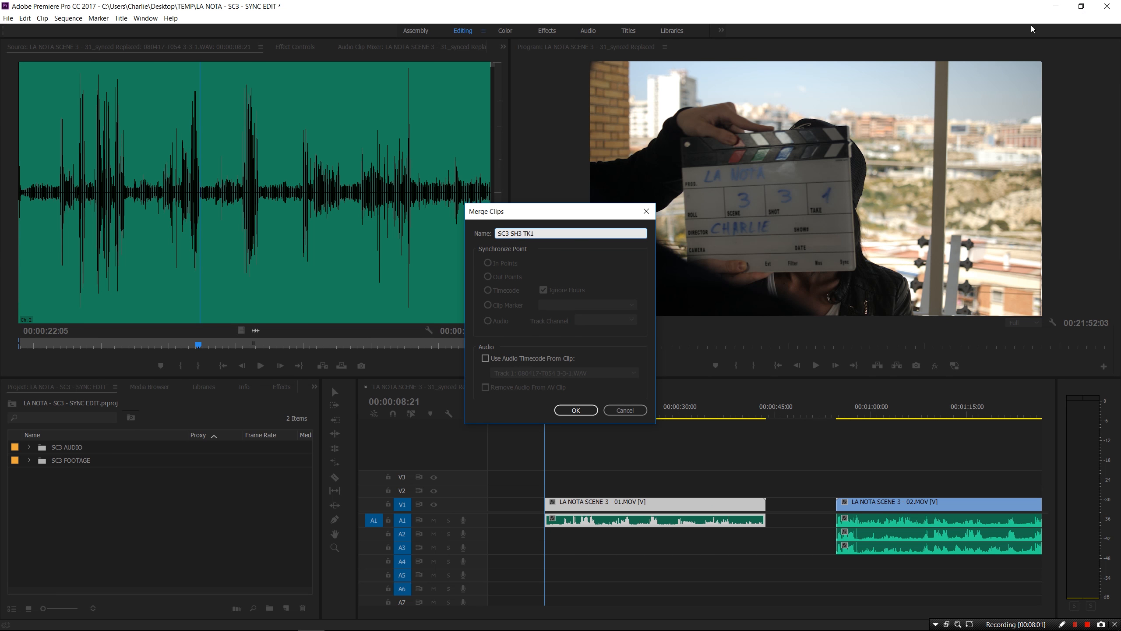
triple_click(569, 234)
click(586, 411)
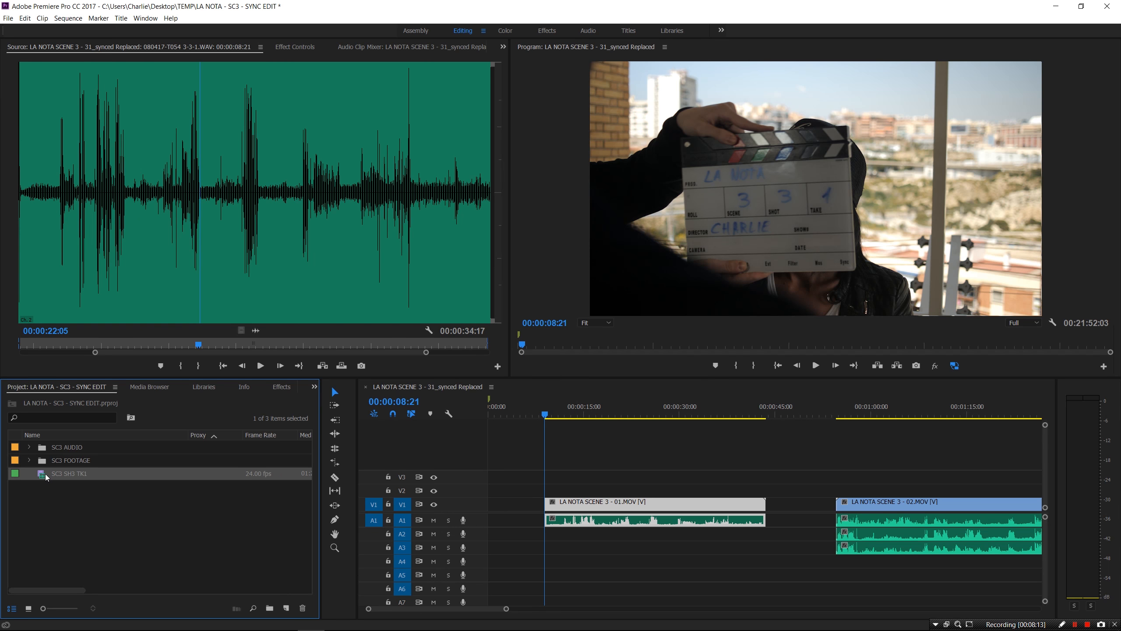
Trim clip 02's head to the clapperboard clap frame
mouse_move(46, 477)
click(838, 415)
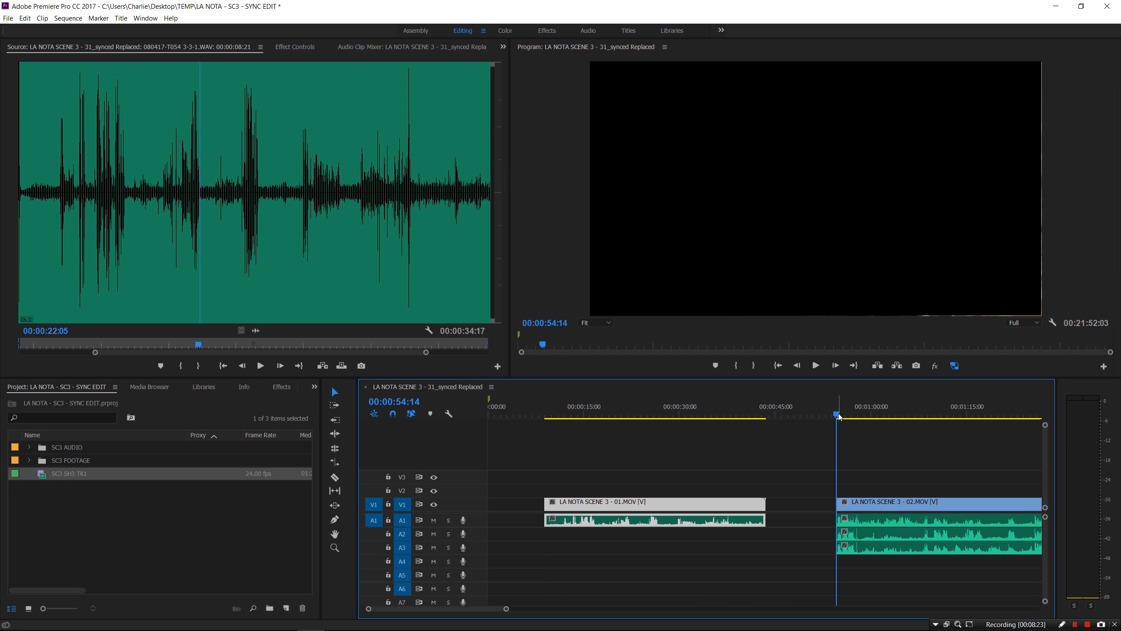
click(840, 416)
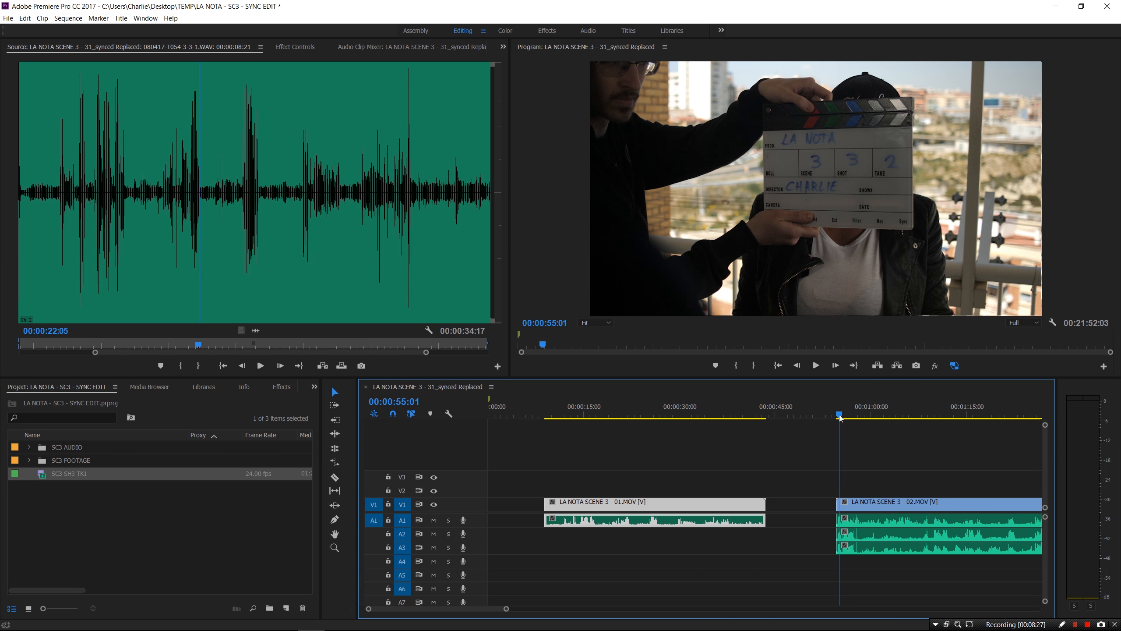
drag(842, 417, 858, 420)
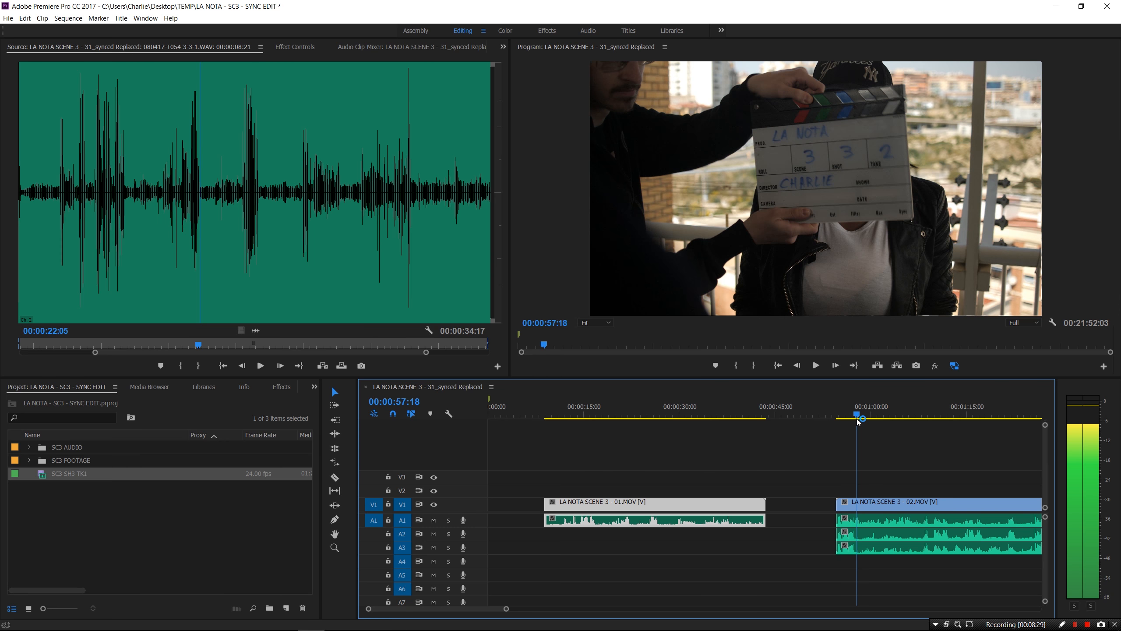
key(Left)
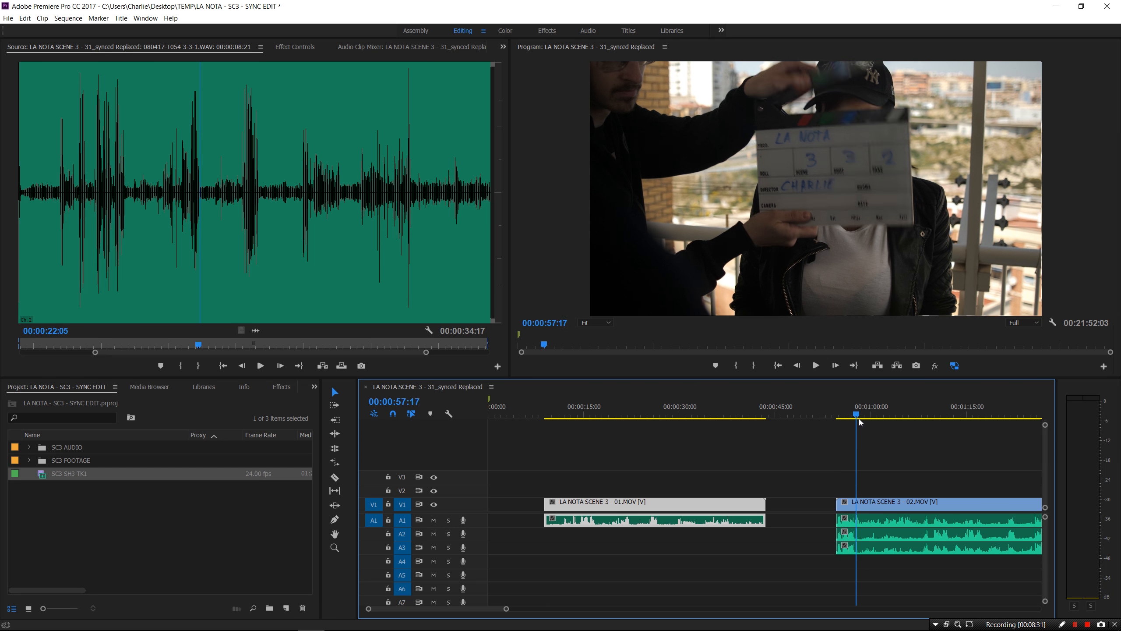
key(Right)
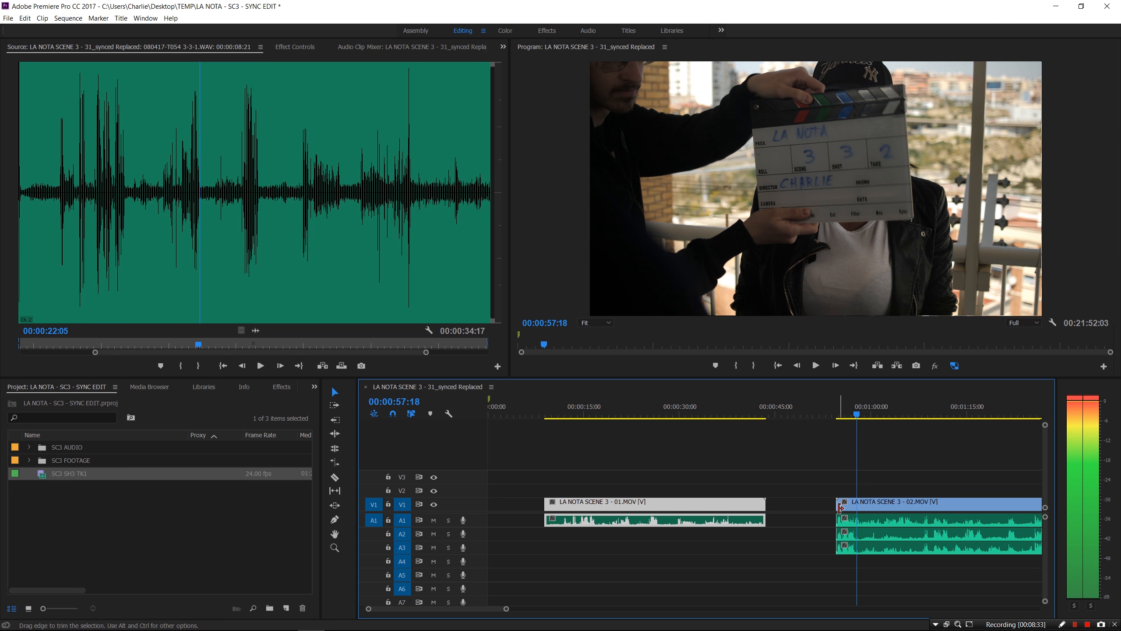
drag(838, 506, 857, 508)
Delete clip 02's extra audio channels and move 080417-T055 3-3-2.WAV up to A1
scroll(999, 472, down, 5)
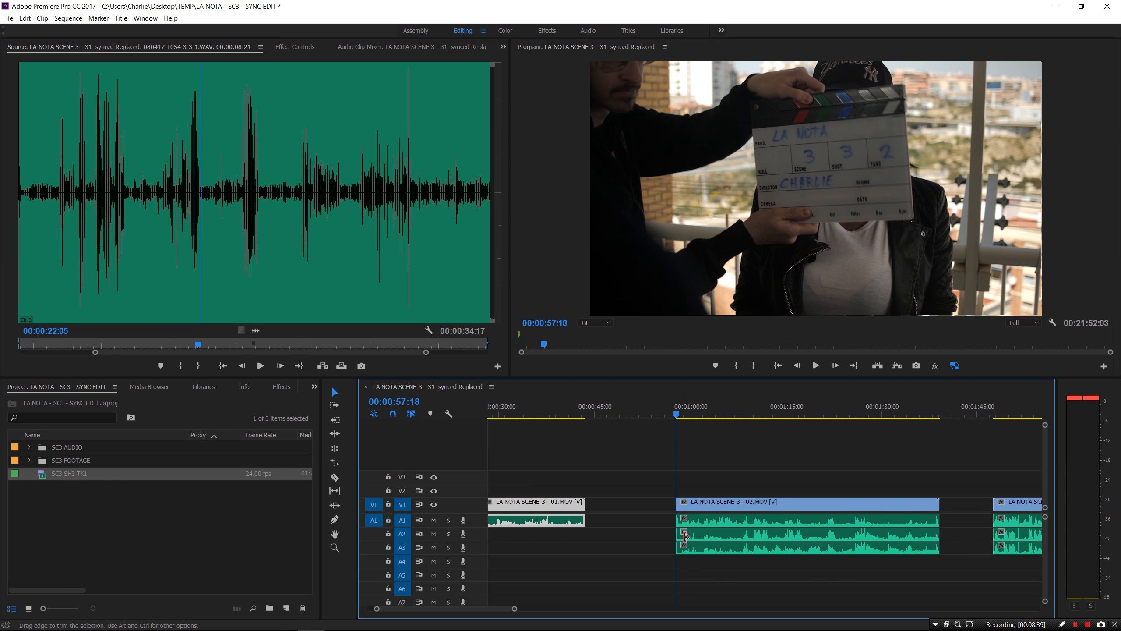
click(703, 536)
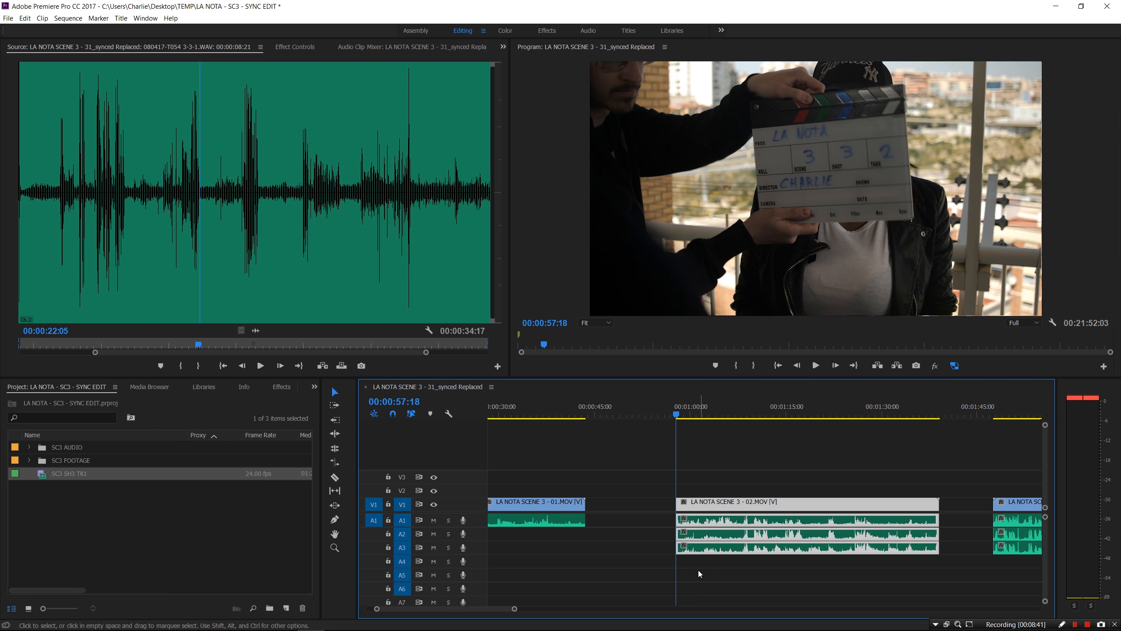
click(699, 570)
alt+click(712, 549)
key(Delete)
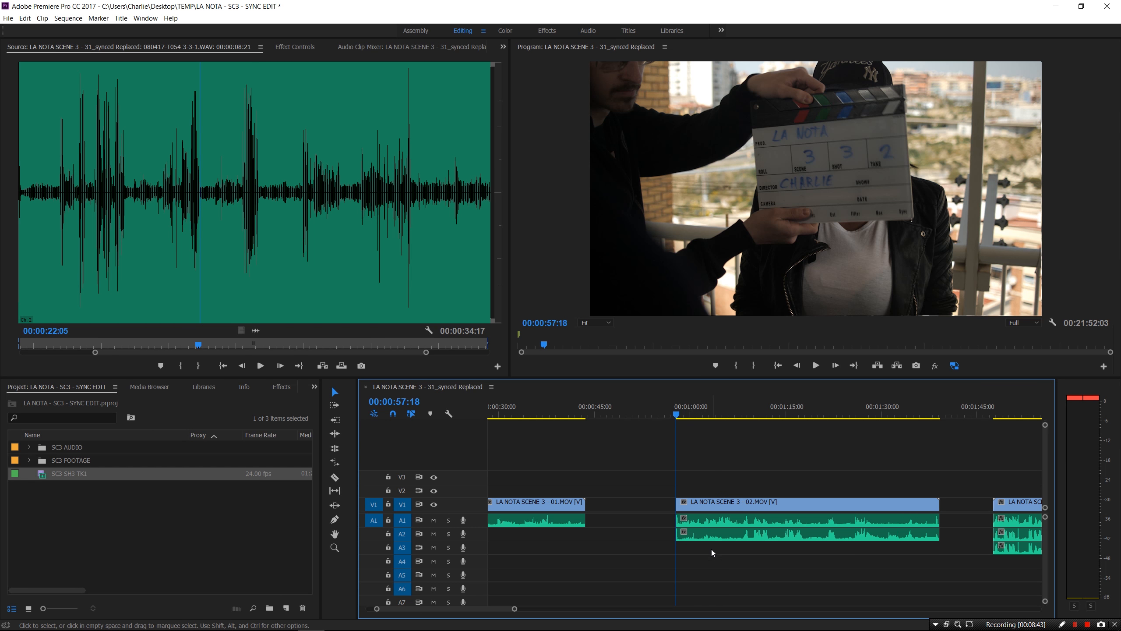
alt+click(726, 522)
key(Delete)
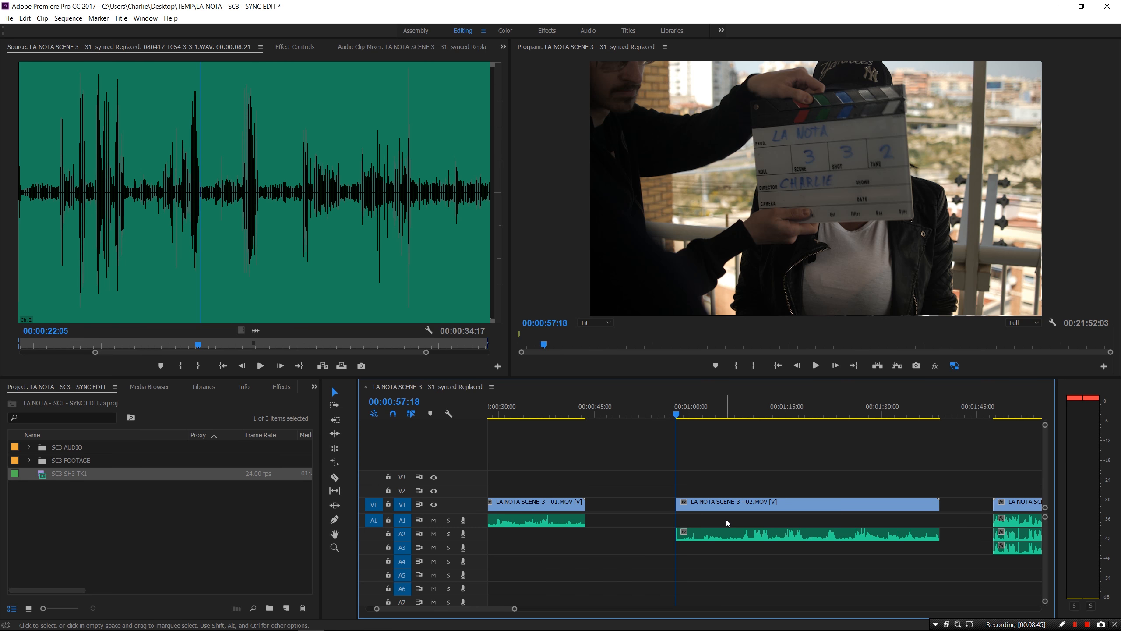
alt+click(727, 534)
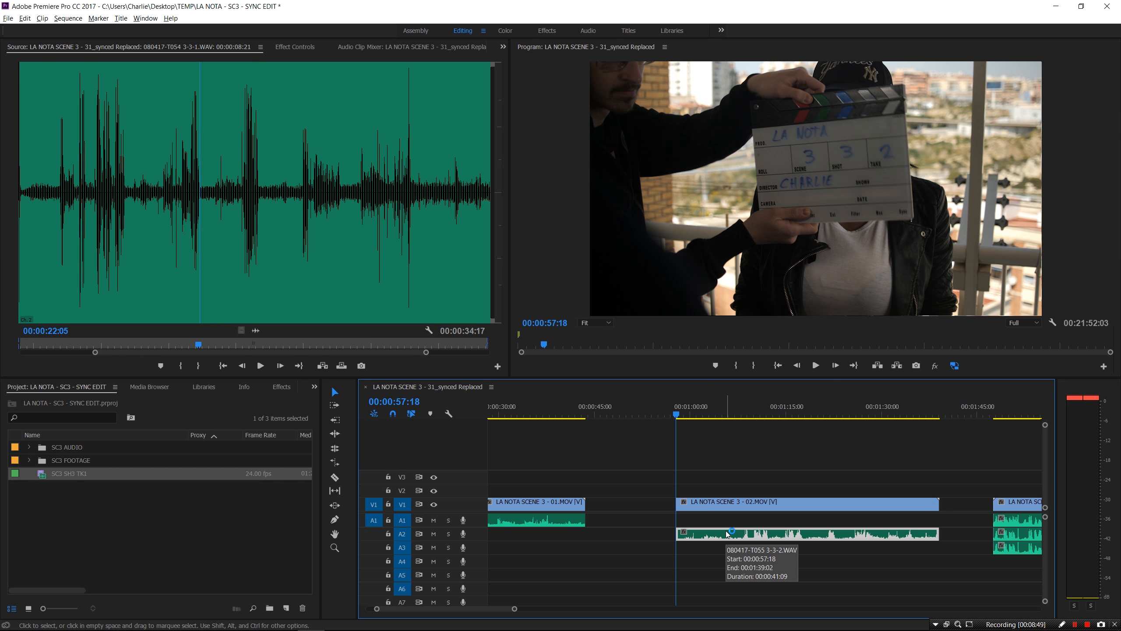
key(alt+Up)
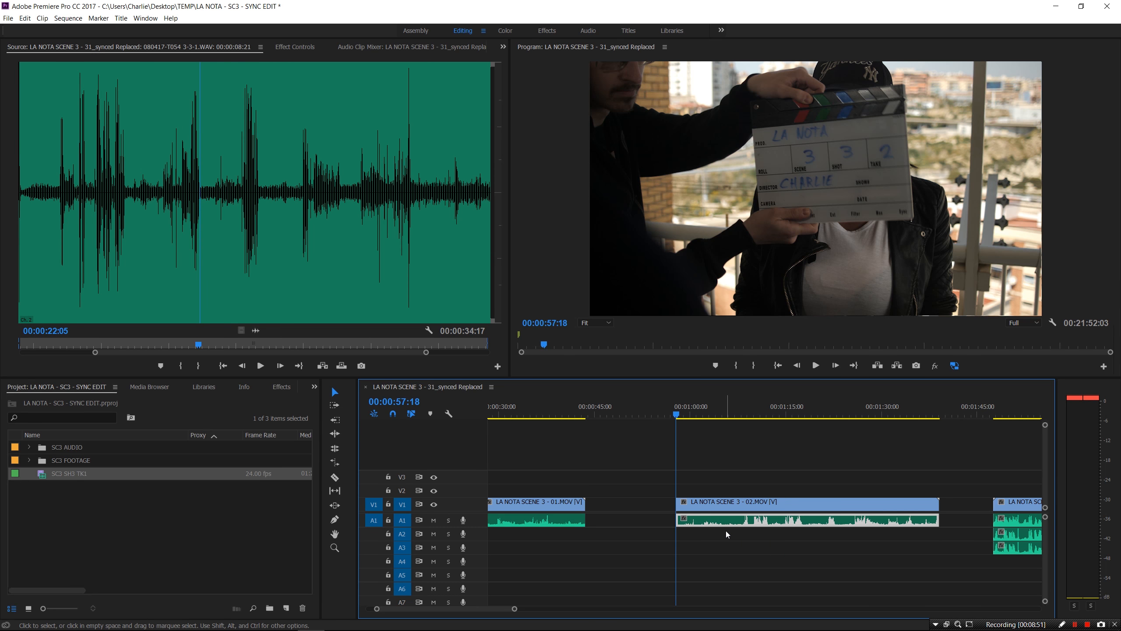
drag(770, 442, 724, 574)
Merge clip 02's video and WAV audio into a clip named SC3 SH3 TK2
right_click(742, 503)
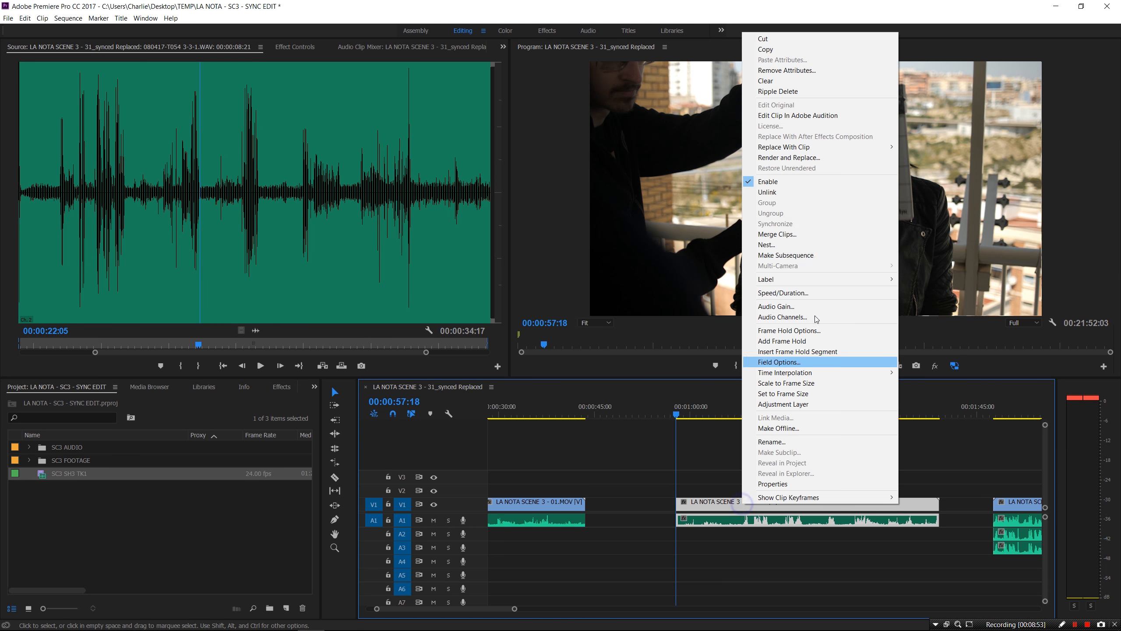
click(786, 233)
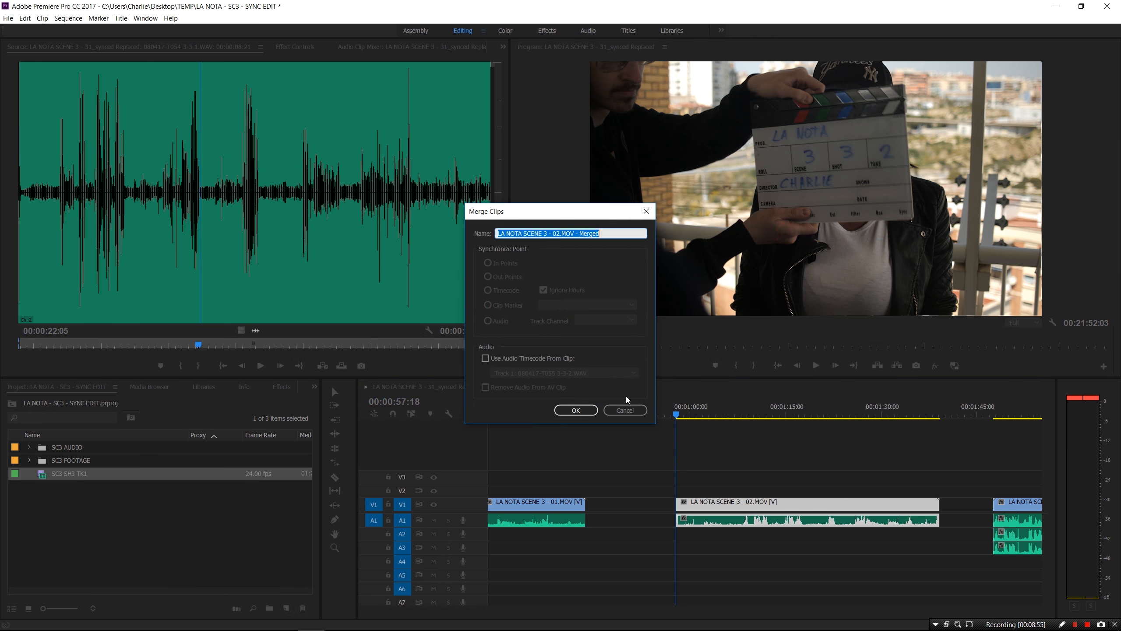
text(SC3 SH3 TK1)
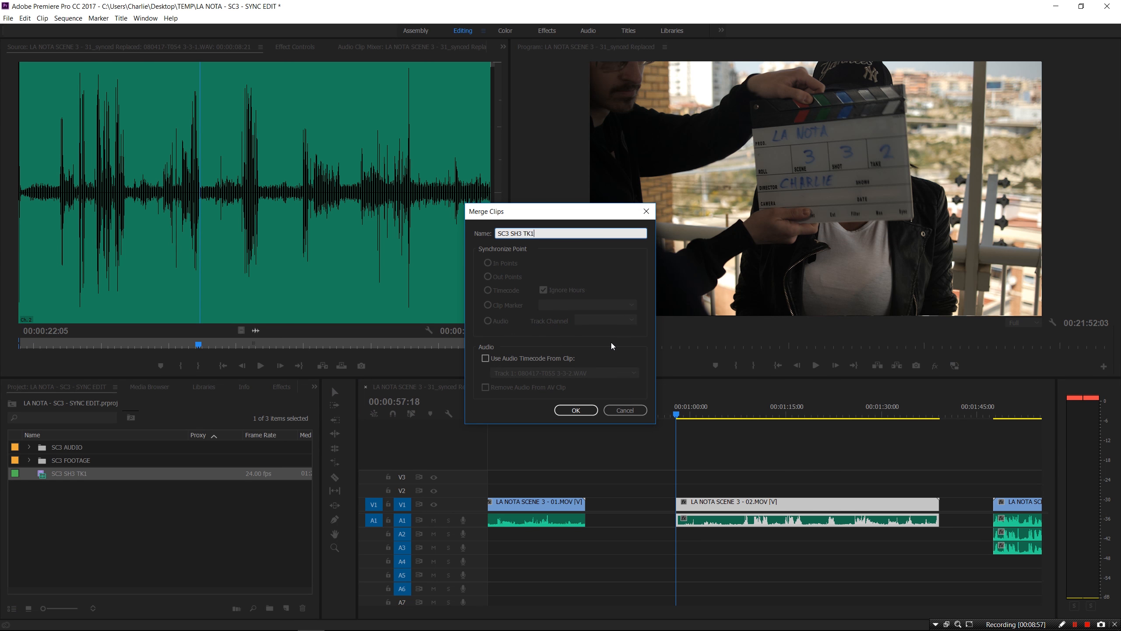
key(BackSpace)
click(576, 410)
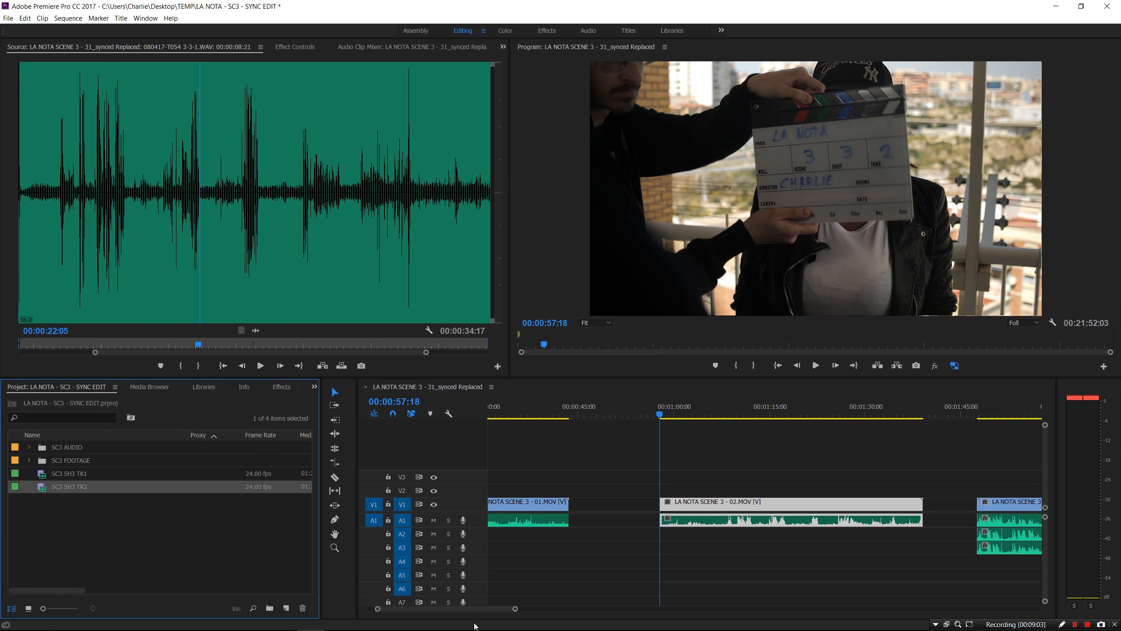
key(backslash)
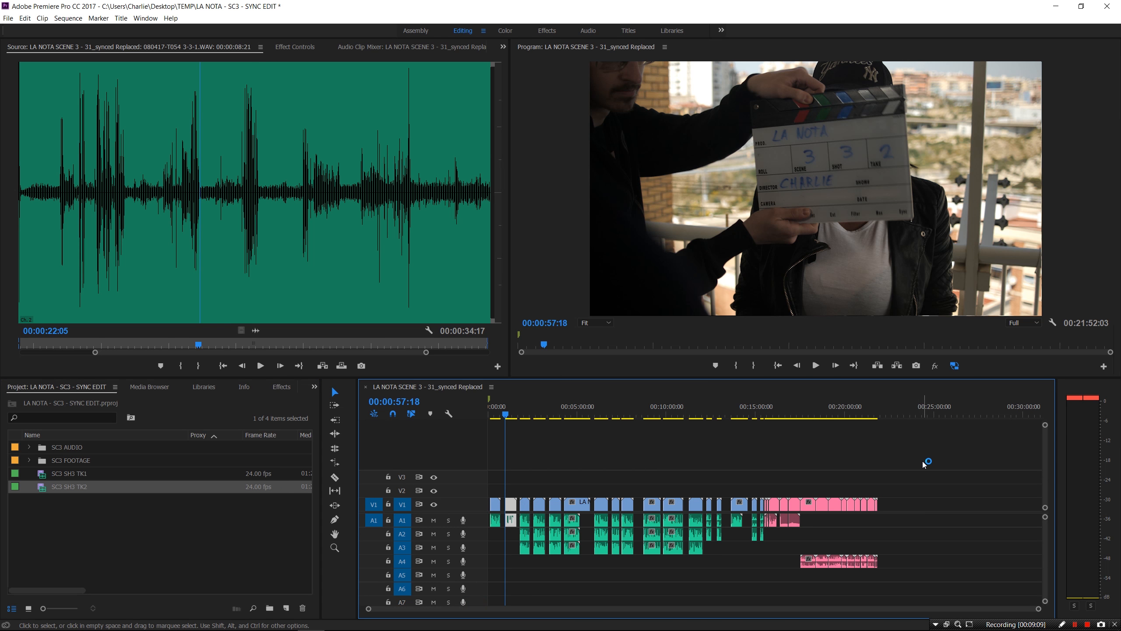
Delete the pink clips on V1, A1 and A4 at the sequence end, leaving about 15 minutes
click(792, 414)
drag(792, 415, 824, 414)
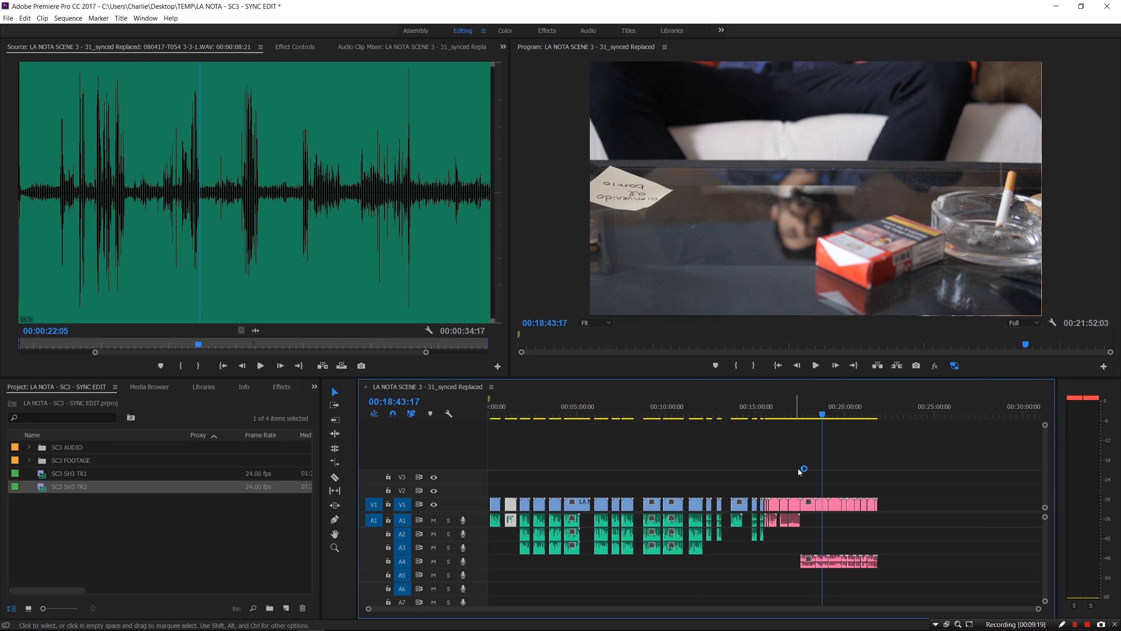
drag(914, 459, 769, 594)
key(Delete)
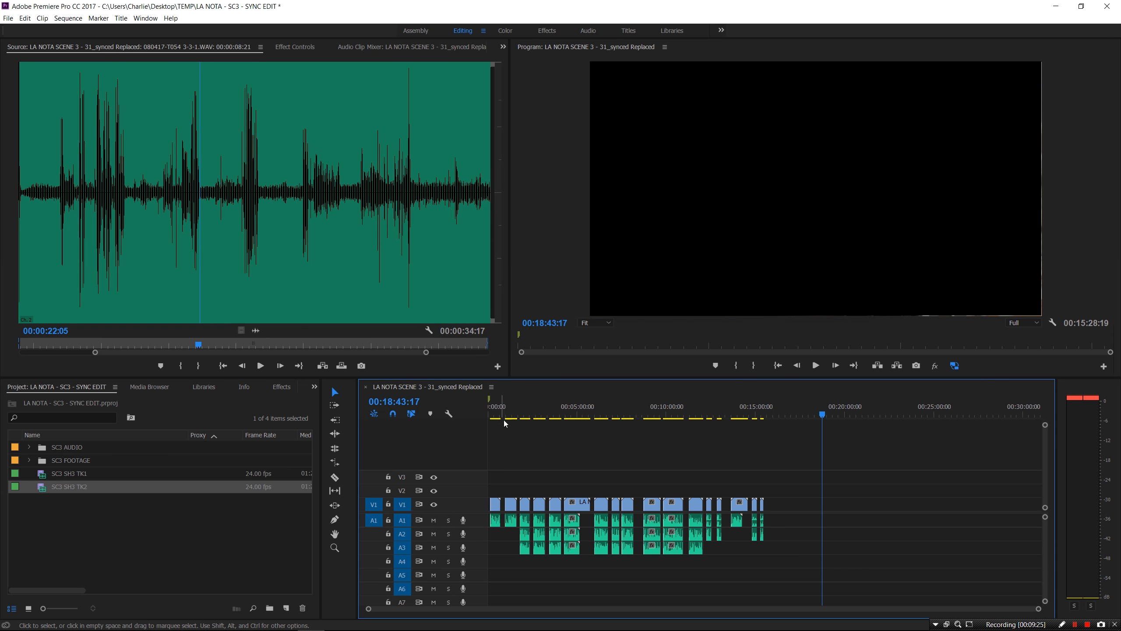
click(498, 414)
click(510, 414)
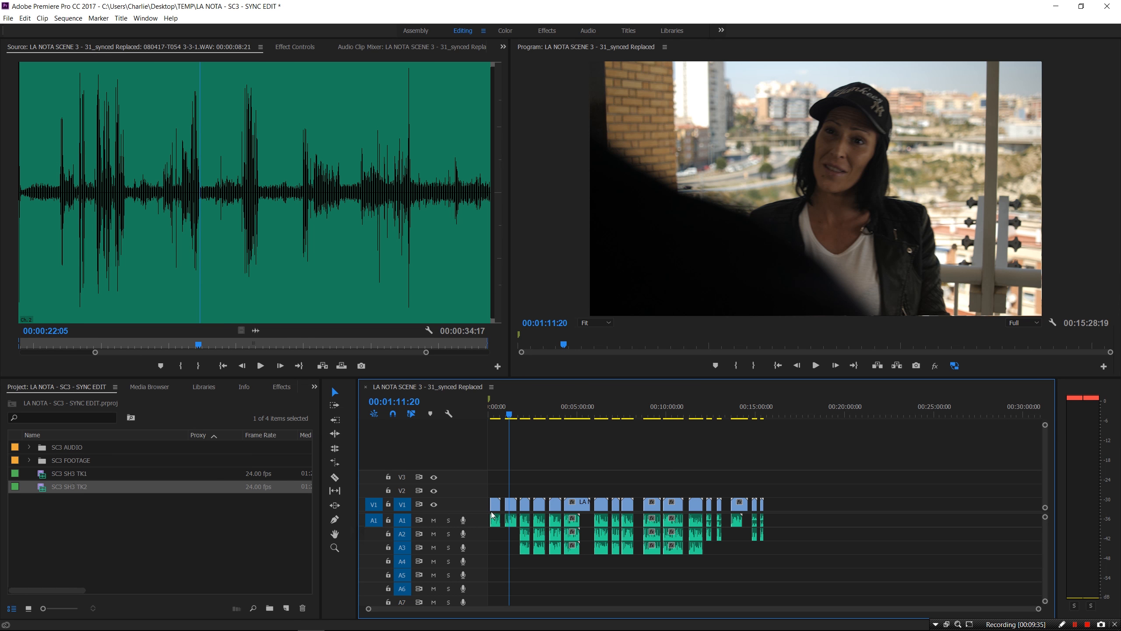
Create a bin named SC3 SYNC and move SC3 SH3 TK1 and TK2 into it
click(74, 477)
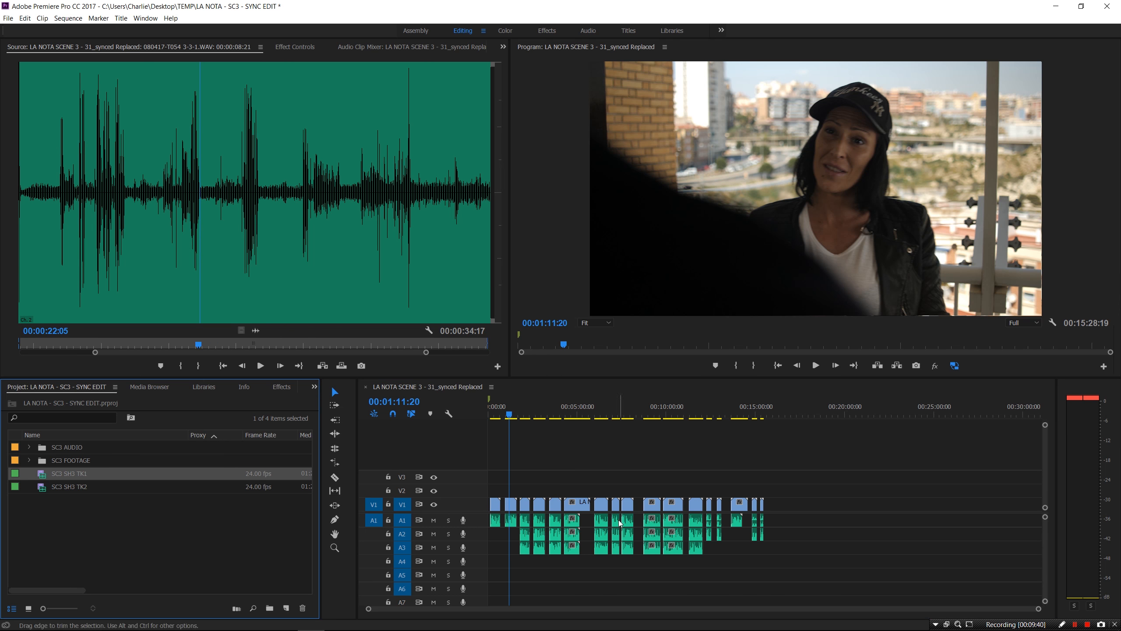
click(67, 489)
right_click(79, 527)
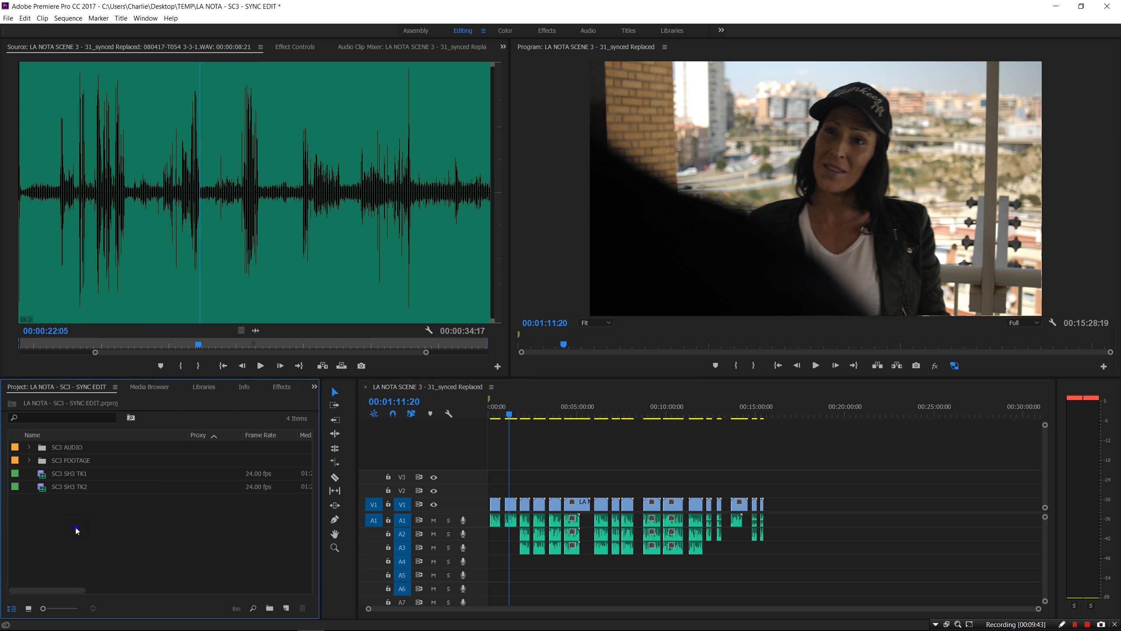
click(113, 548)
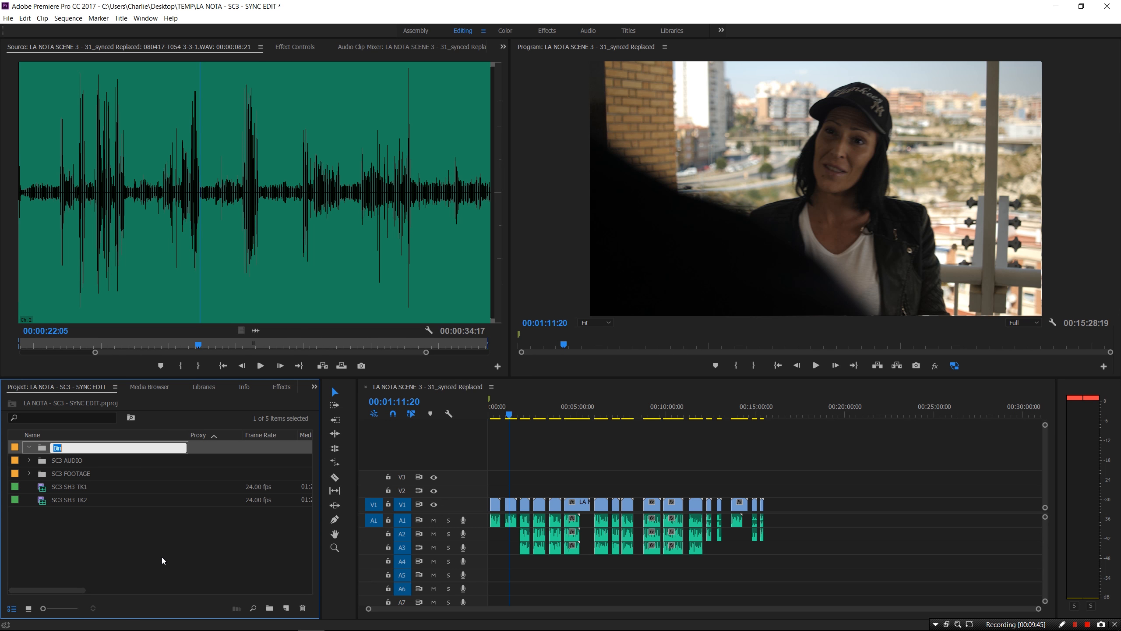
text(SC3 SYNC)
click(60, 532)
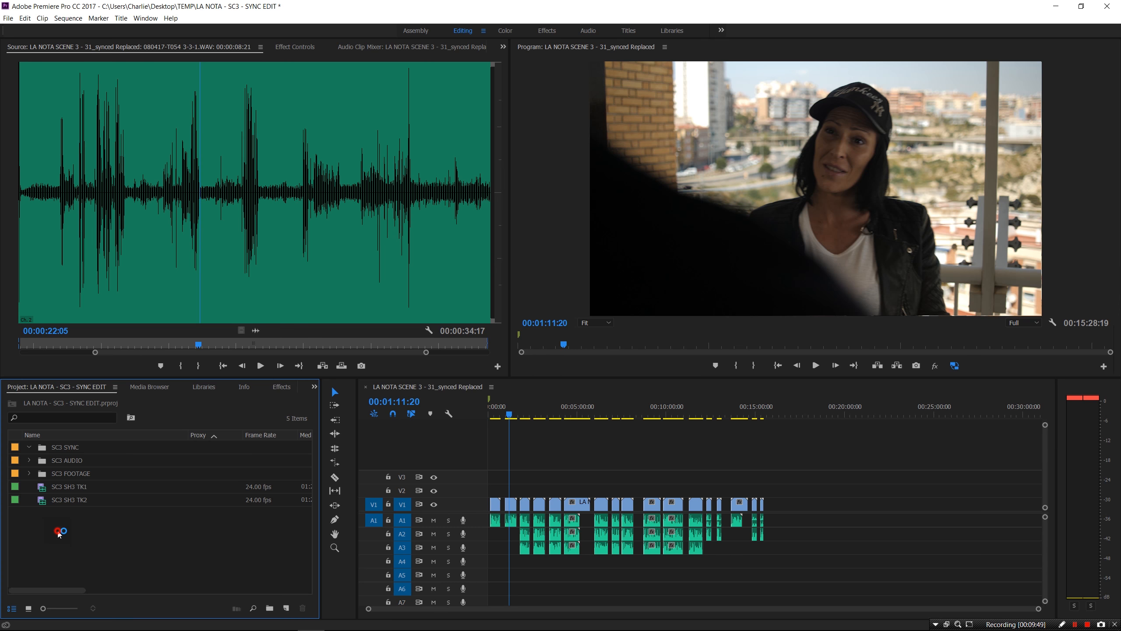
click(76, 488)
shift+click(77, 502)
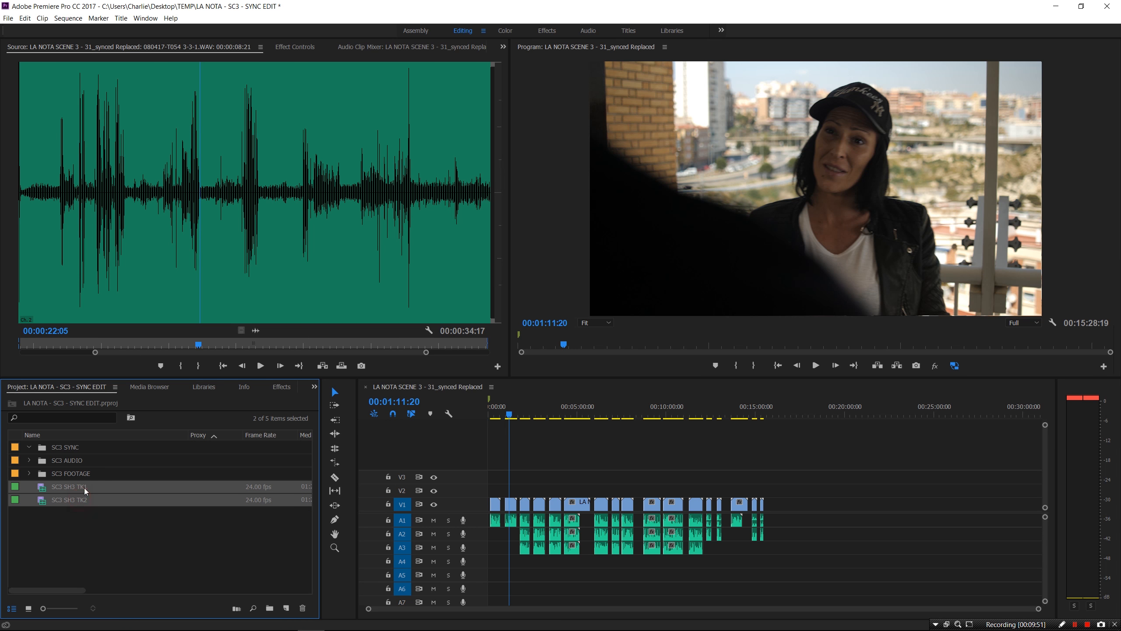
drag(75, 449, 76, 449)
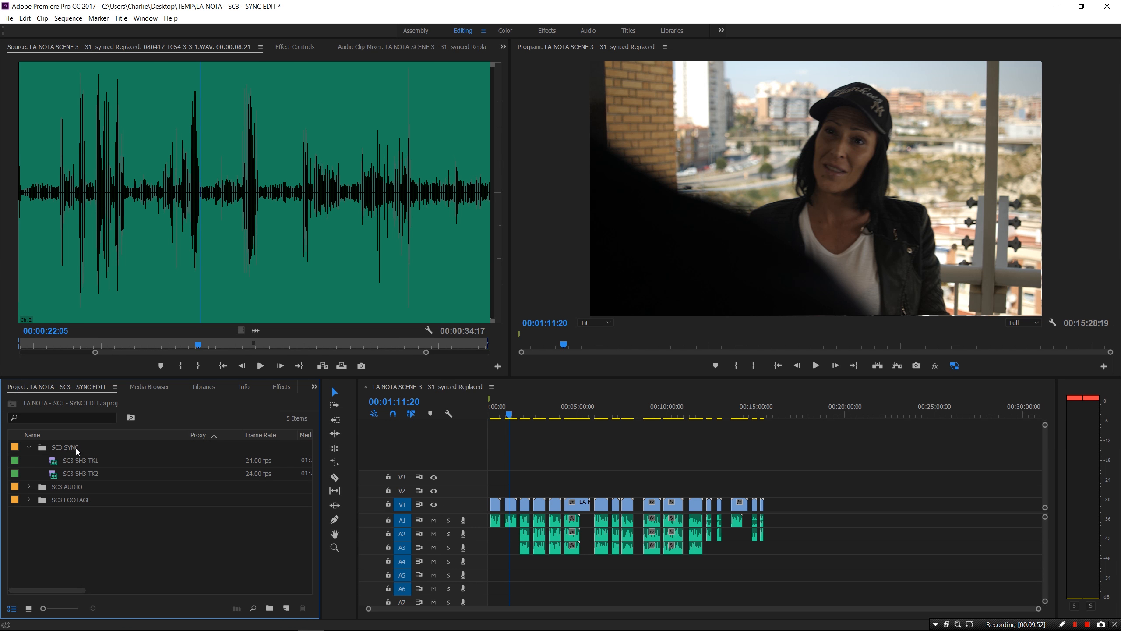
click(30, 447)
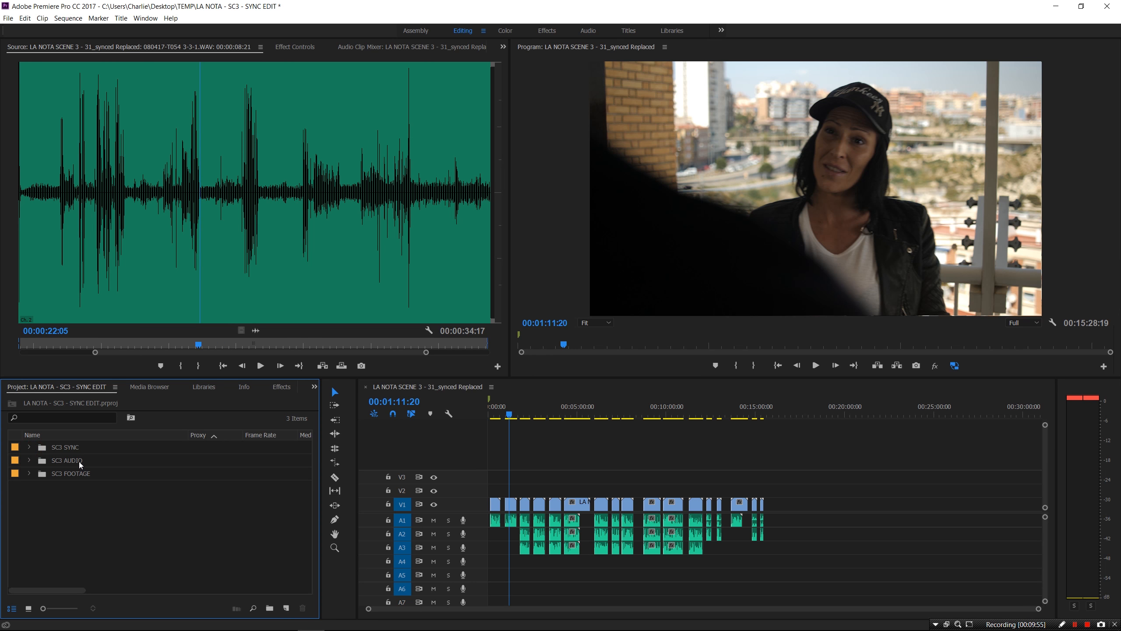
Create a bin named SC3 ASSETS holding the SC3 AUDIO and SC3 FOOTAGE bins
right_click(73, 493)
click(95, 509)
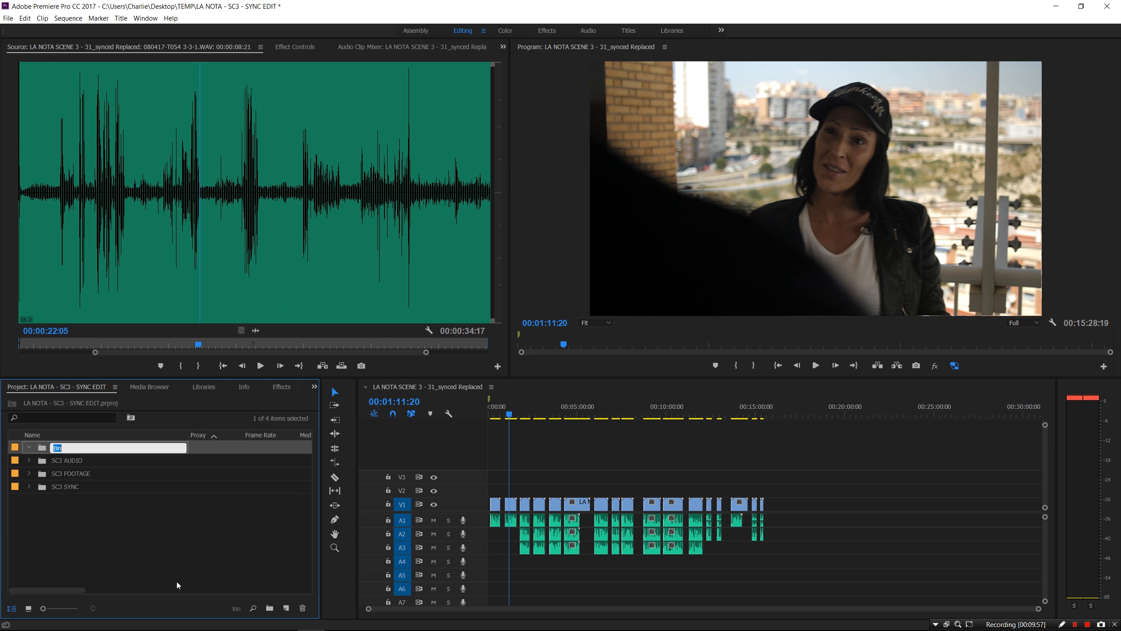
text(SC3 ASSETS)
click(93, 542)
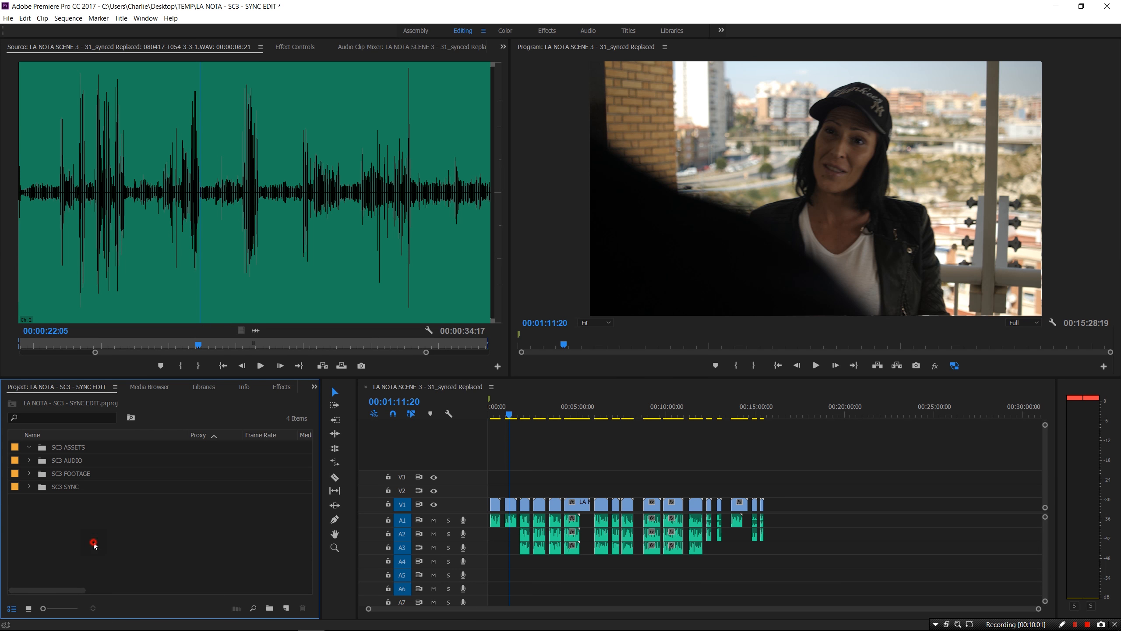
click(70, 461)
shift+click(87, 479)
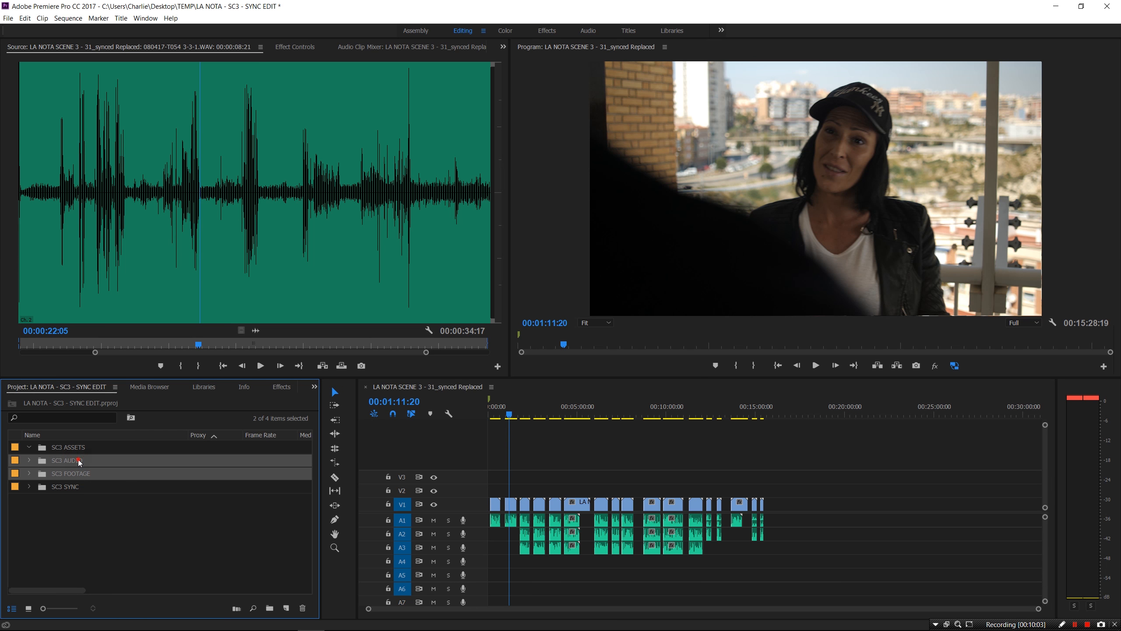
drag(67, 460, 81, 446)
click(28, 446)
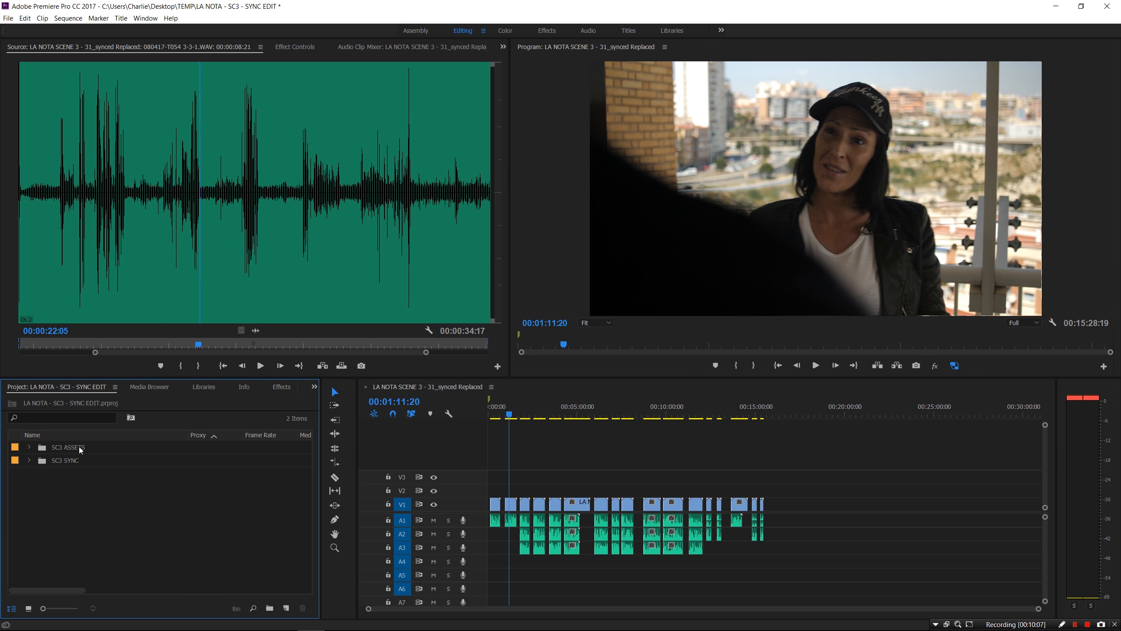
Check the SC3 SYNC bin's contents and close the 31_synced Replaced sequence
click(29, 461)
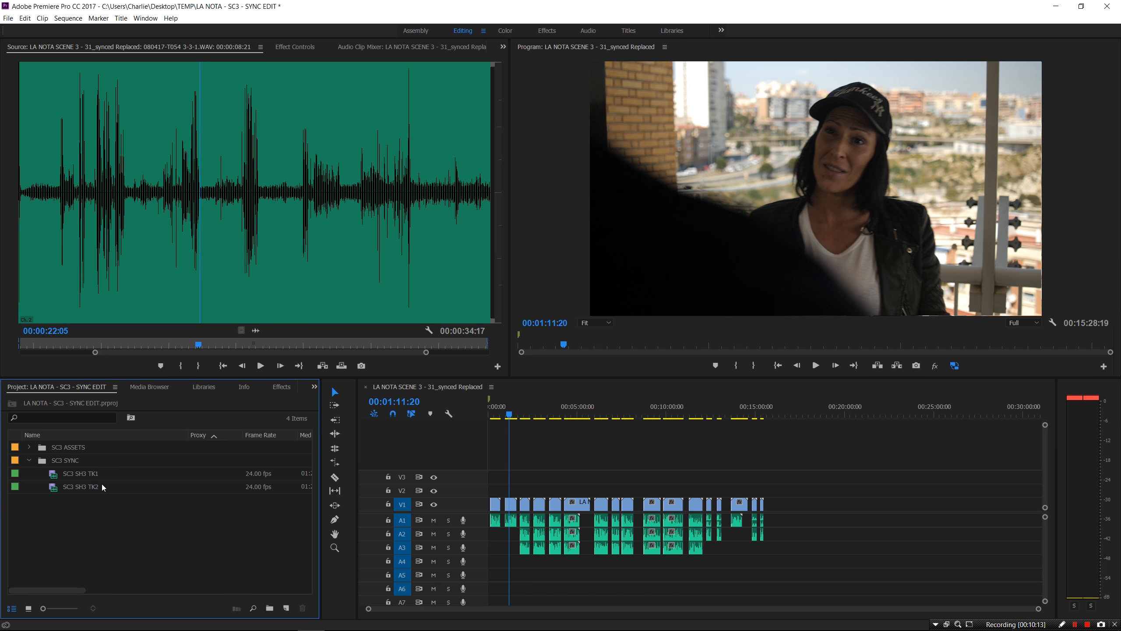
click(29, 460)
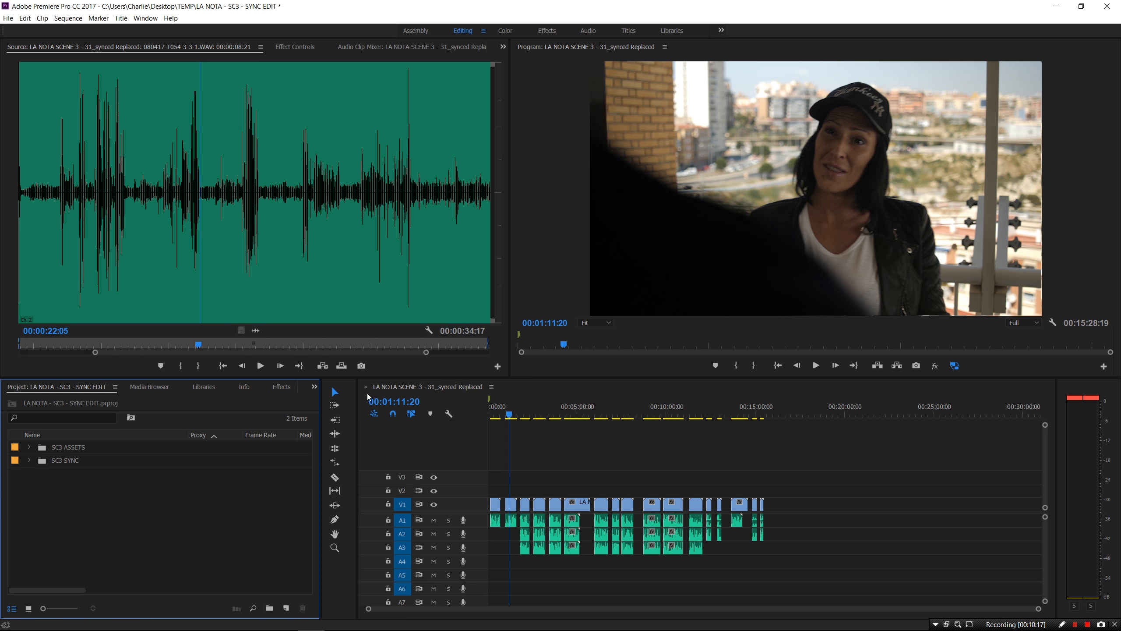
click(366, 387)
Create a sequence from clip SC3 SH3 TK1 and move it to the project root
click(29, 461)
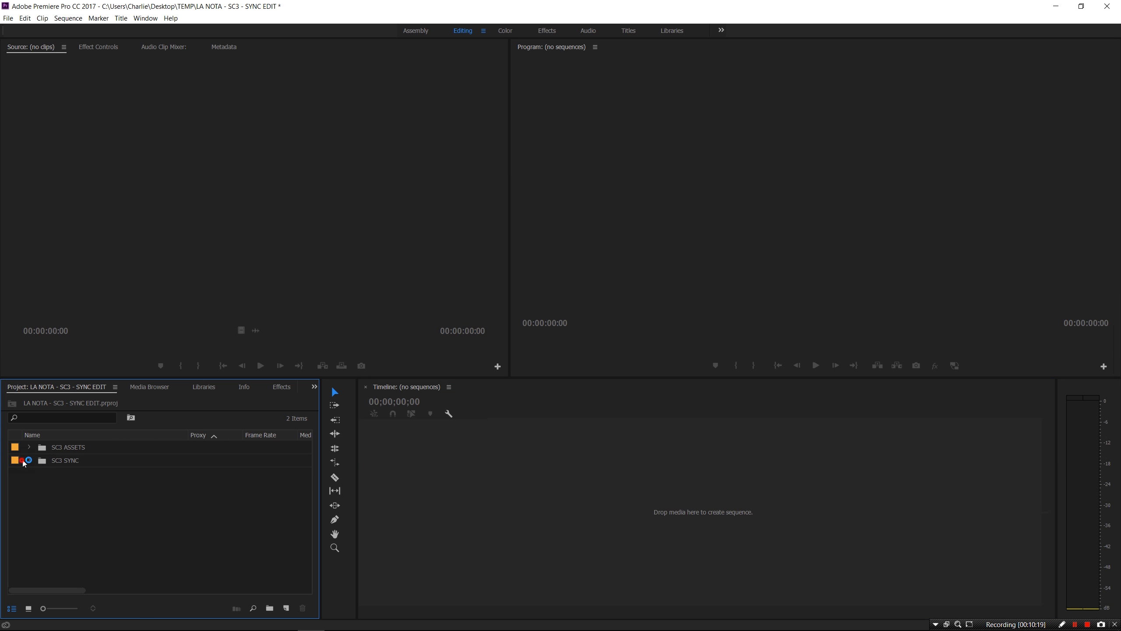
drag(85, 476, 386, 498)
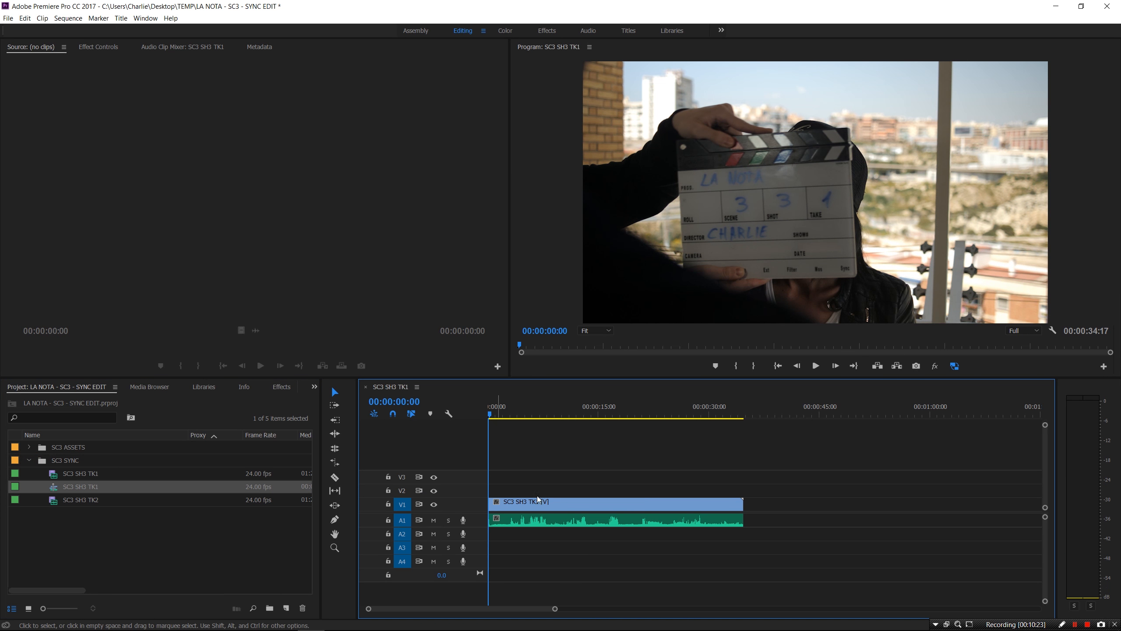
click(80, 488)
drag(80, 488, 77, 520)
click(30, 473)
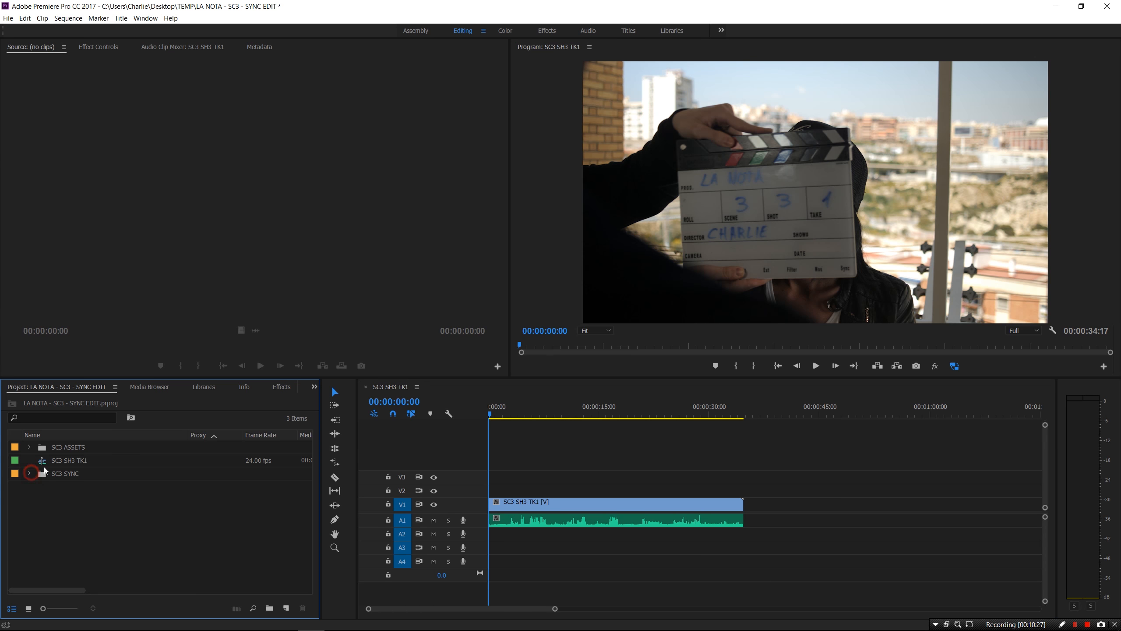
Rename the new SC3 SH3 TK1 sequence to SCENE 3
right_click(56, 461)
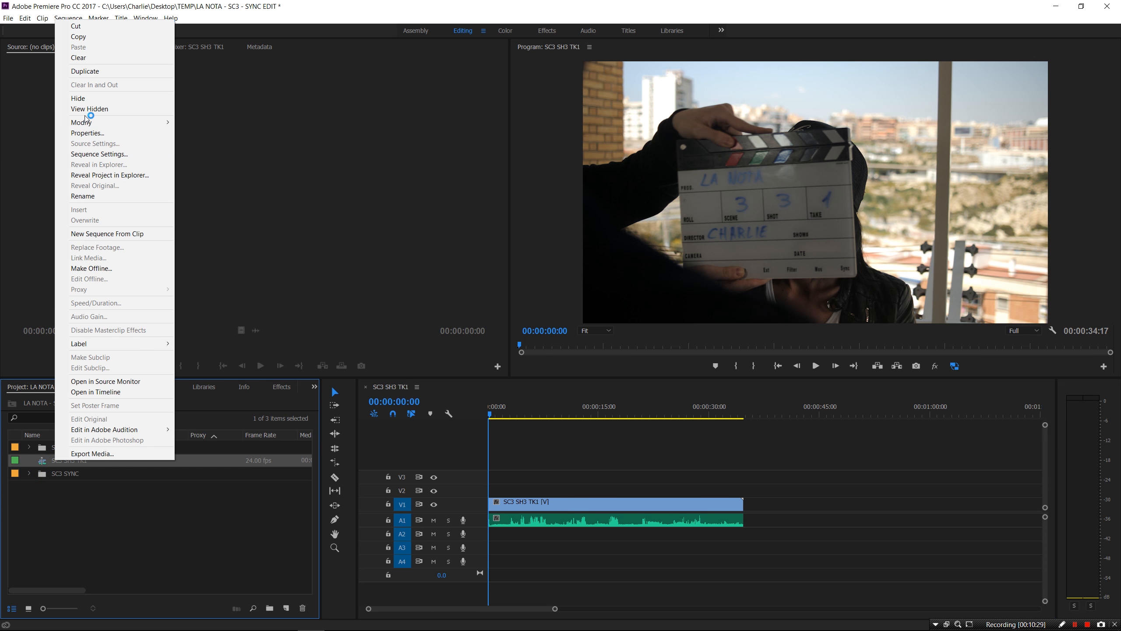
click(97, 196)
text(SCENE 3)
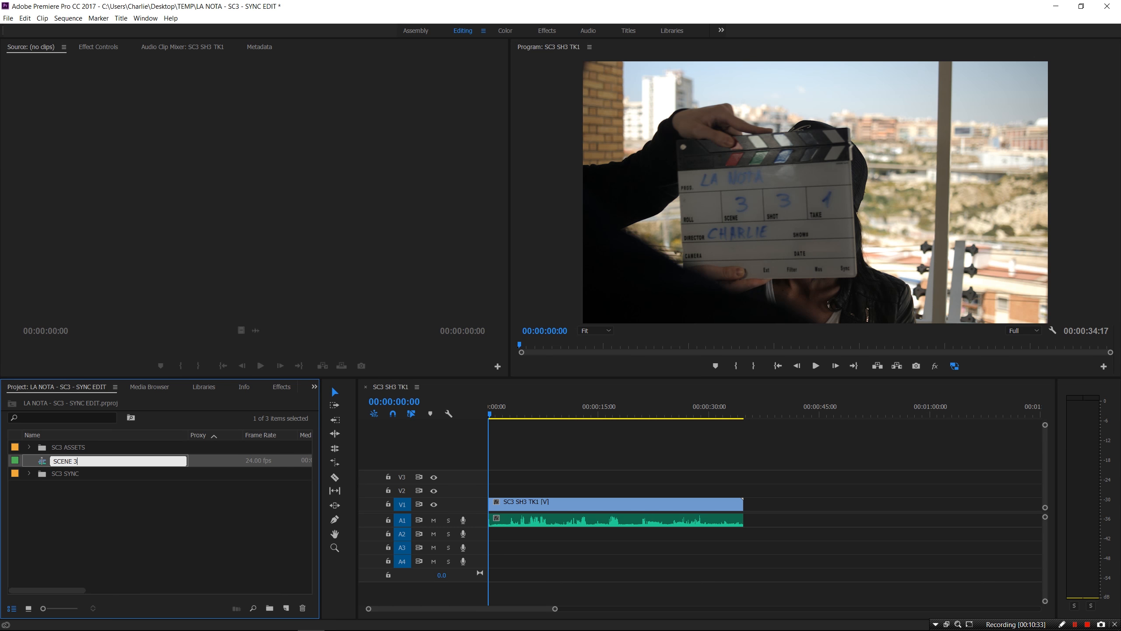
click(49, 513)
click(98, 435)
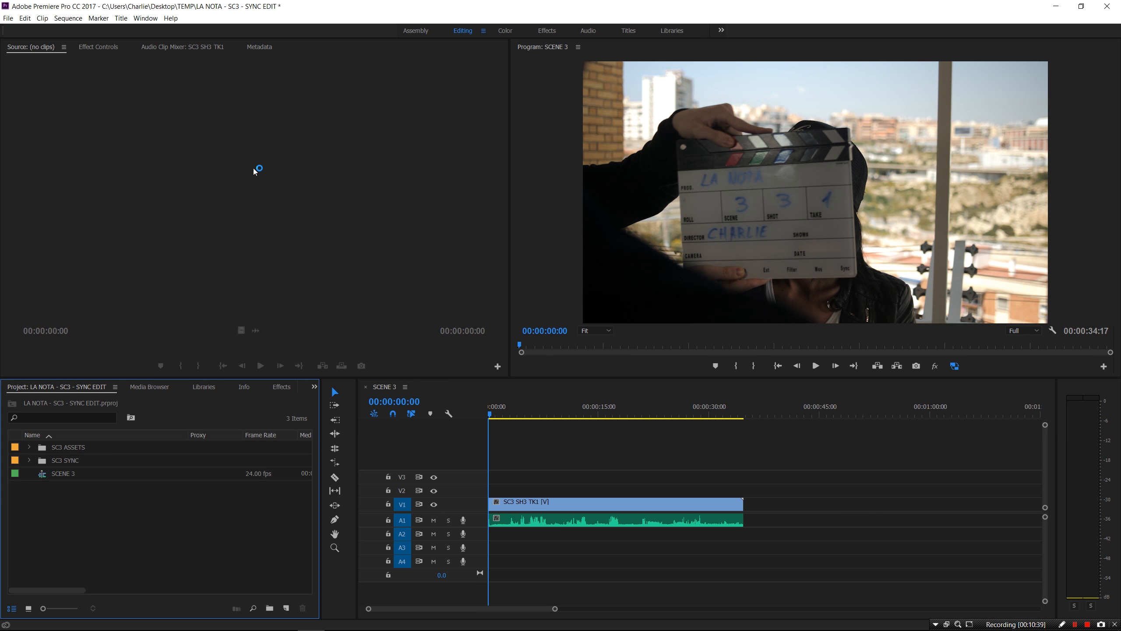
click(8, 18)
Open LA NOTA - SYNC EDIT - SC3 from D:\PRODUCTION FILM\LA NOTA\0. EDIT\PROJECT FILES without saving the current project
click(36, 41)
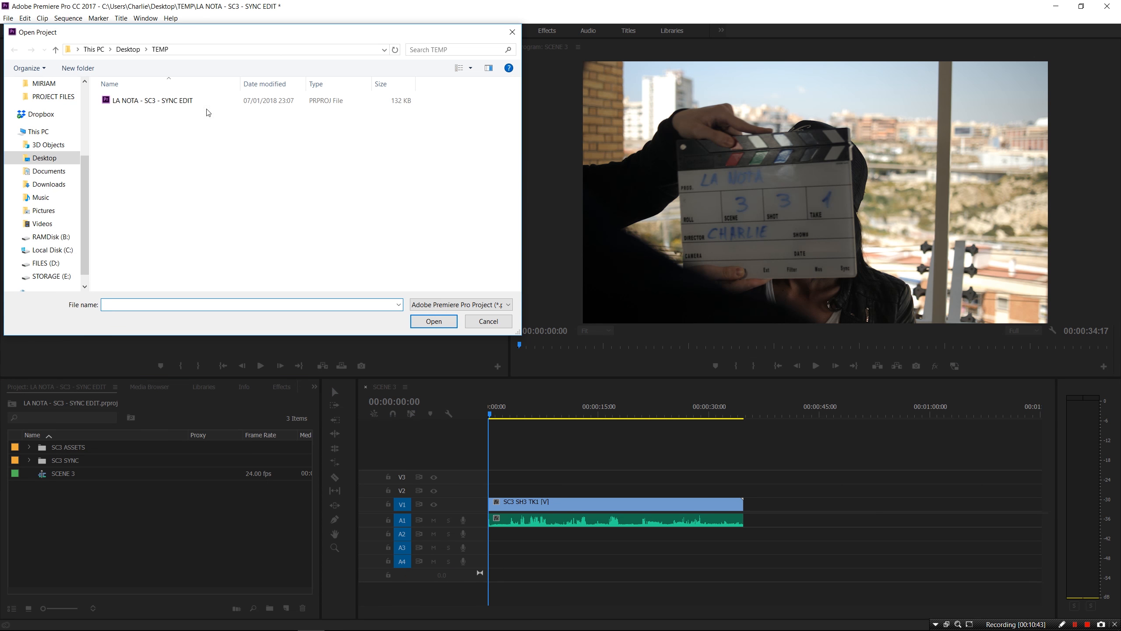
click(53, 264)
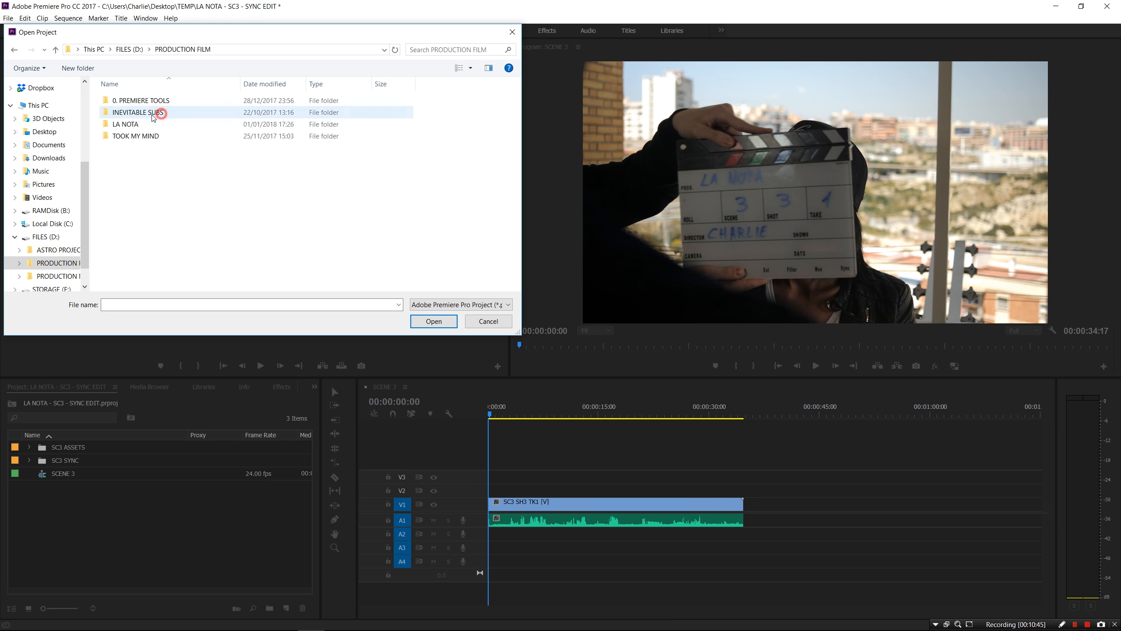
double_click(132, 124)
double_click(125, 101)
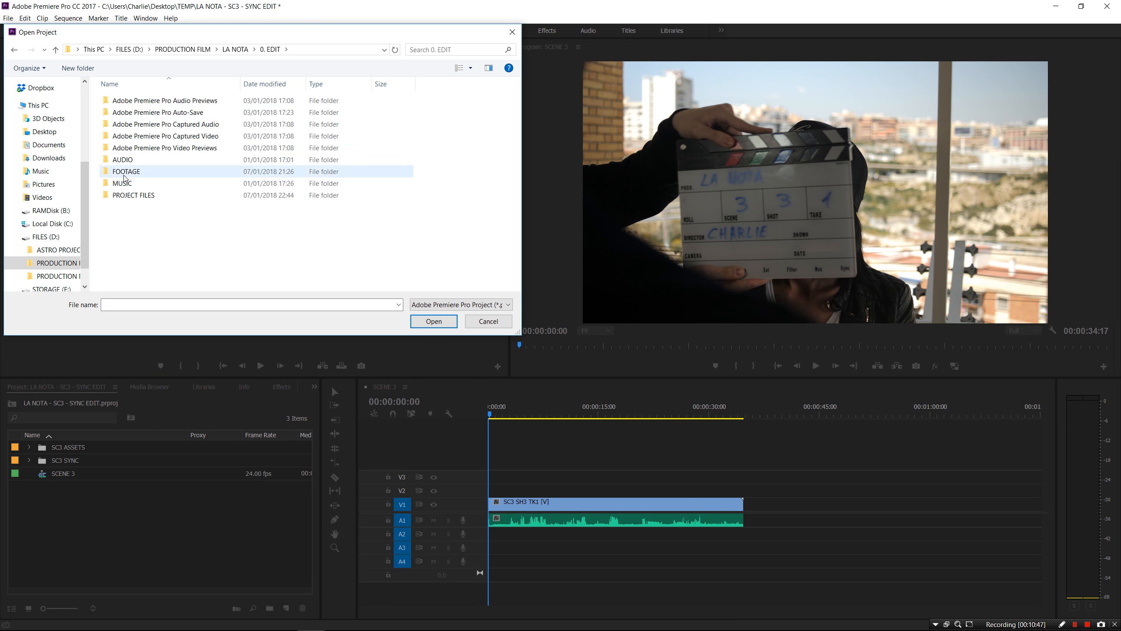
double_click(134, 195)
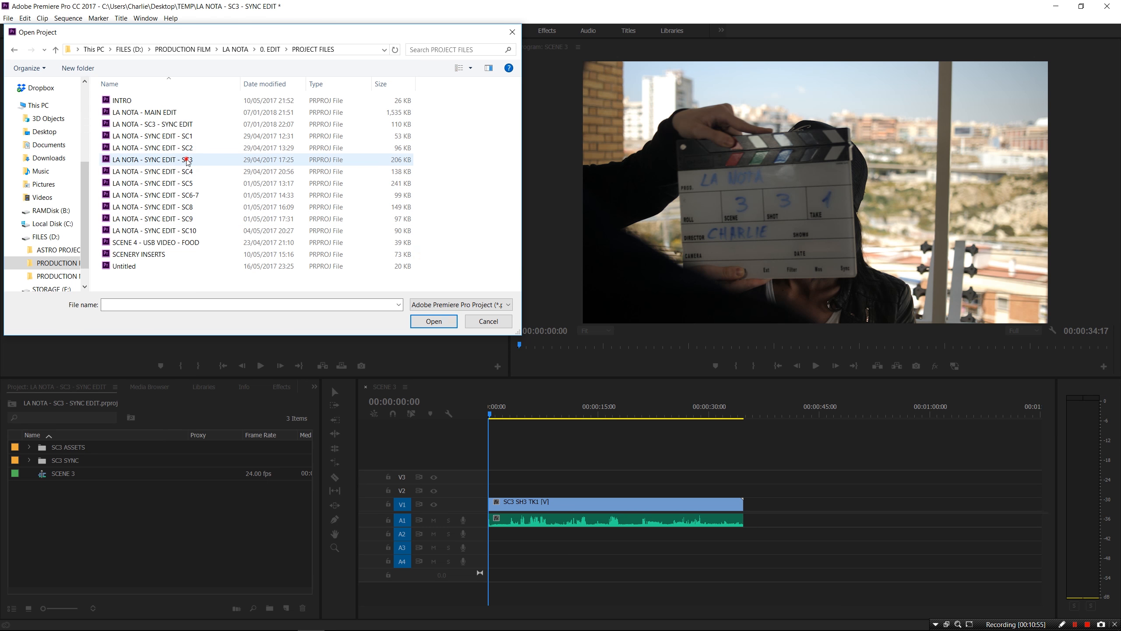
double_click(188, 159)
click(596, 328)
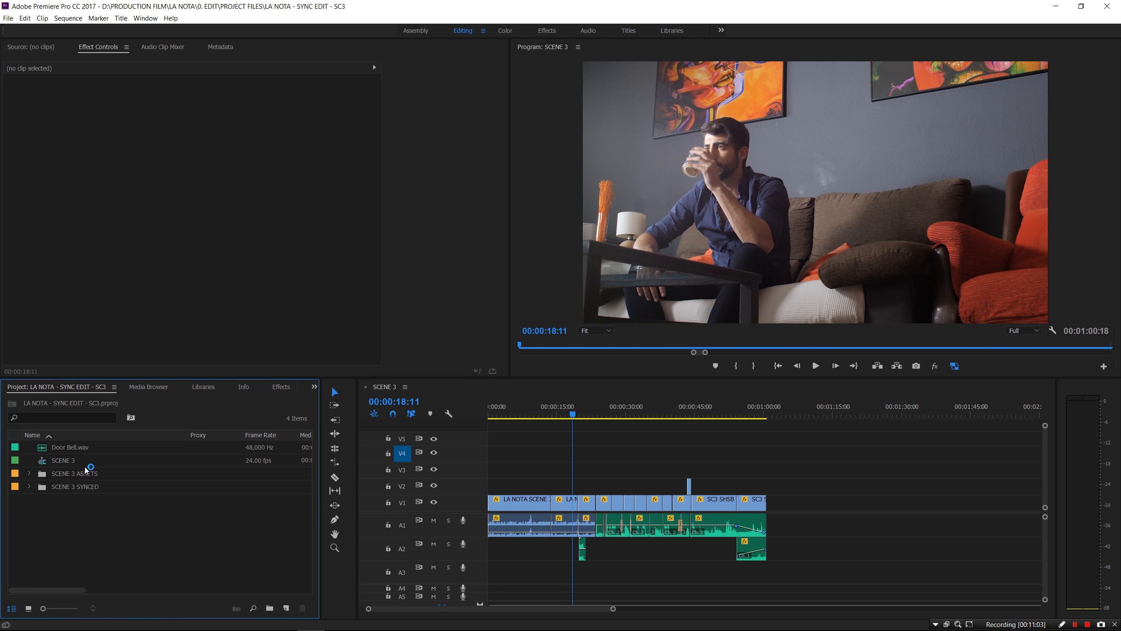
click(70, 462)
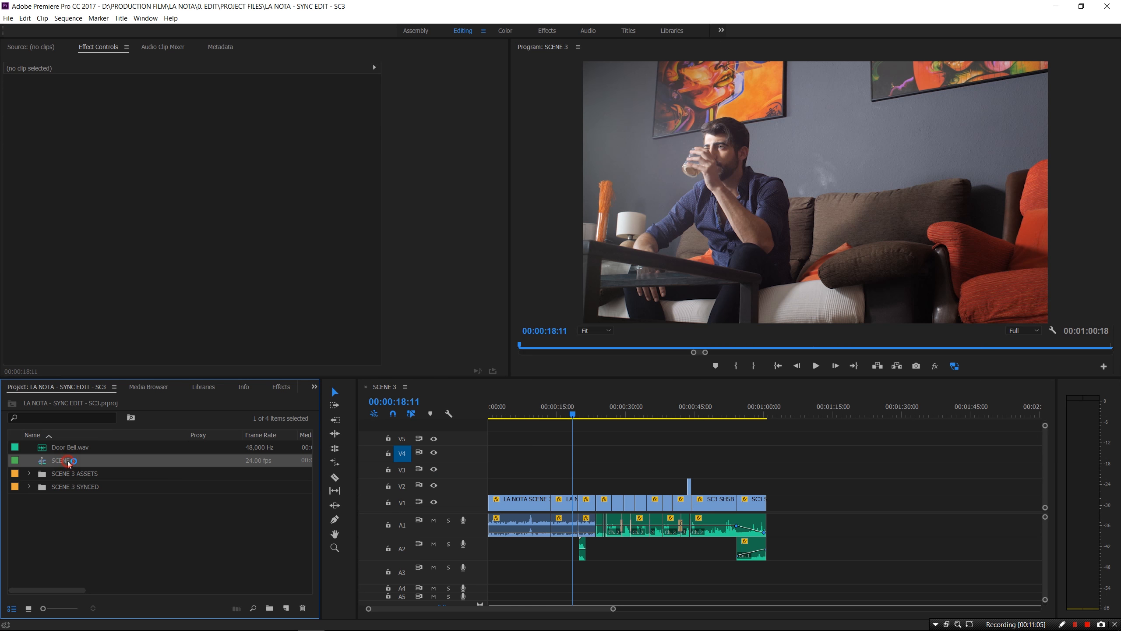
Browse the SCENE 3 SYNCED bin, collapse it, and sort items by name descending
click(29, 486)
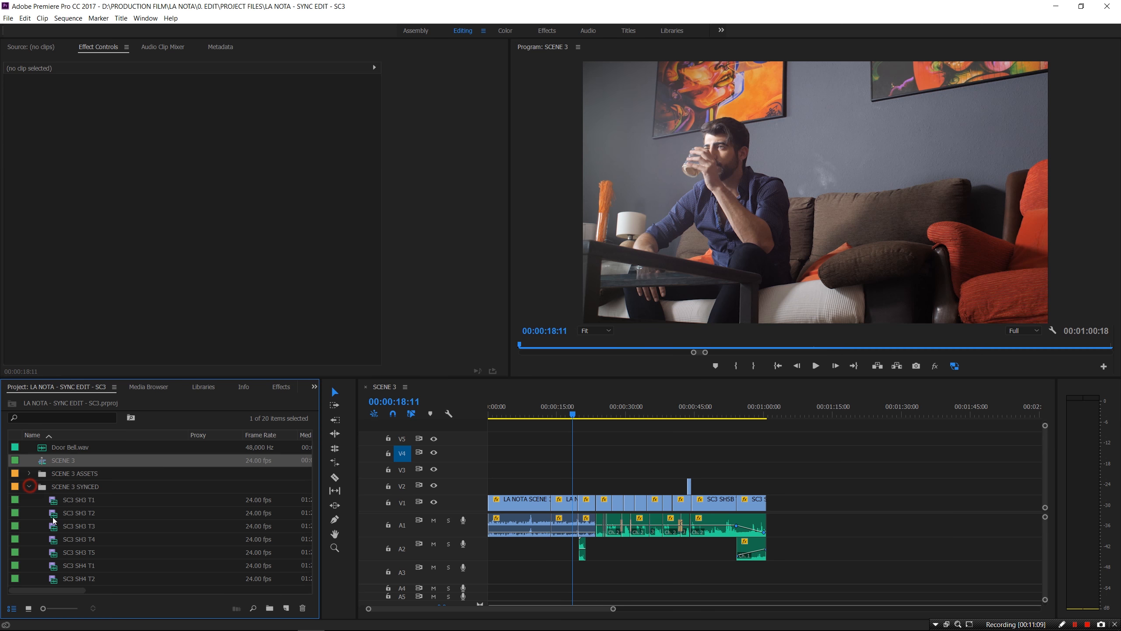
scroll(114, 530, down, 1)
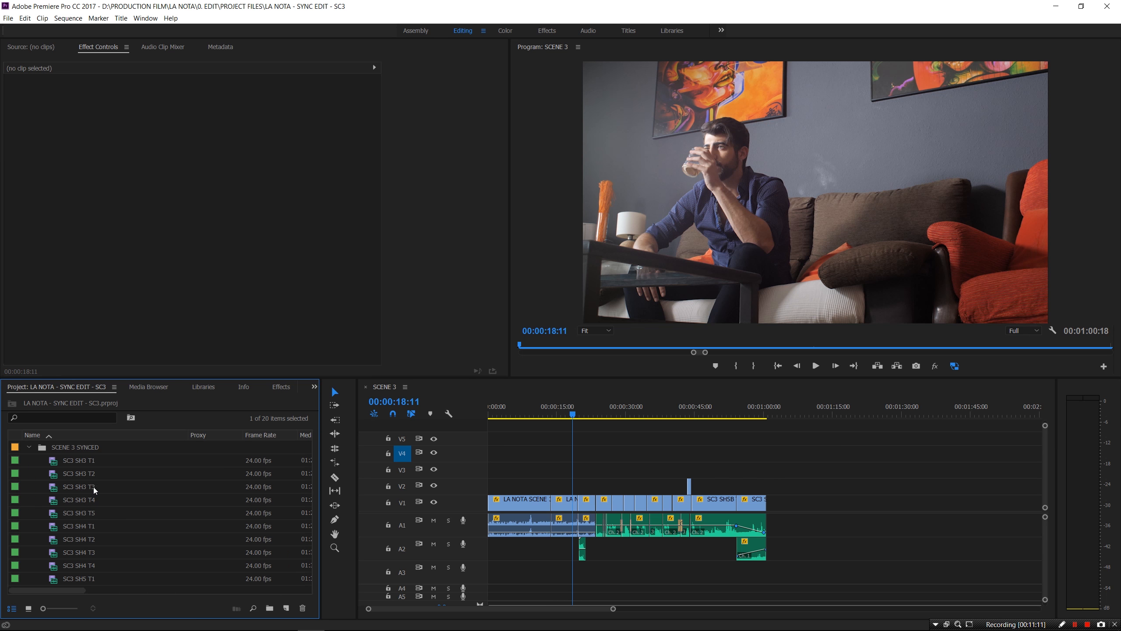
scroll(74, 535, down, 1)
scroll(75, 502, up, 3)
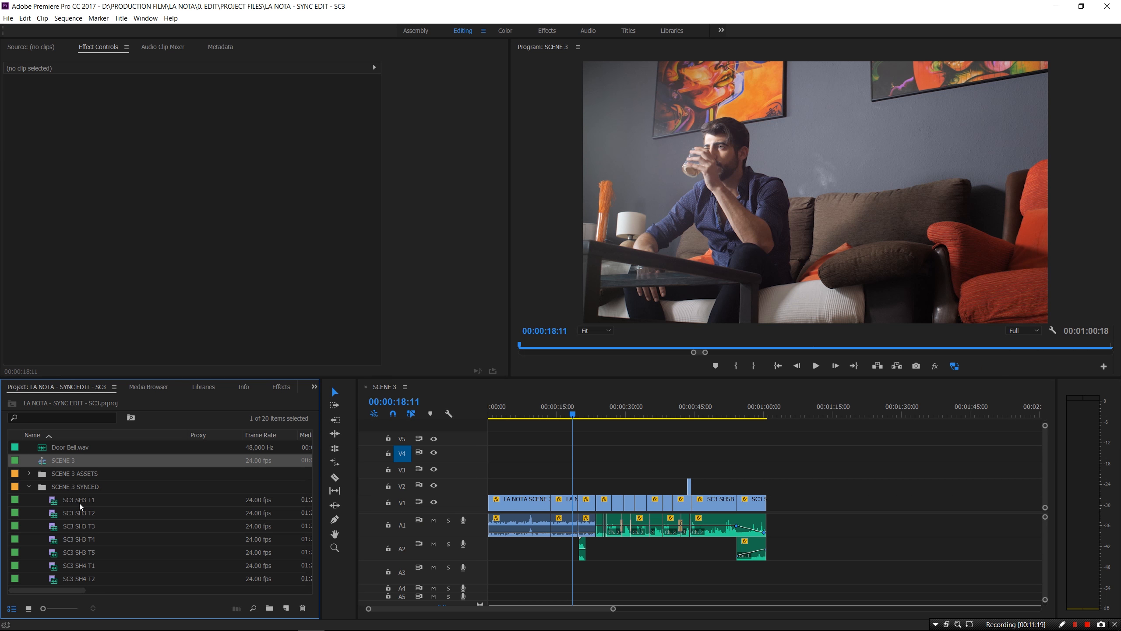
click(29, 486)
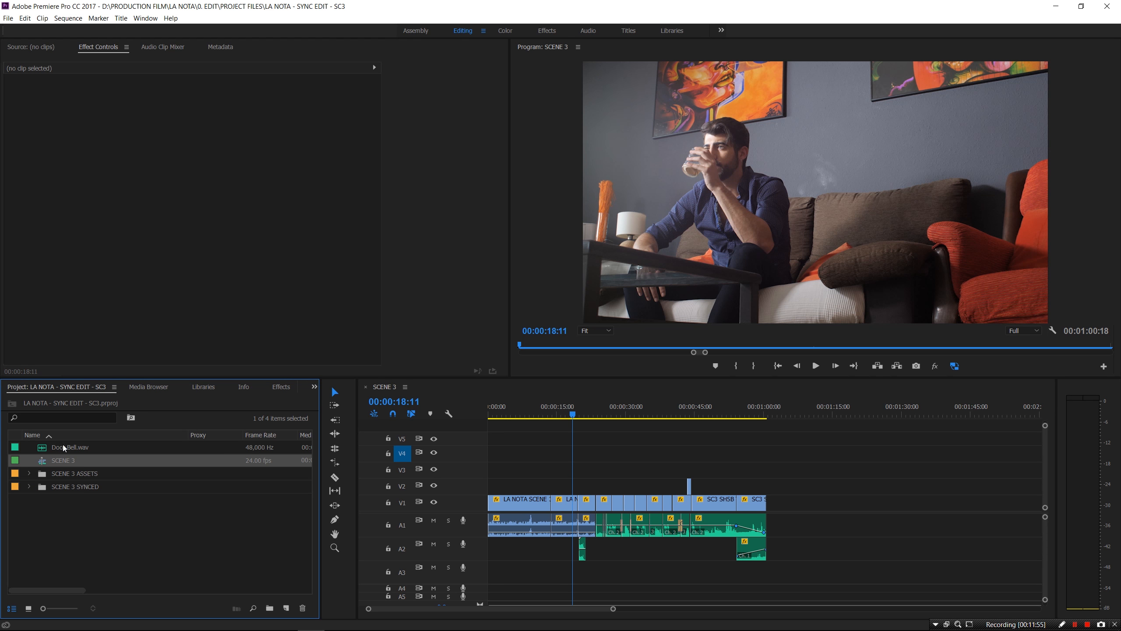
click(82, 436)
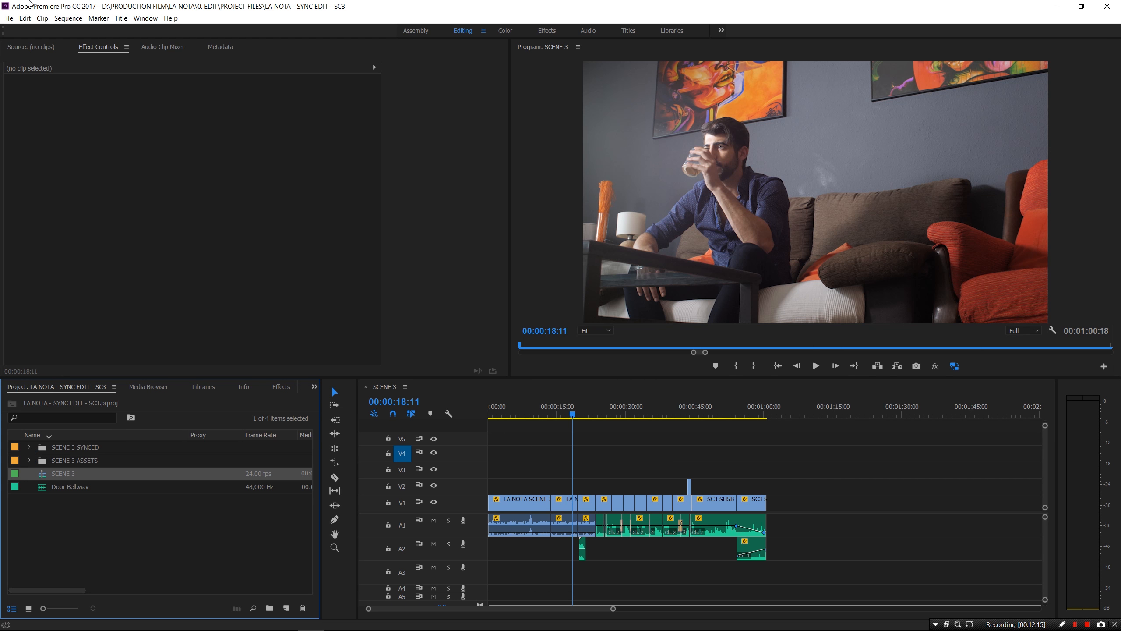
click(7, 18)
Create project LA NOTA - MASTER EDIT with its location set to Desktop\TEMP
mouse_move(23, 34)
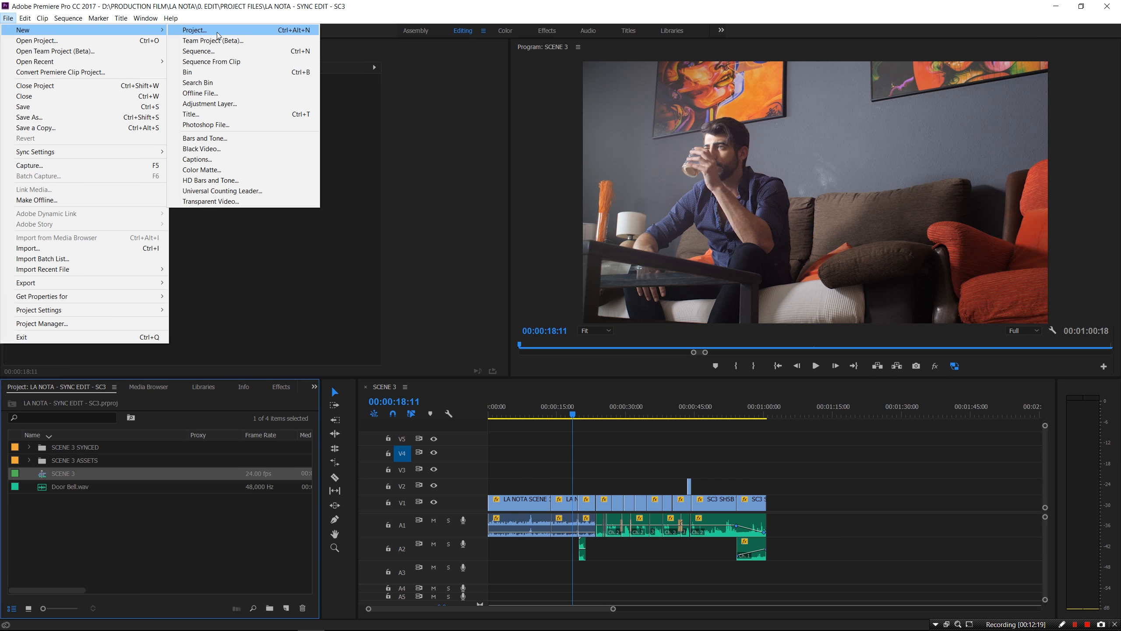
click(188, 31)
text(LA NO)
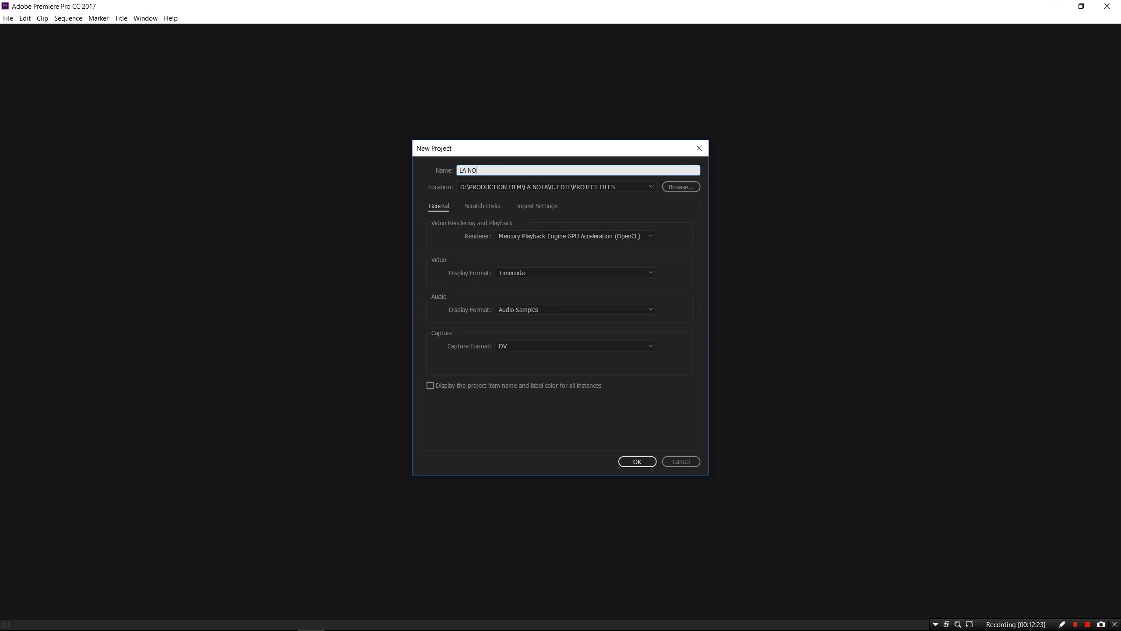
text(TA - MASTER EDIT)
click(681, 187)
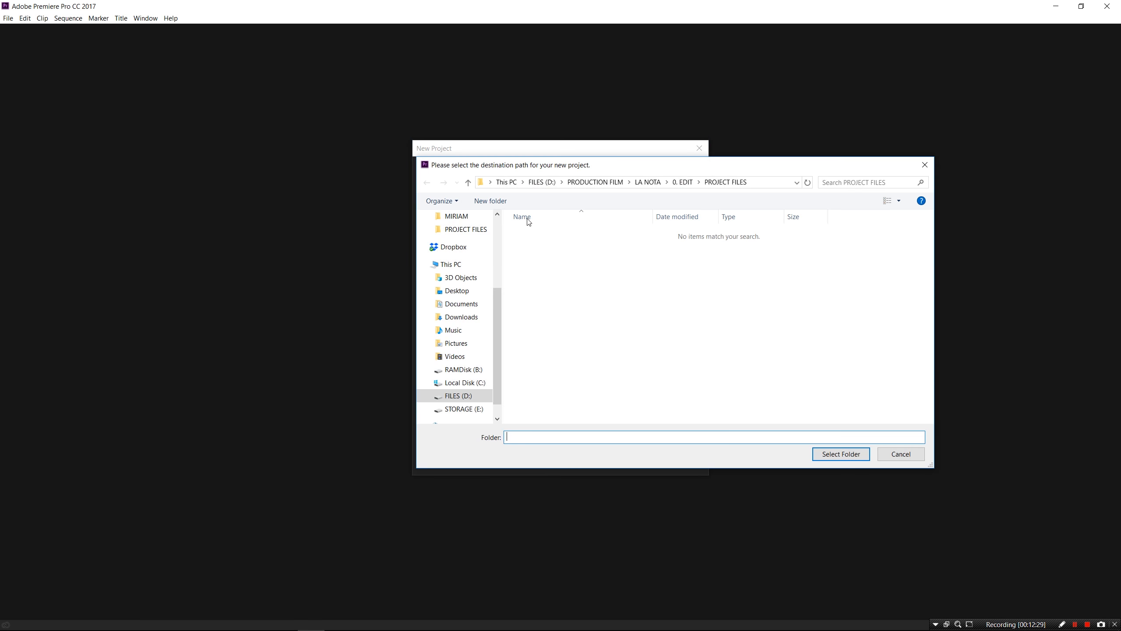
click(498, 227)
click(457, 238)
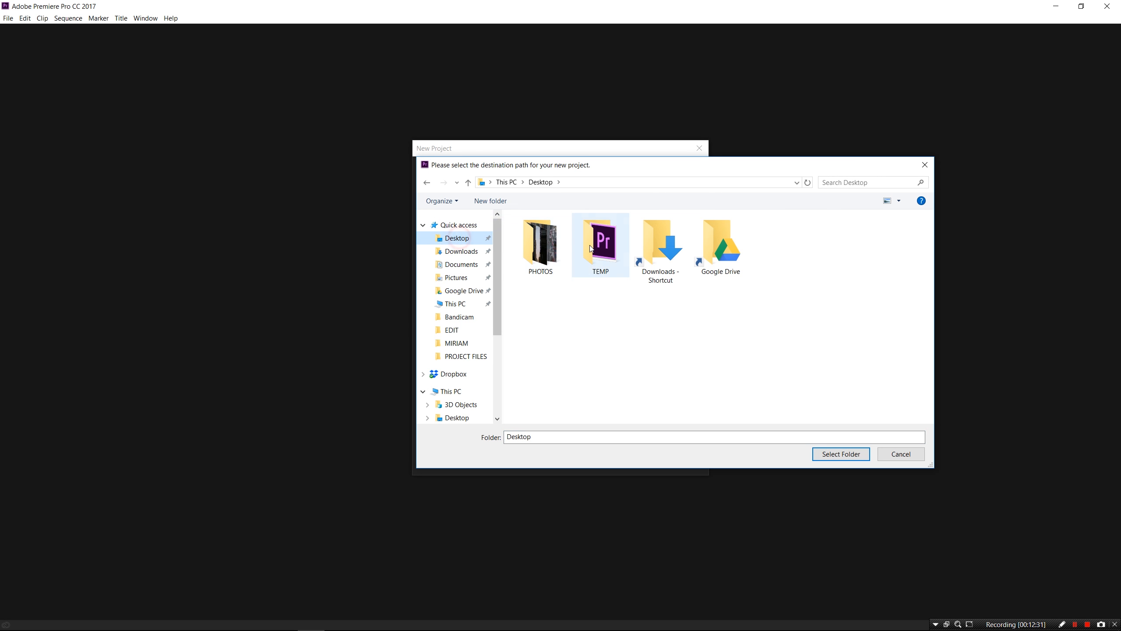
double_click(596, 244)
click(823, 450)
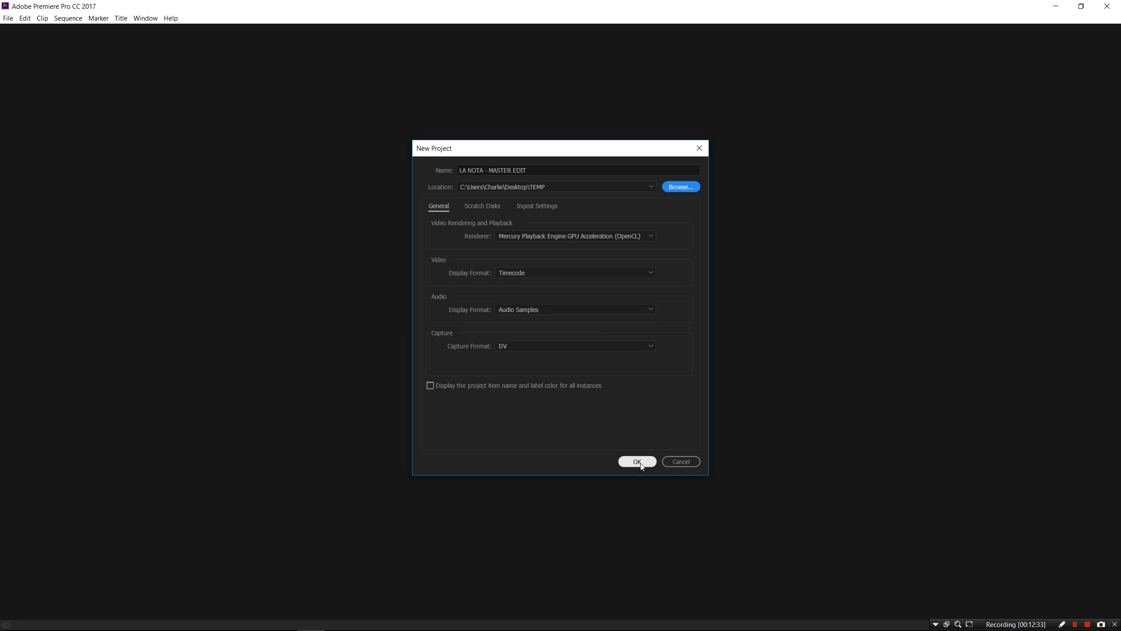
click(639, 462)
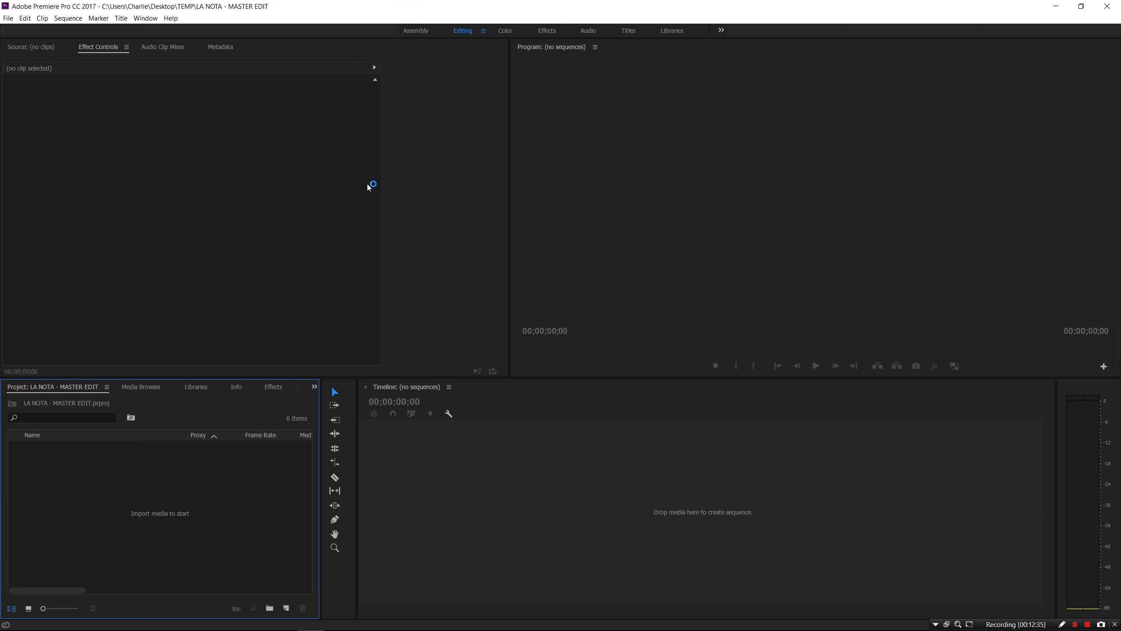
Import the entire LA NOTA - SYNC EDIT - SC3 project and expand its bin
click(9, 18)
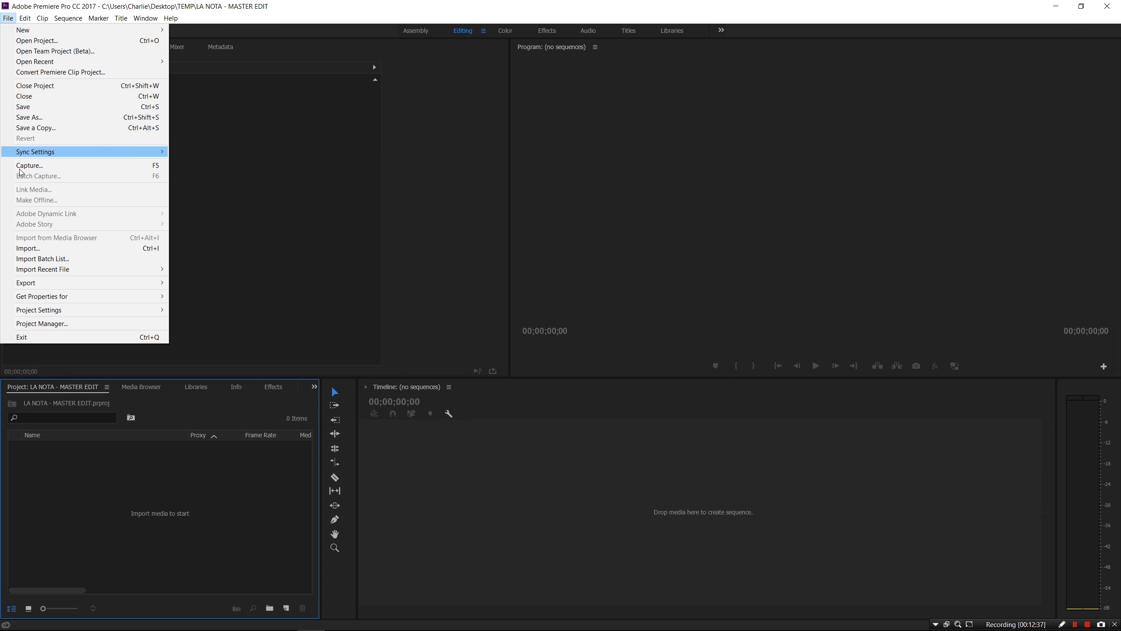
click(24, 250)
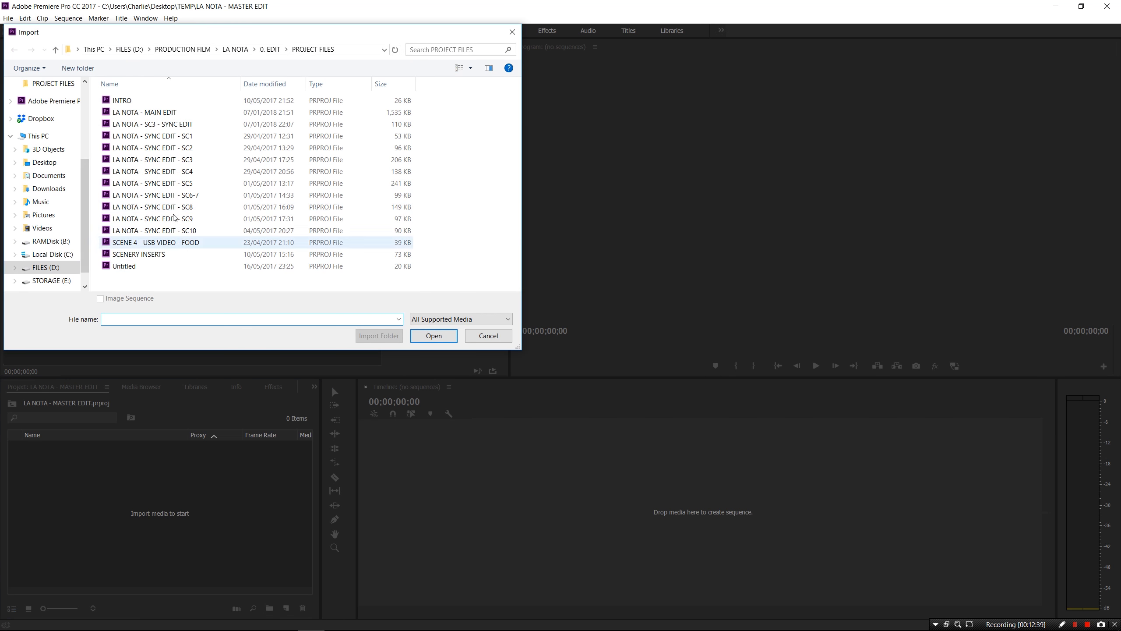
double_click(187, 159)
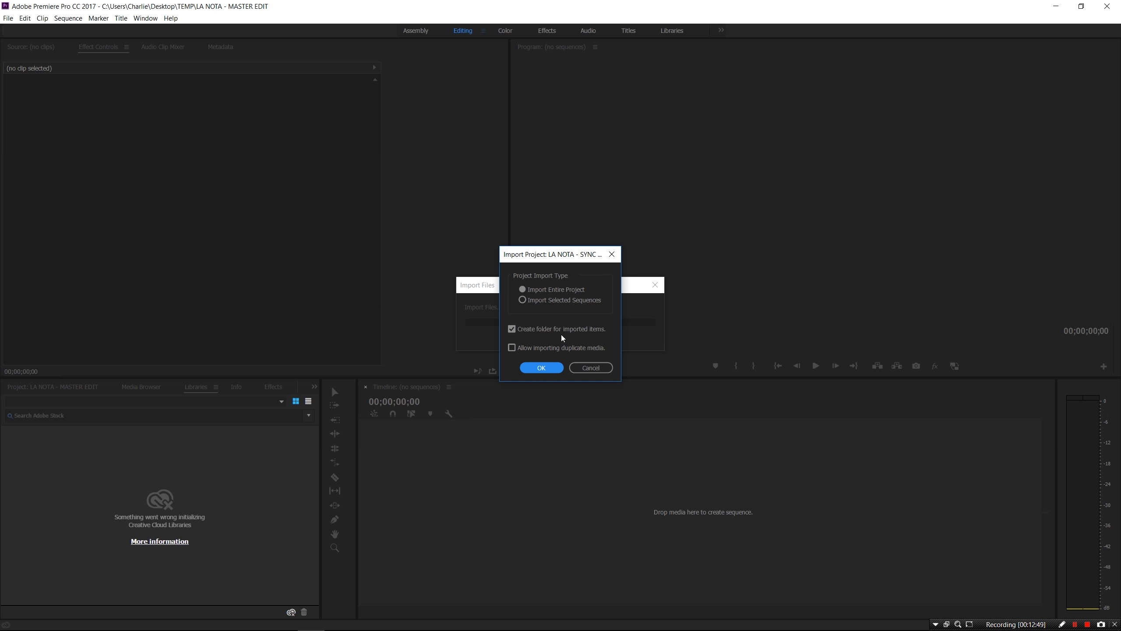
click(558, 371)
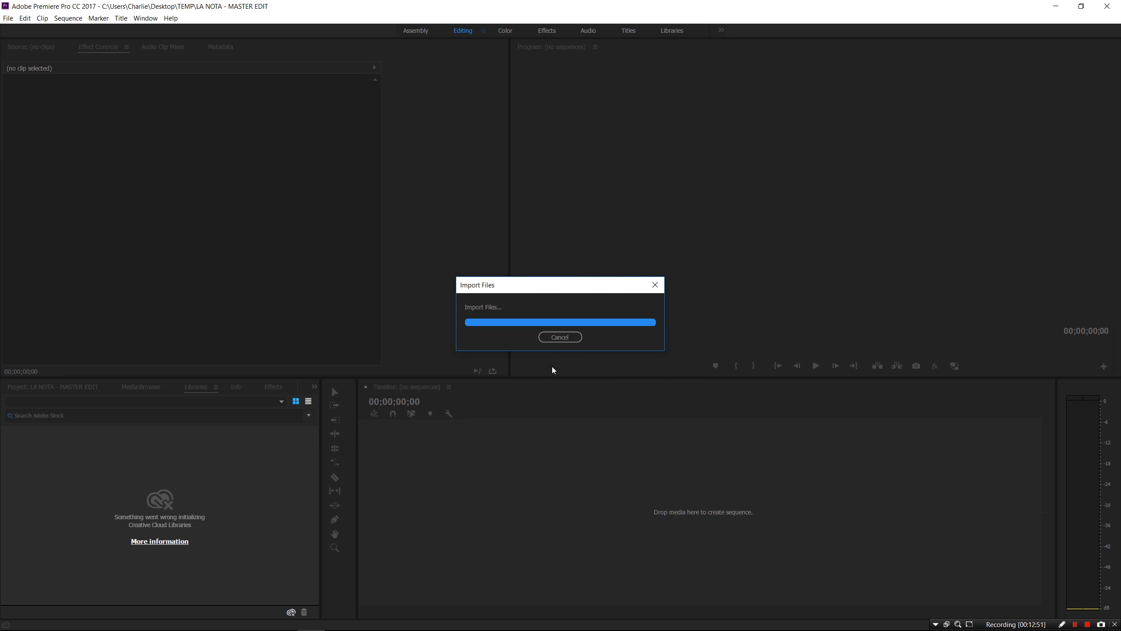
click(78, 389)
click(29, 447)
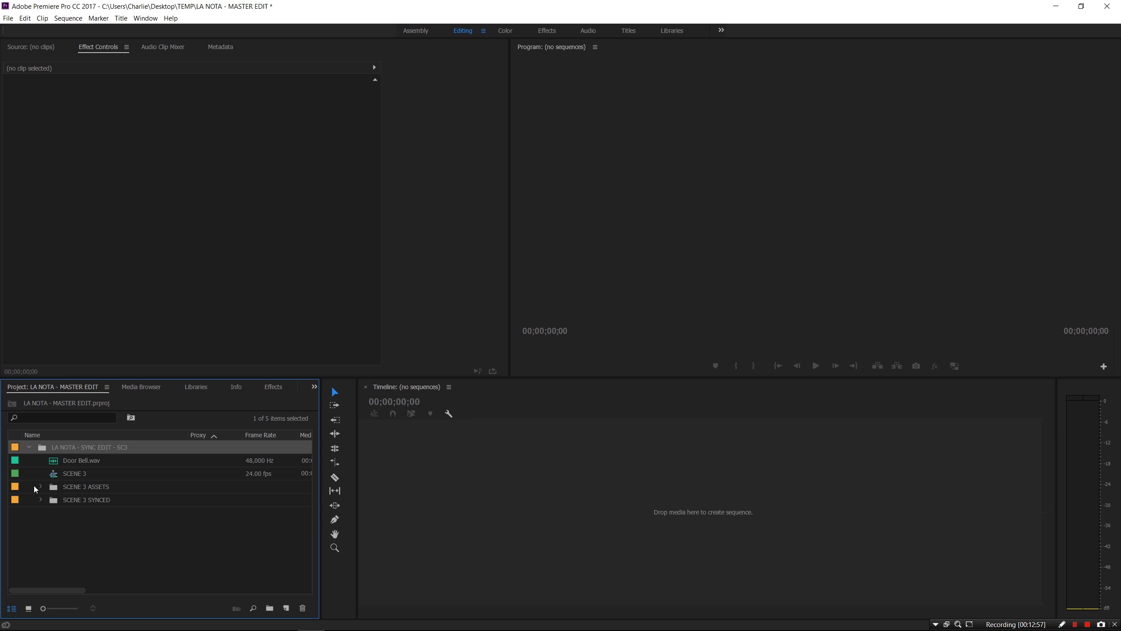
Drop the SCENE 3 sequence onto the empty timeline and scrub through it to preview
click(30, 447)
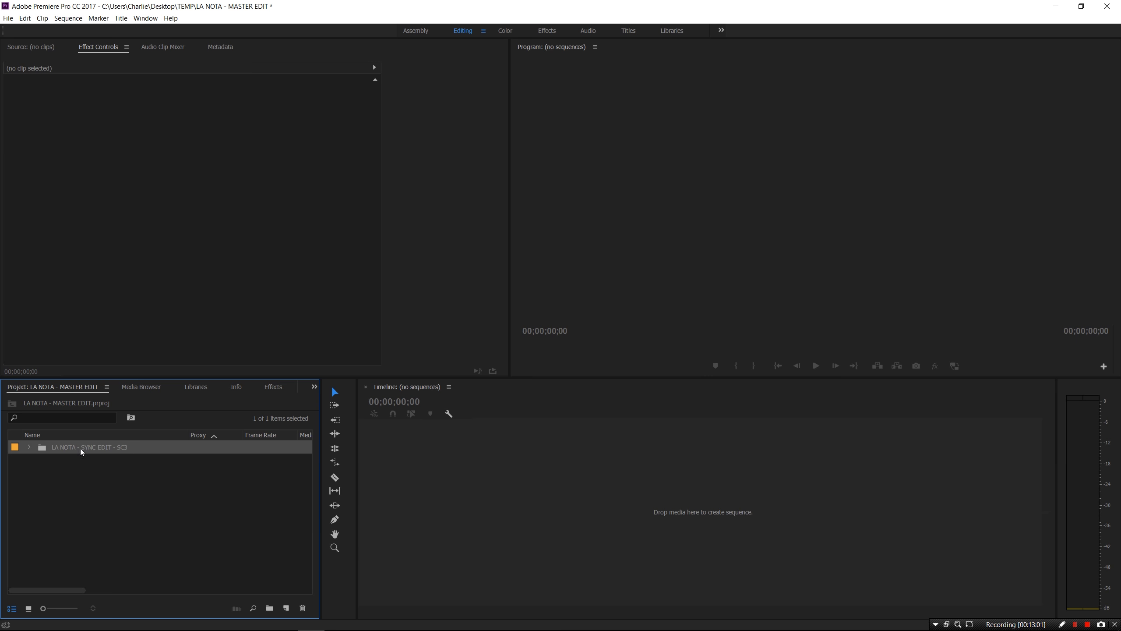
click(30, 447)
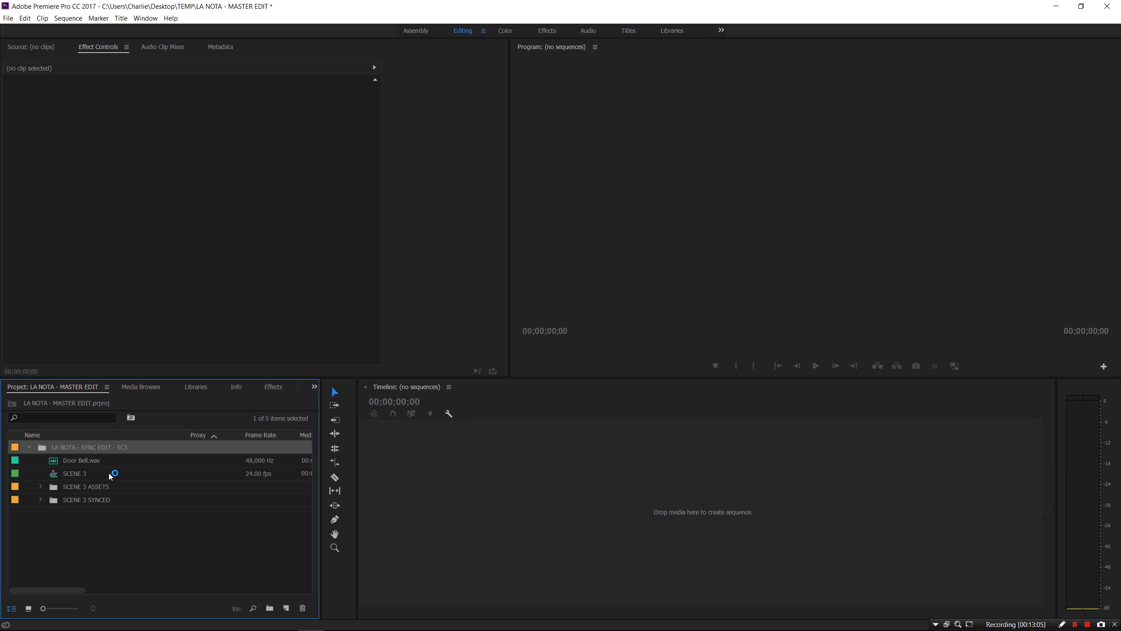
drag(74, 473, 488, 501)
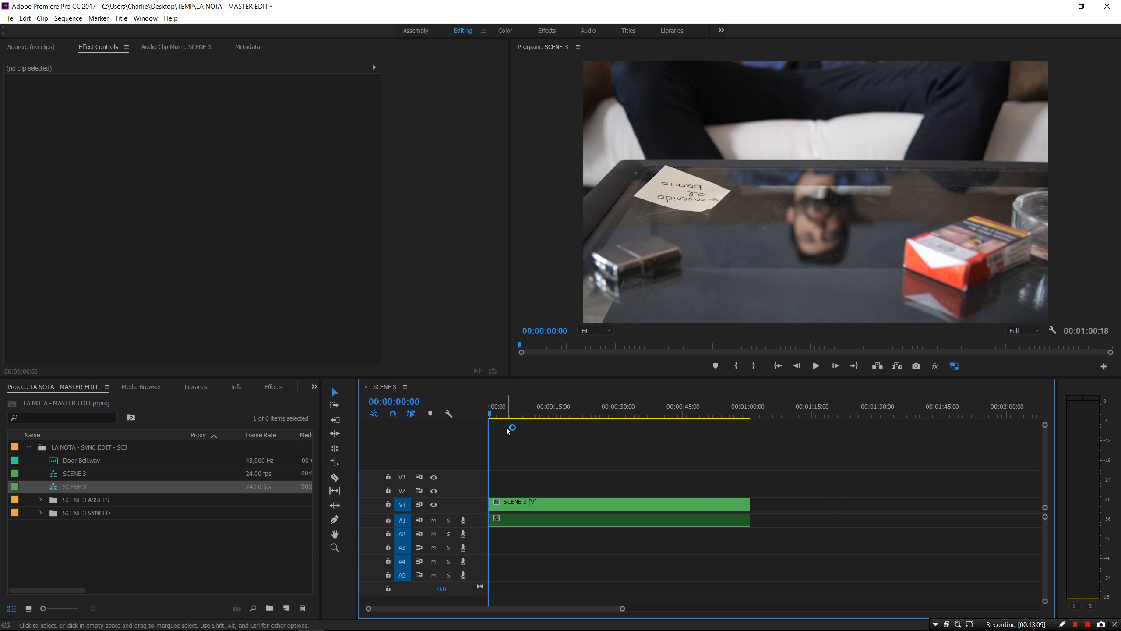
drag(491, 415, 552, 416)
click(29, 447)
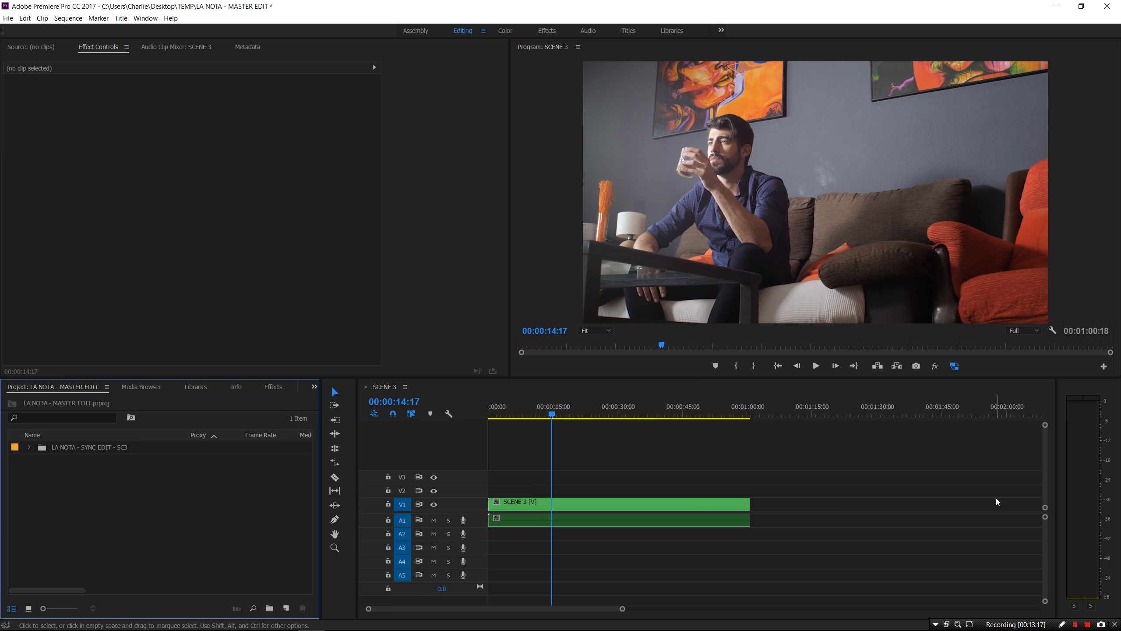
Open the LA NOTA - MAIN EDIT project without saving the current one
click(8, 18)
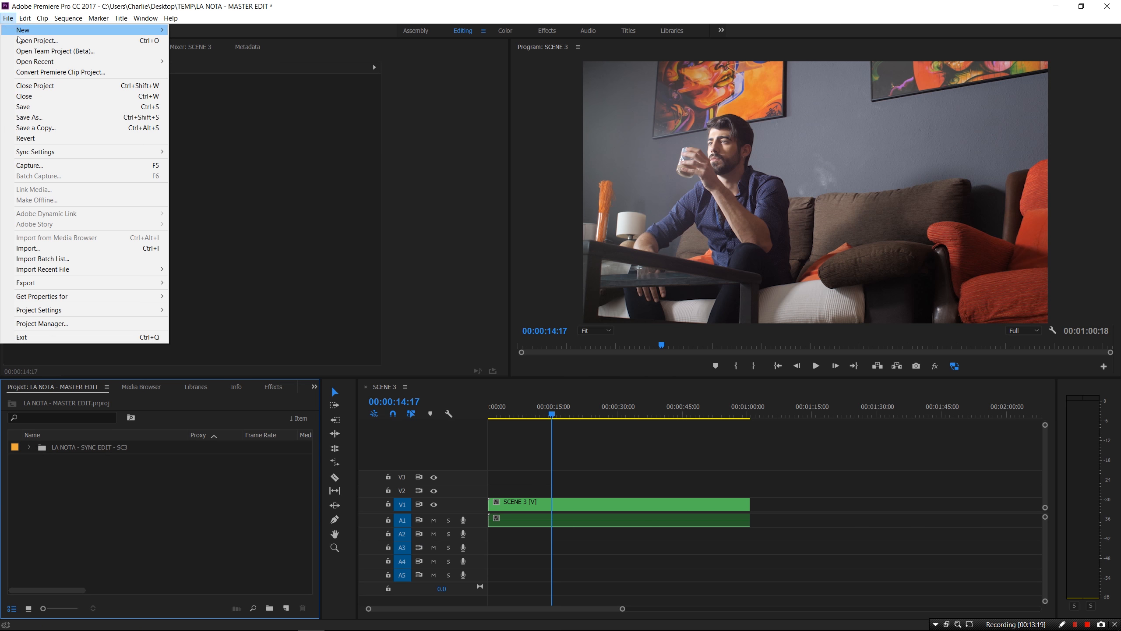
click(27, 42)
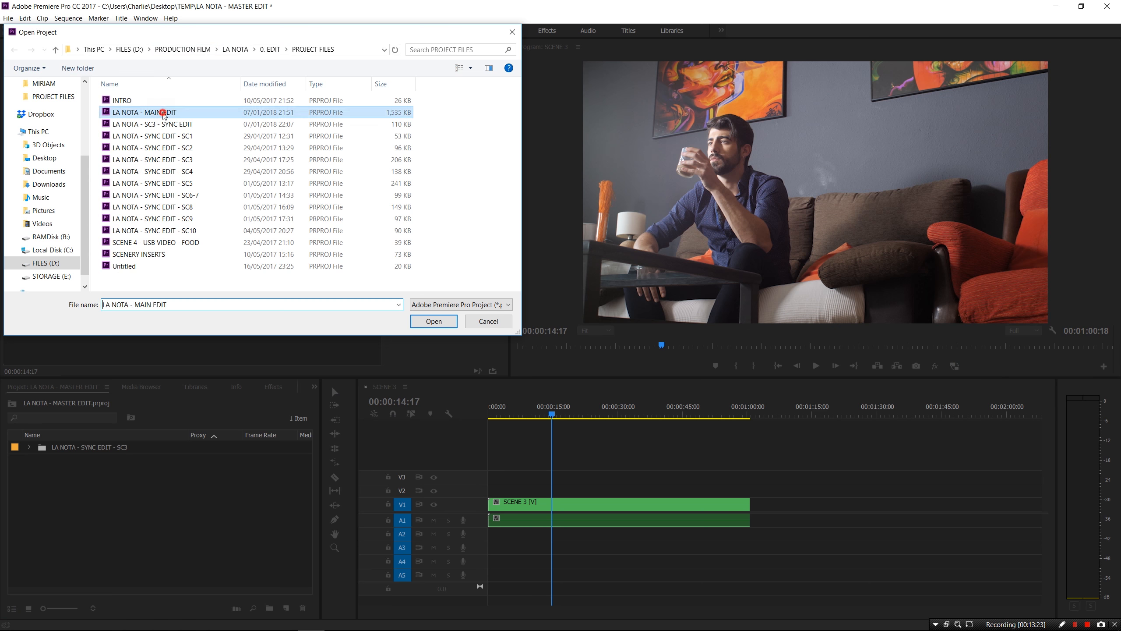
double_click(163, 113)
click(582, 330)
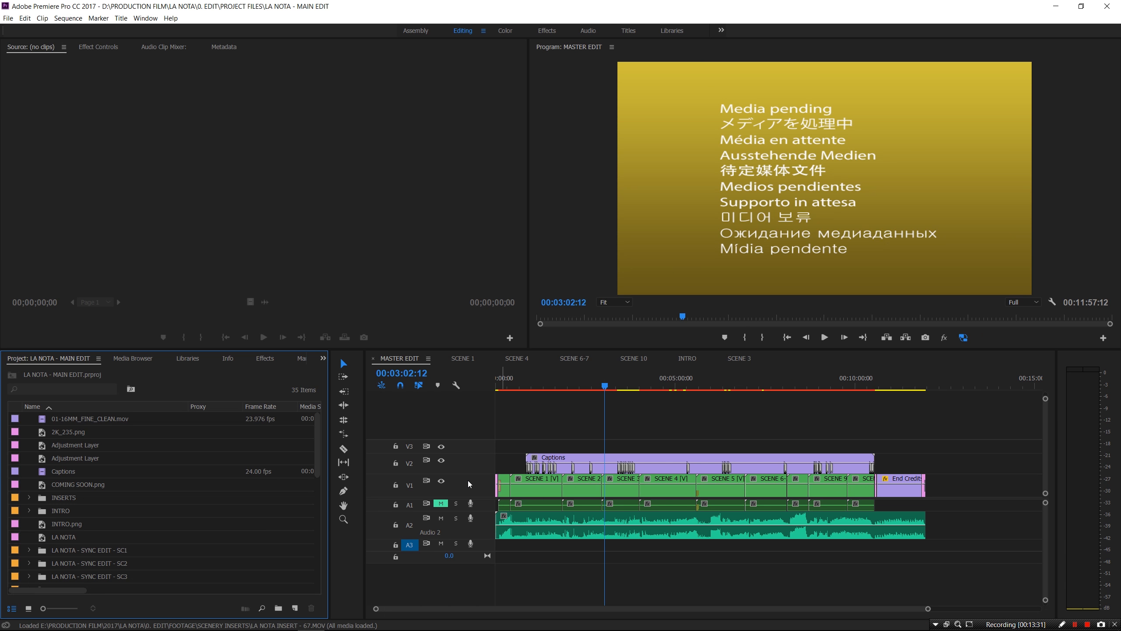
Delete the Captions clip from MASTER EDIT and preview the opening at 00:00:12:14, 00:00:46:07, 00:02:08:23
click(596, 459)
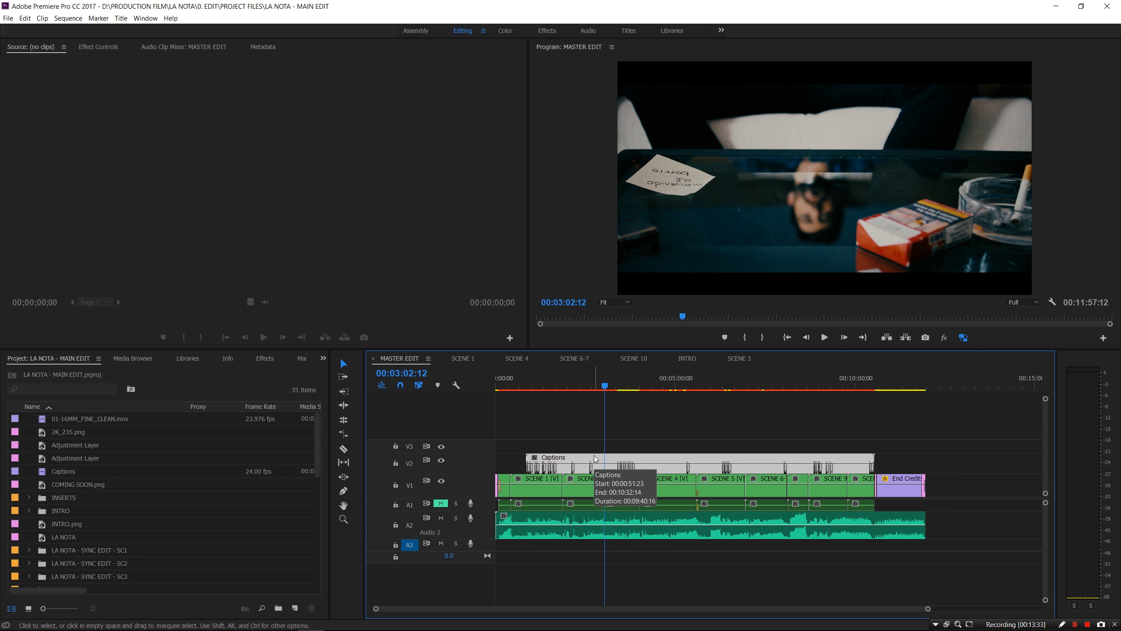
key(Delete)
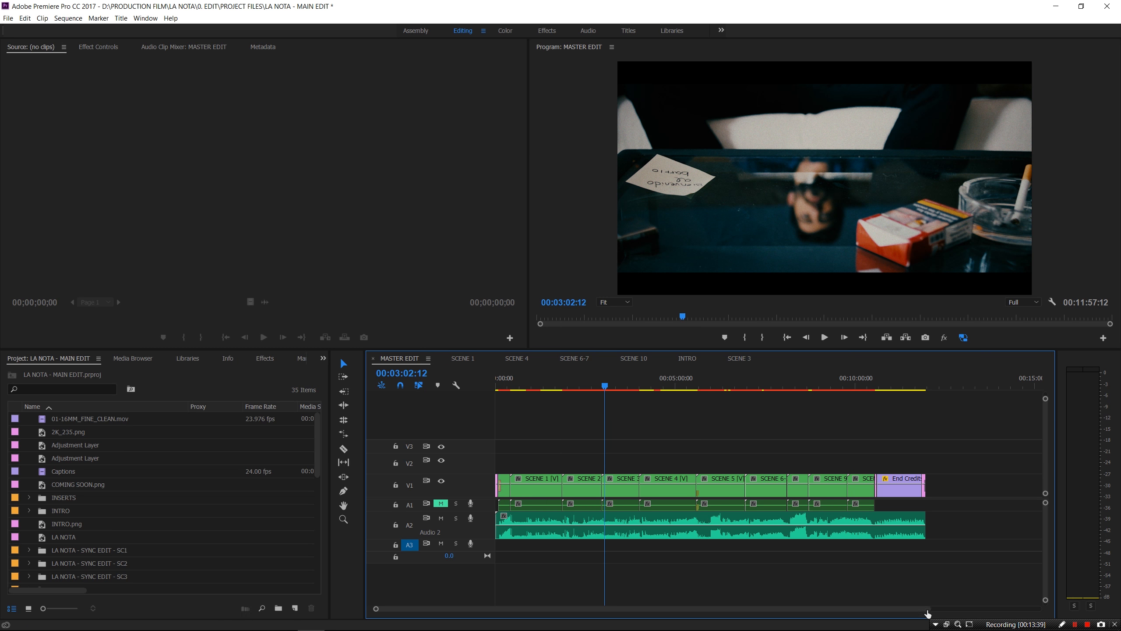
click(787, 337)
drag(928, 609, 773, 617)
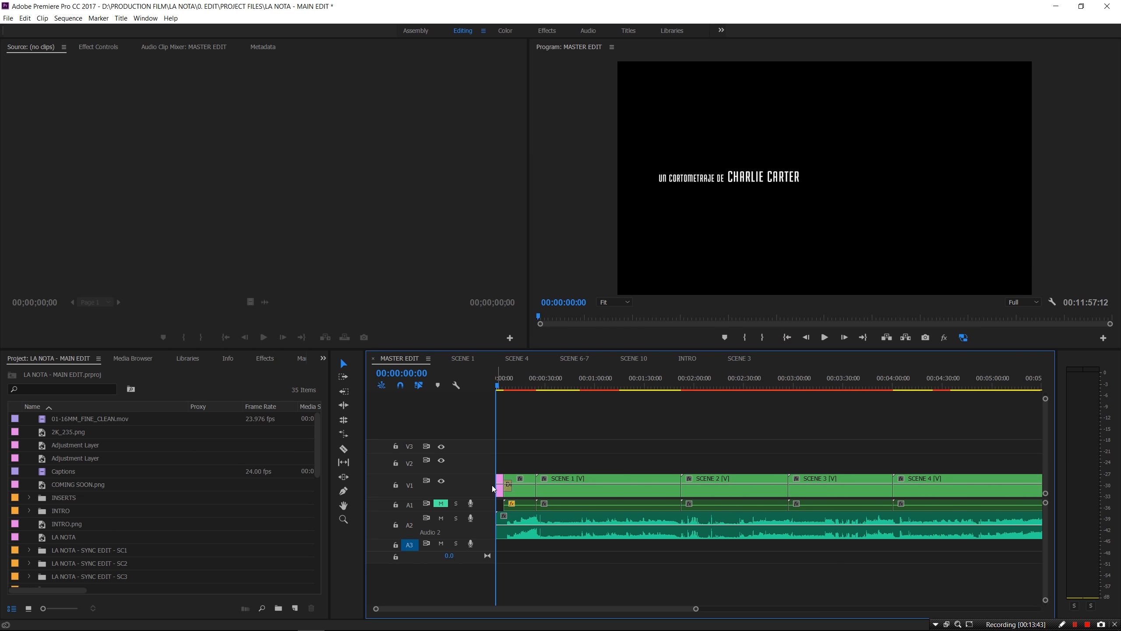
drag(488, 475, 489, 441)
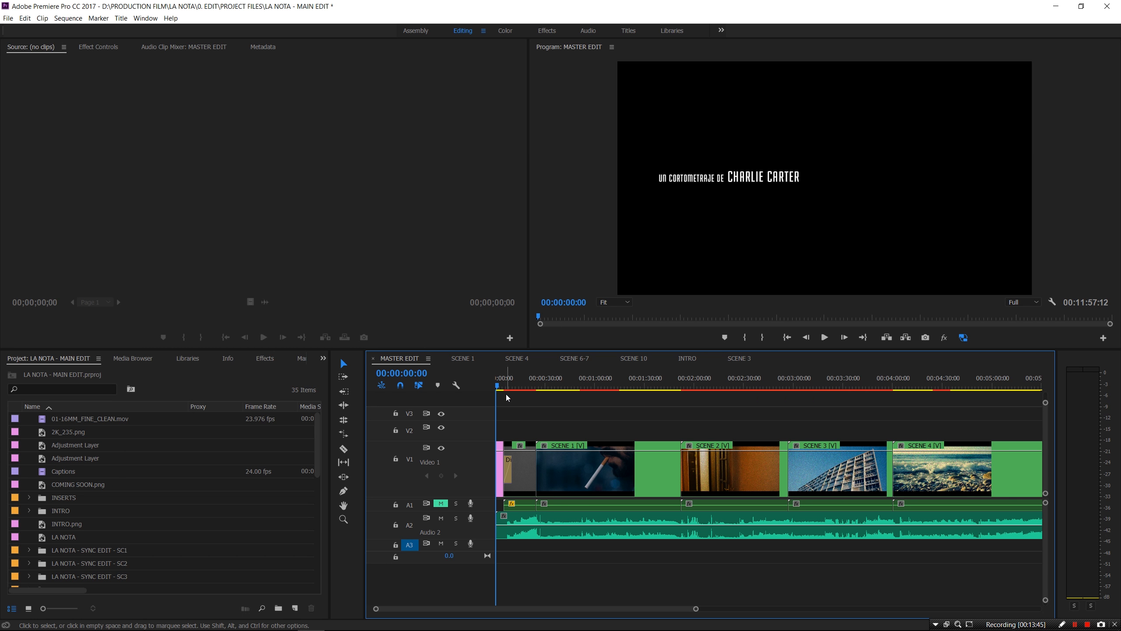
click(517, 387)
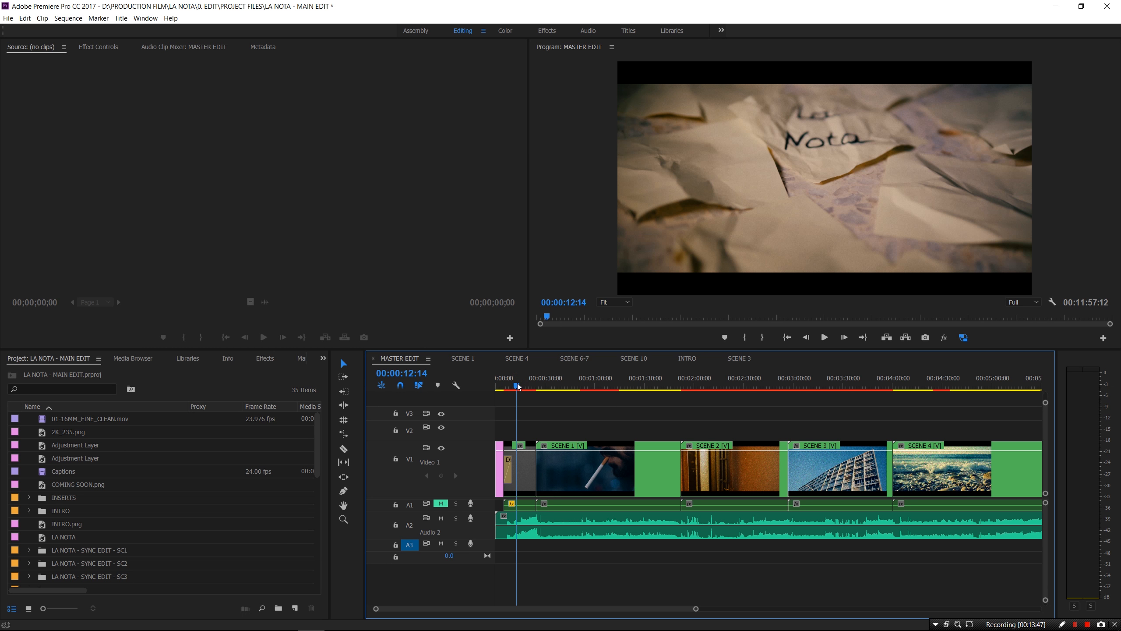
click(573, 387)
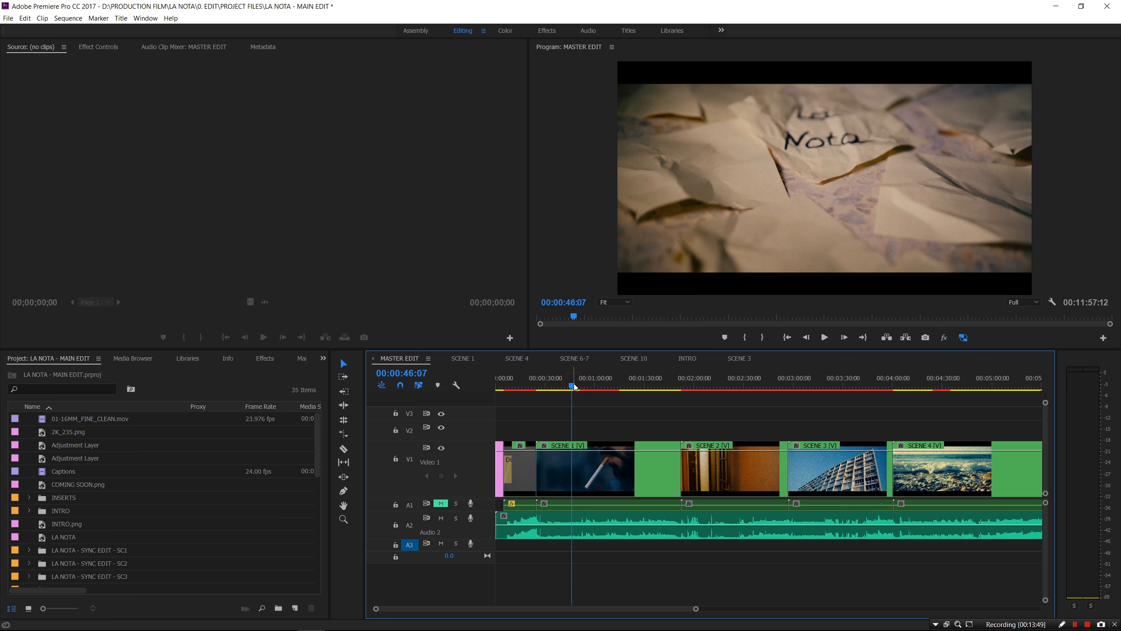
click(709, 386)
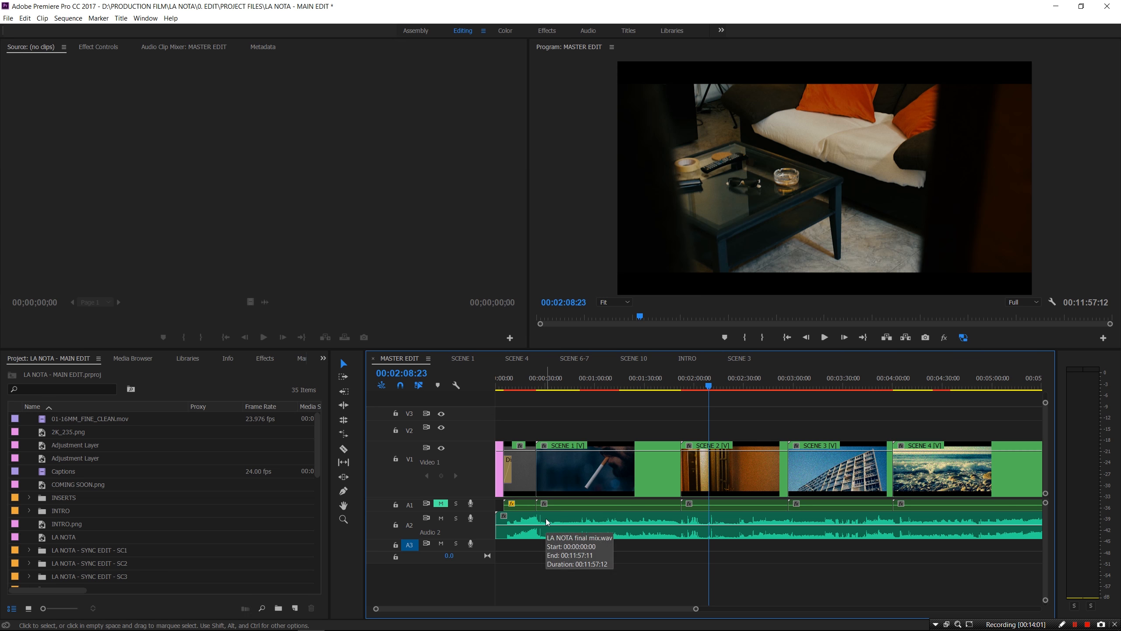
Expand the LA NOTA - SYNC EDIT - SC1 bin and select the SCENE 3 sequence
drag(696, 610, 914, 610)
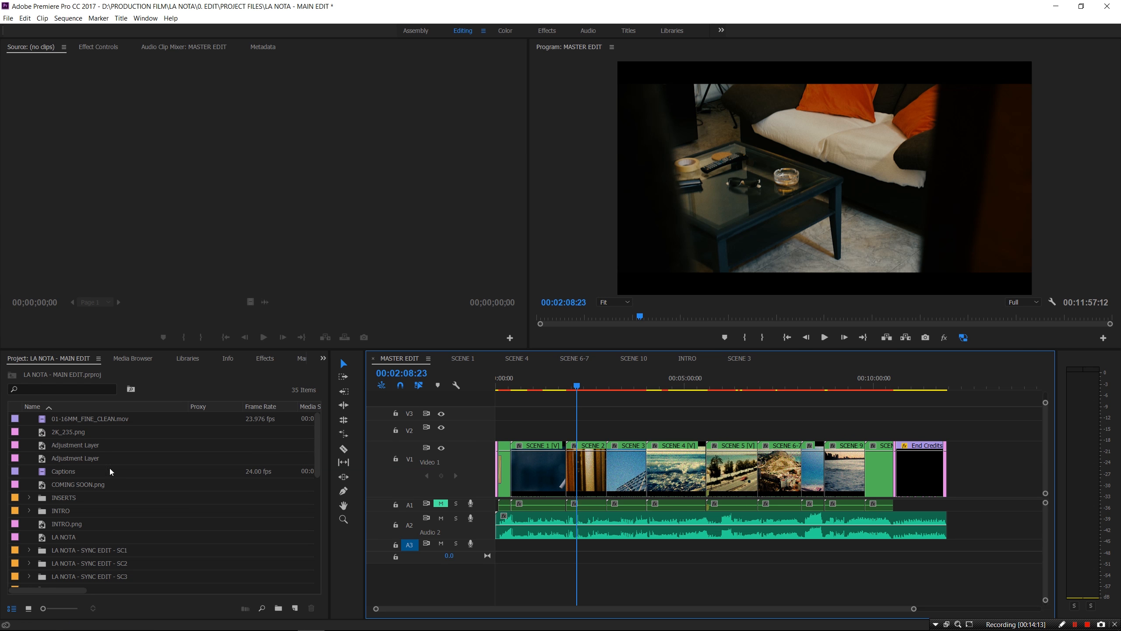
scroll(108, 552, down, 3)
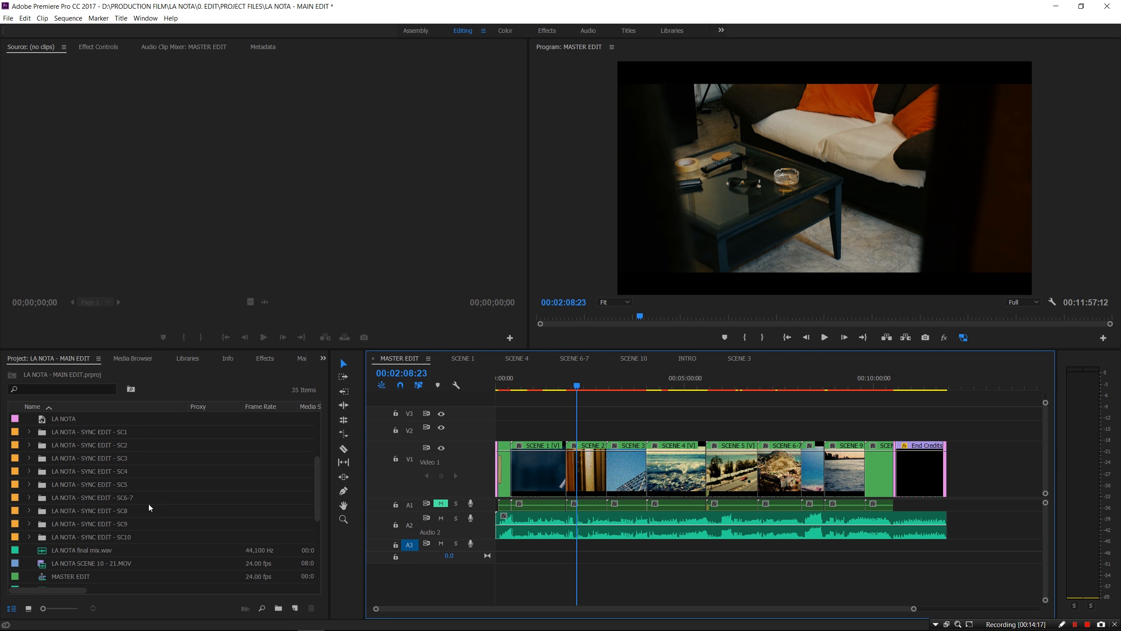
click(28, 431)
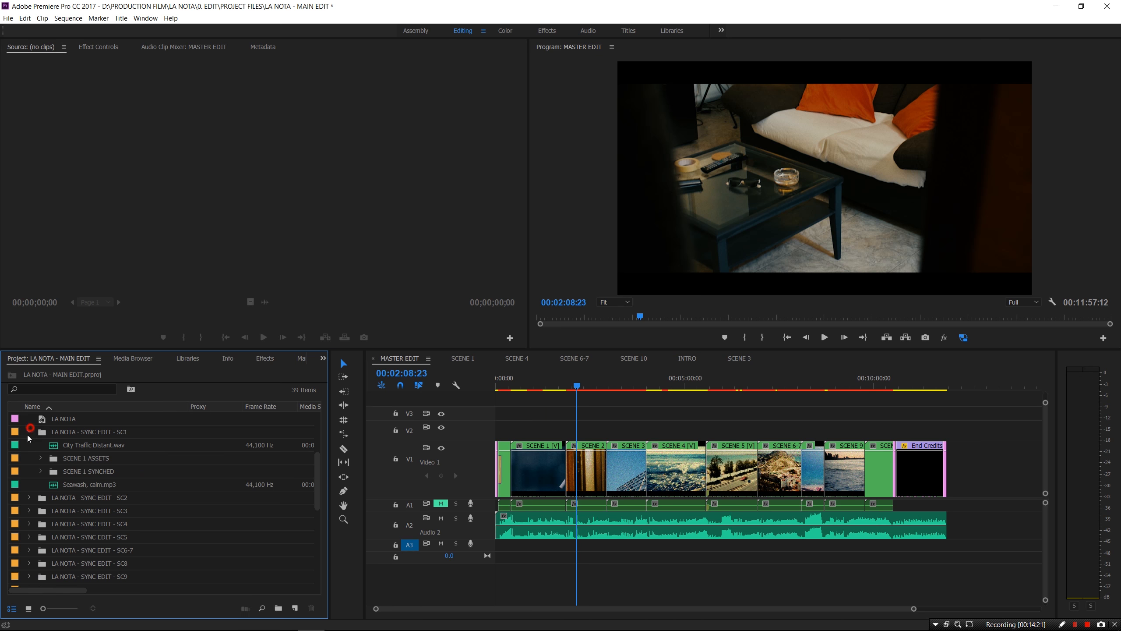
scroll(104, 544, down, 6)
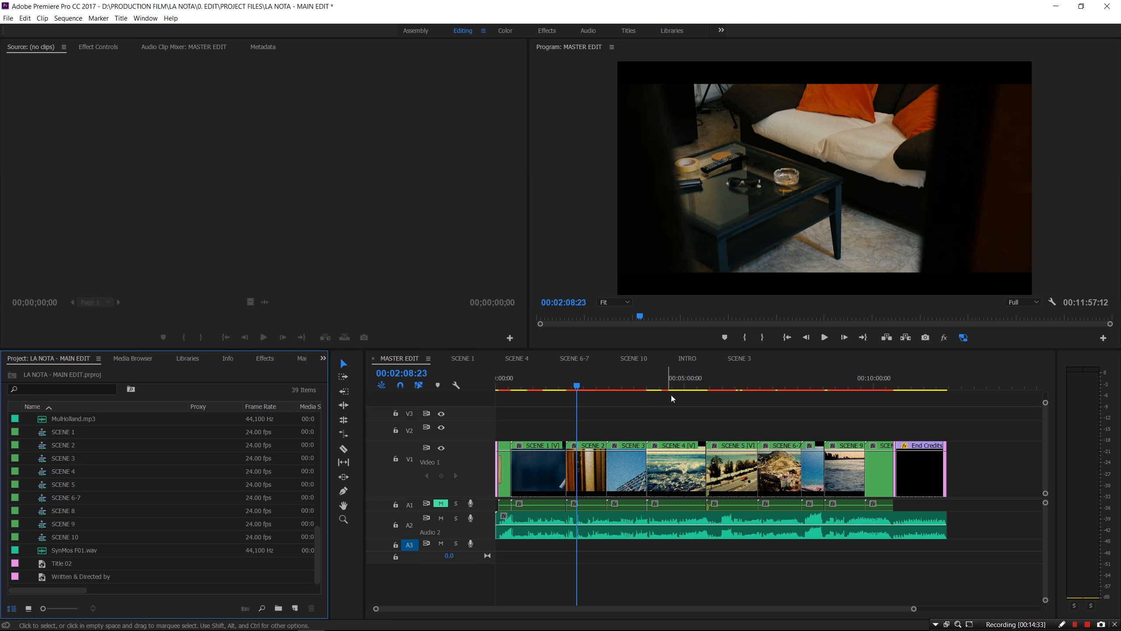
click(66, 459)
Open SCENE 3 in its own timeline tab and compare it with MASTER EDIT
click(66, 459)
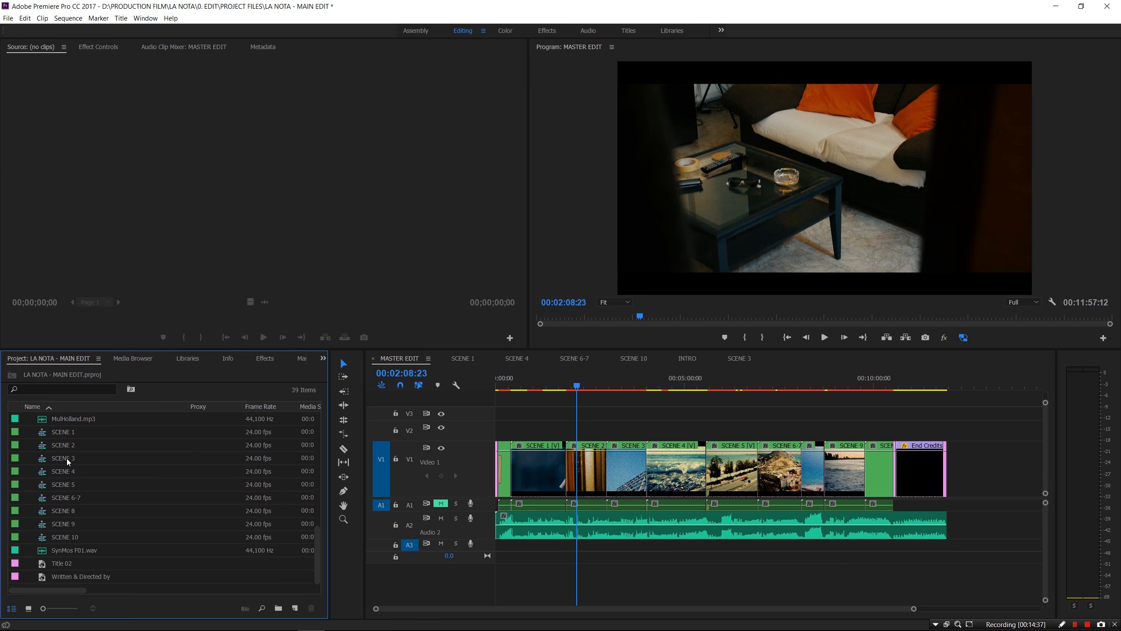
double_click(66, 458)
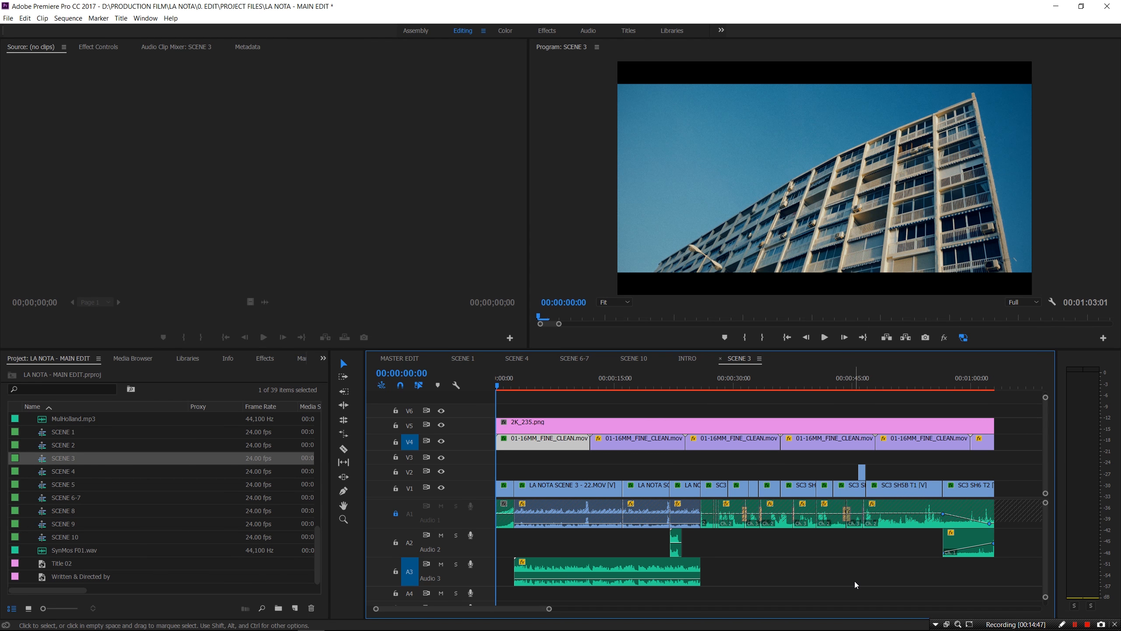
click(400, 358)
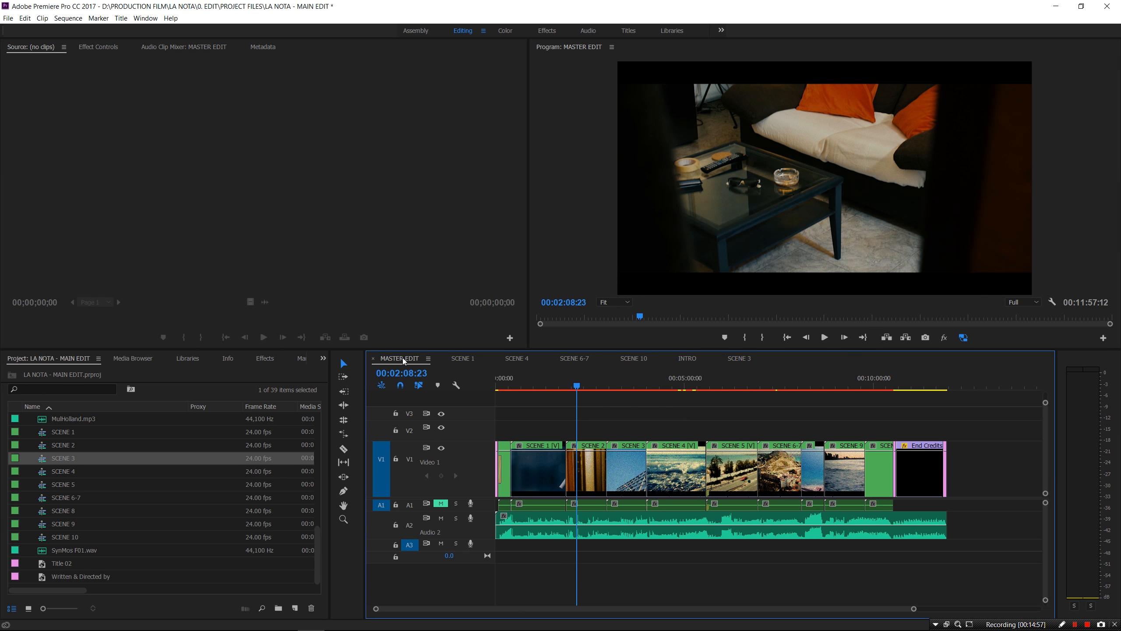
click(740, 358)
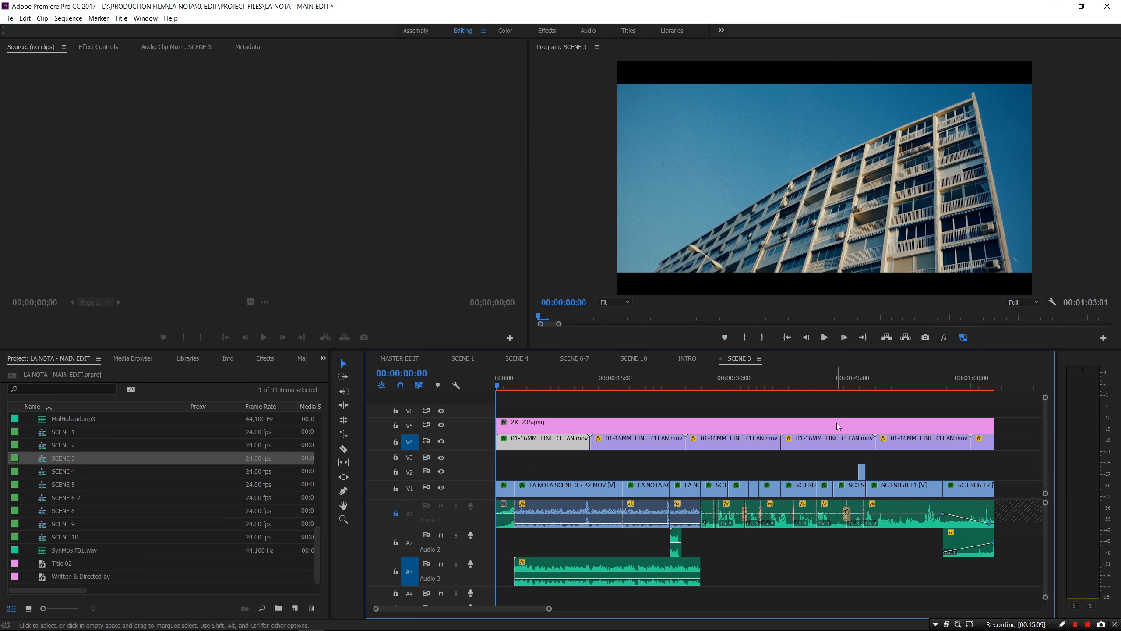
Select the 22.MOV clip, play from 00:00:07:23, and add a volume keyframe on Audio 3
click(569, 490)
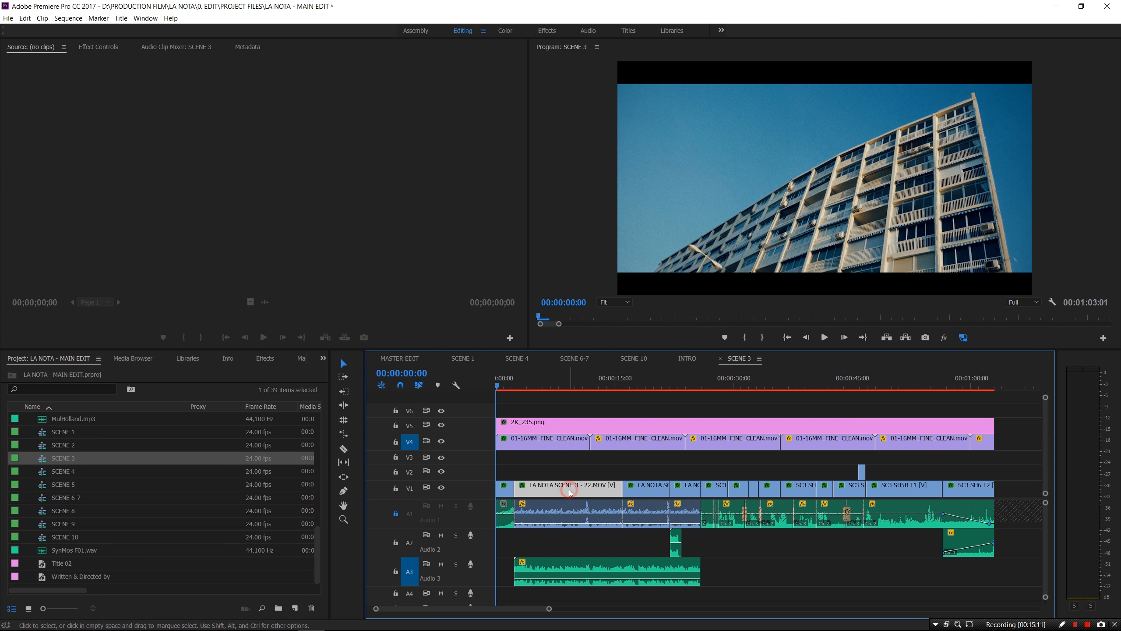
click(559, 383)
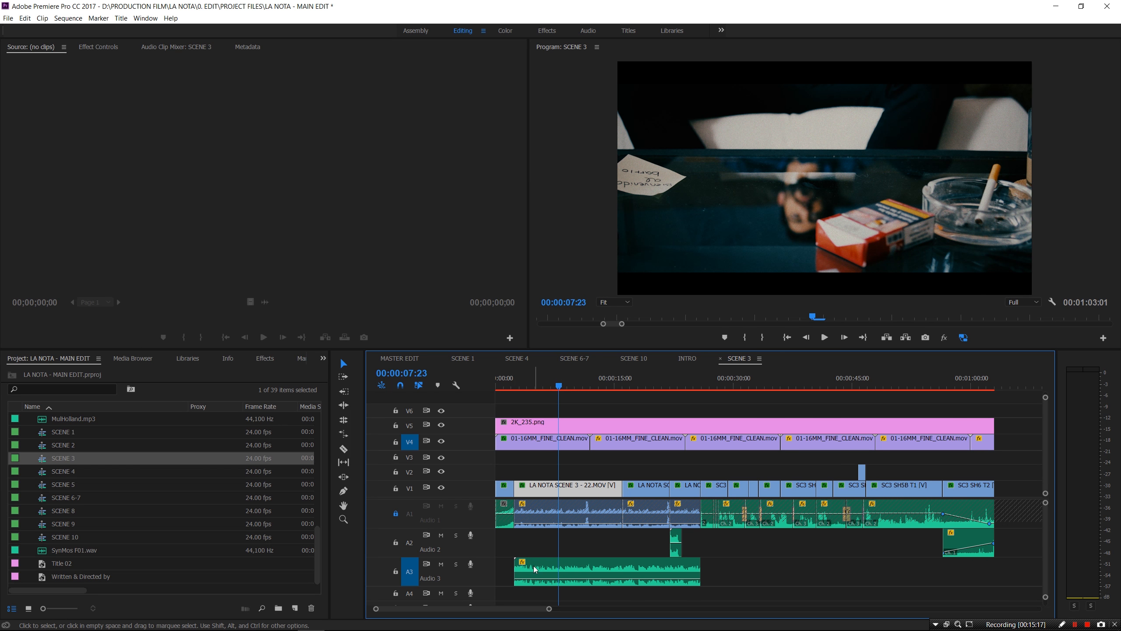
ctrl+click(580, 569)
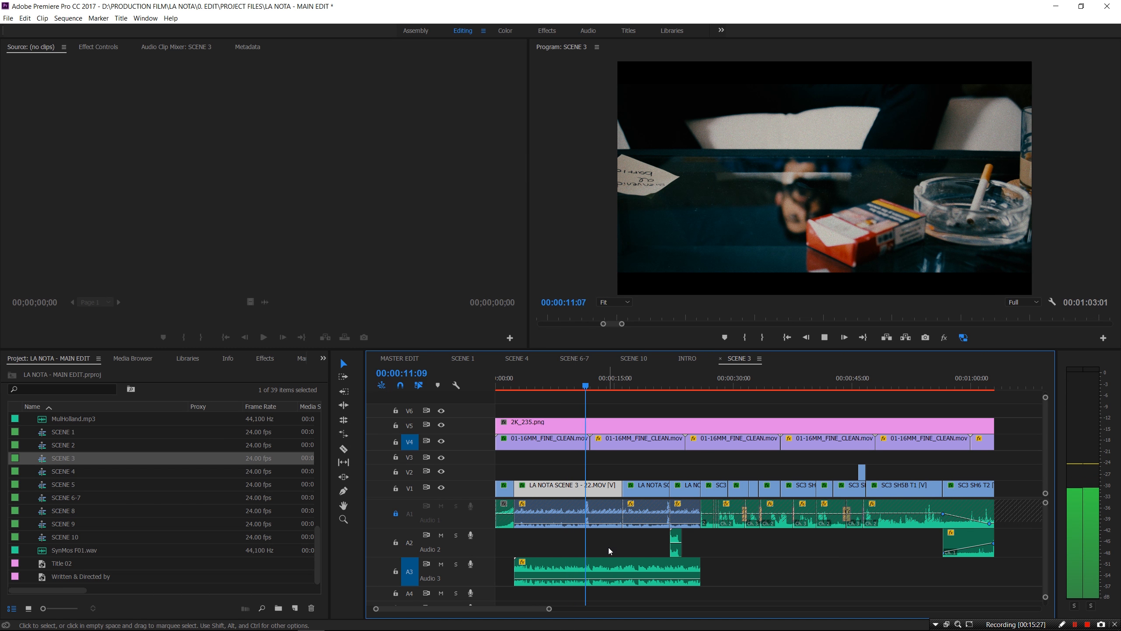
key(space)
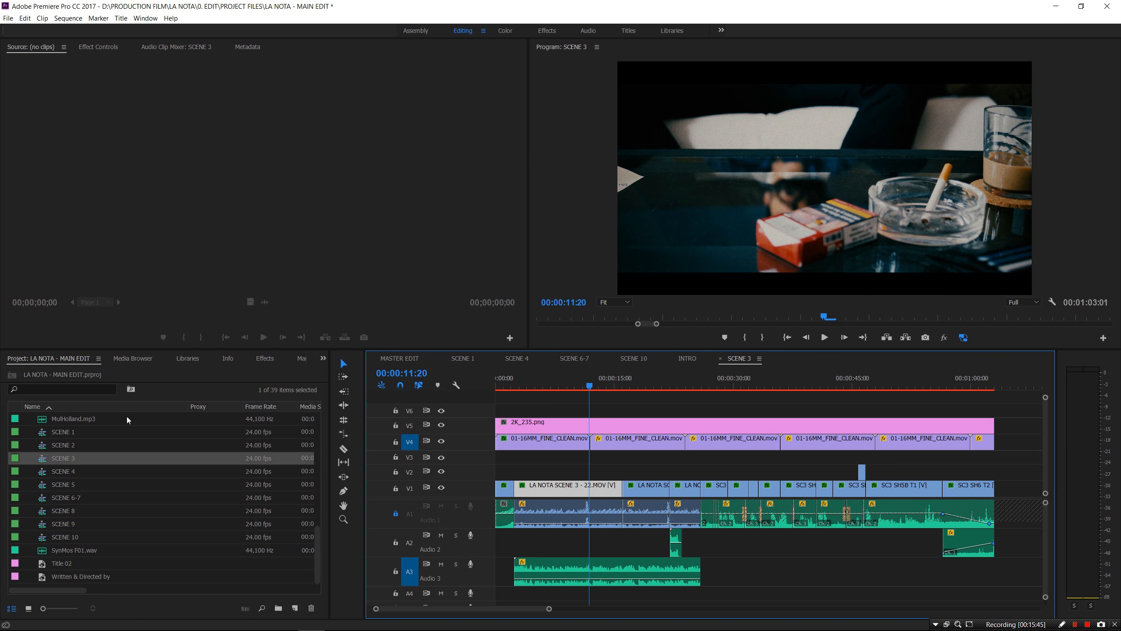
Inspect the LA NOTA - SYNC EDIT - SC3 and SCENE 3 SYNCED bins, then collapse both
scroll(82, 459, up, 5)
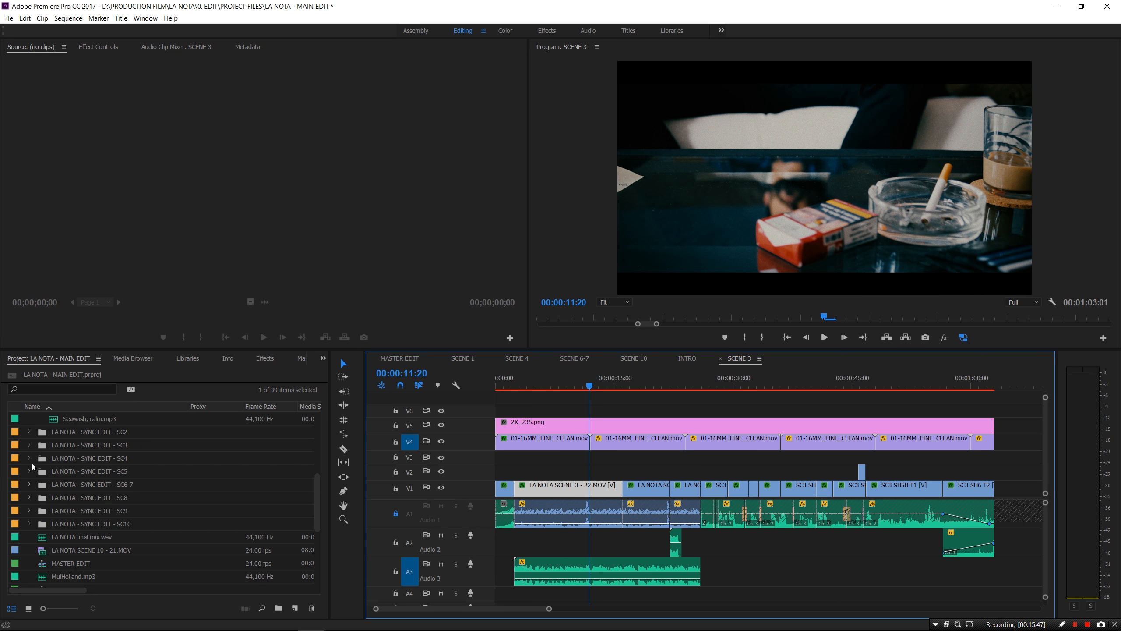
click(29, 445)
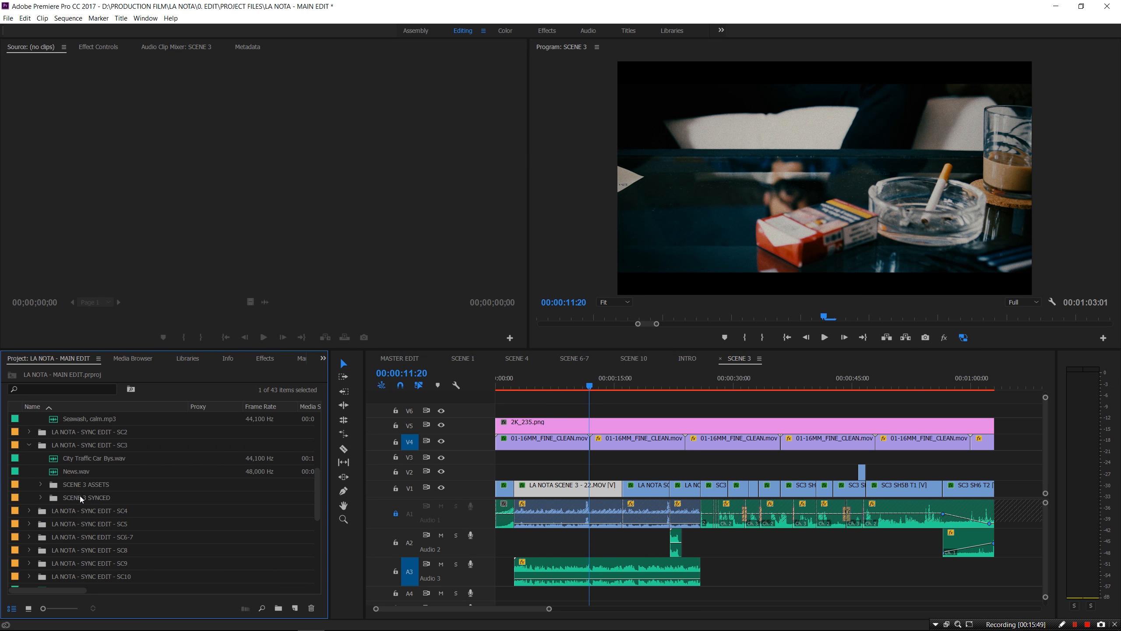
click(40, 497)
scroll(114, 518, down, 4)
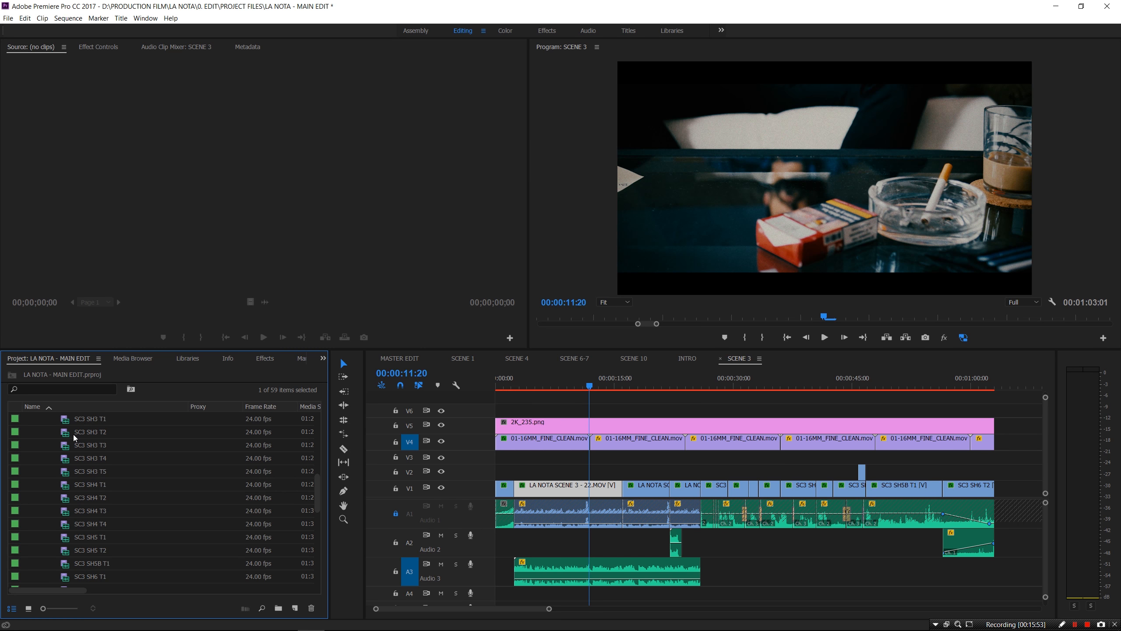
scroll(52, 485, up, 3)
click(41, 497)
click(29, 444)
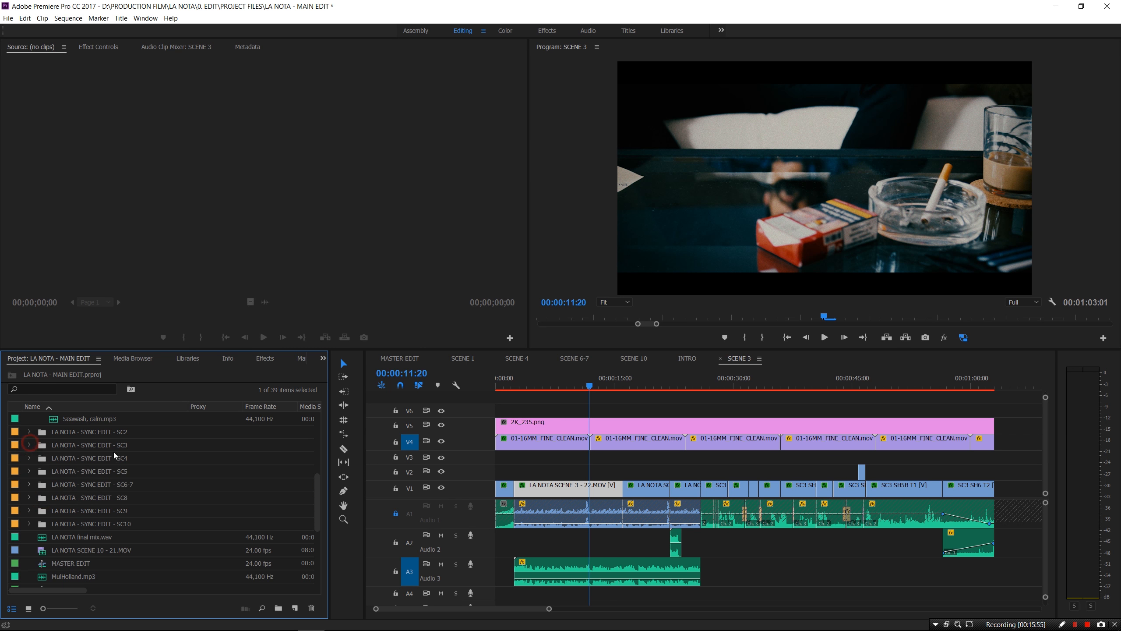